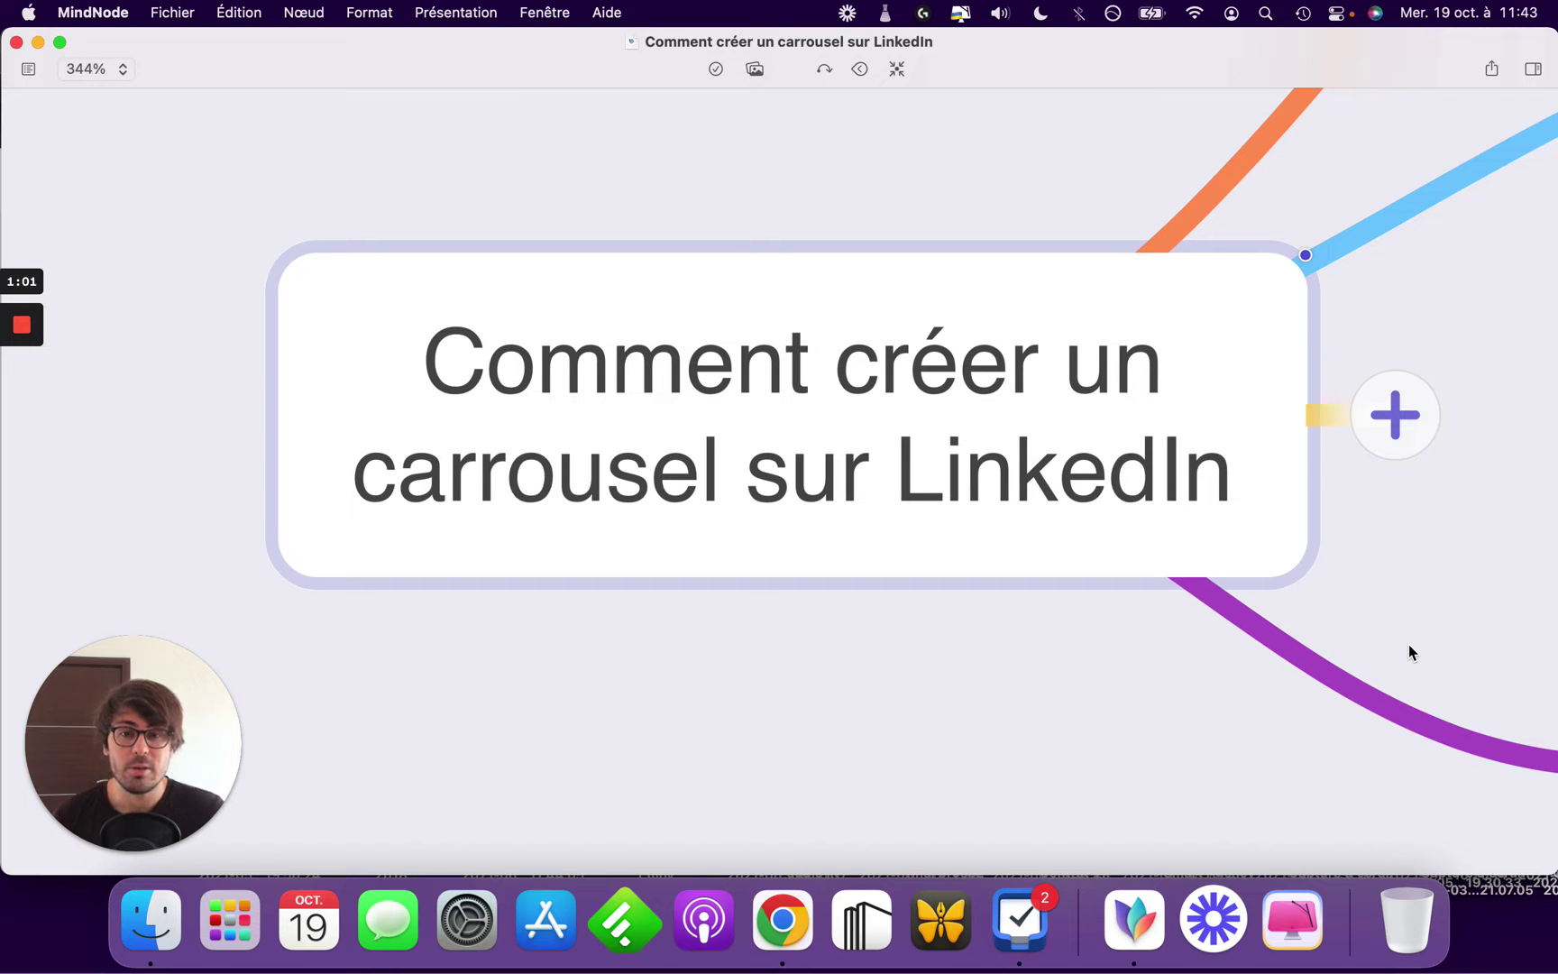
Step: Show the "Pourquoi créer des carrousels ?" branch of the mind map
scroll(1408, 644, up, 10)
scroll(1408, 644, right, 10)
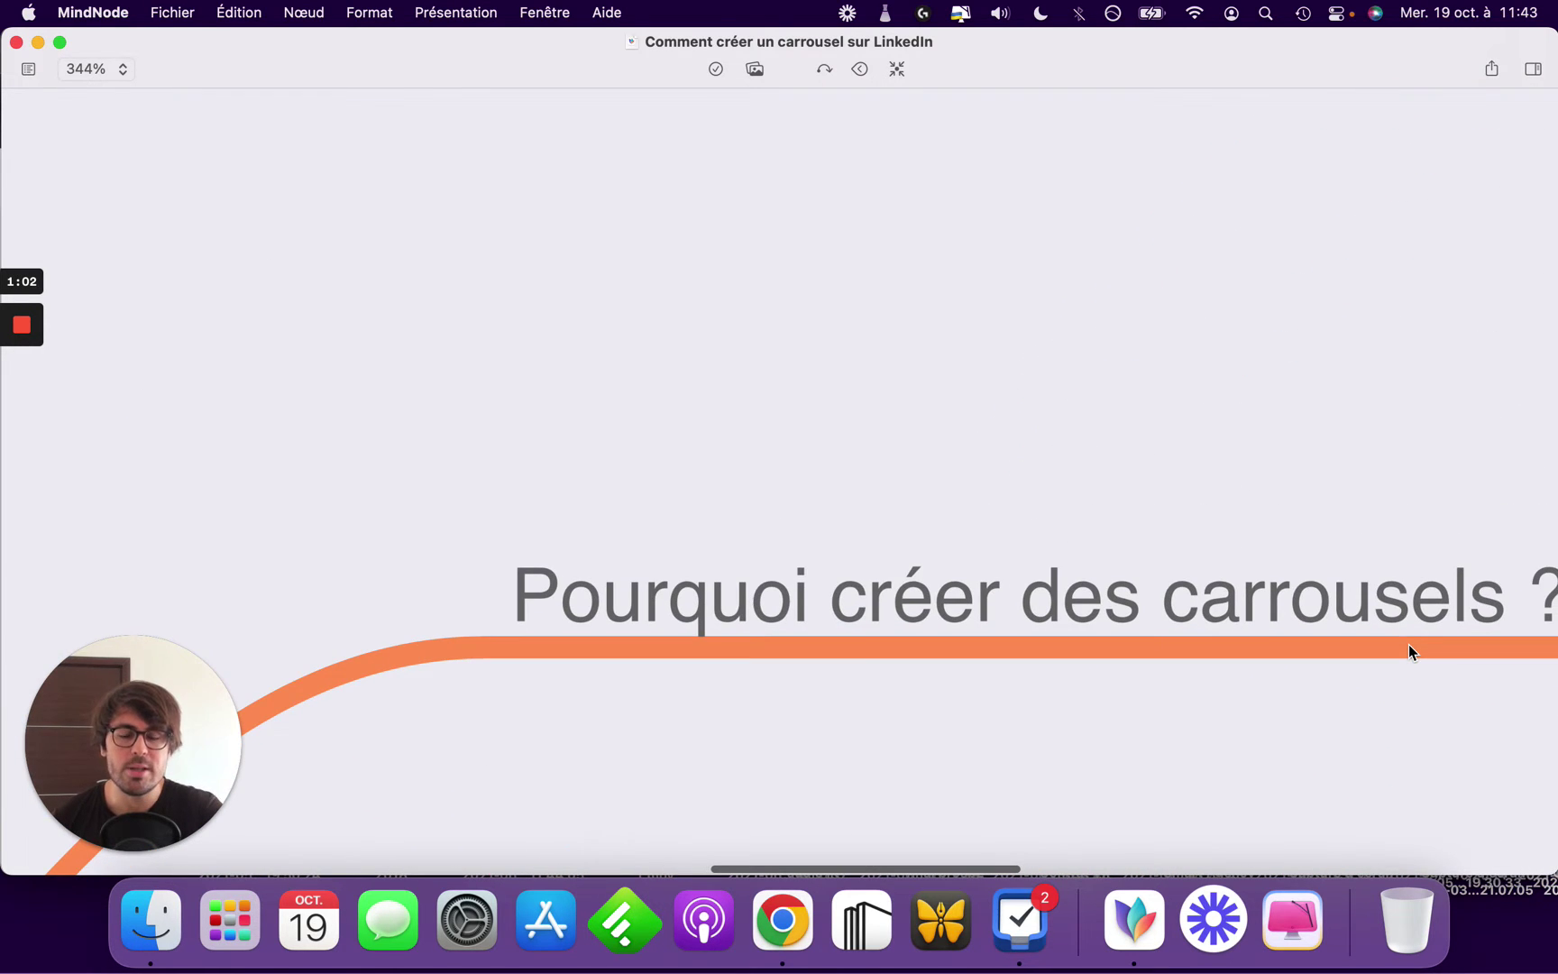
scroll(1409, 643, right, 3)
scroll(1408, 644, down, 1)
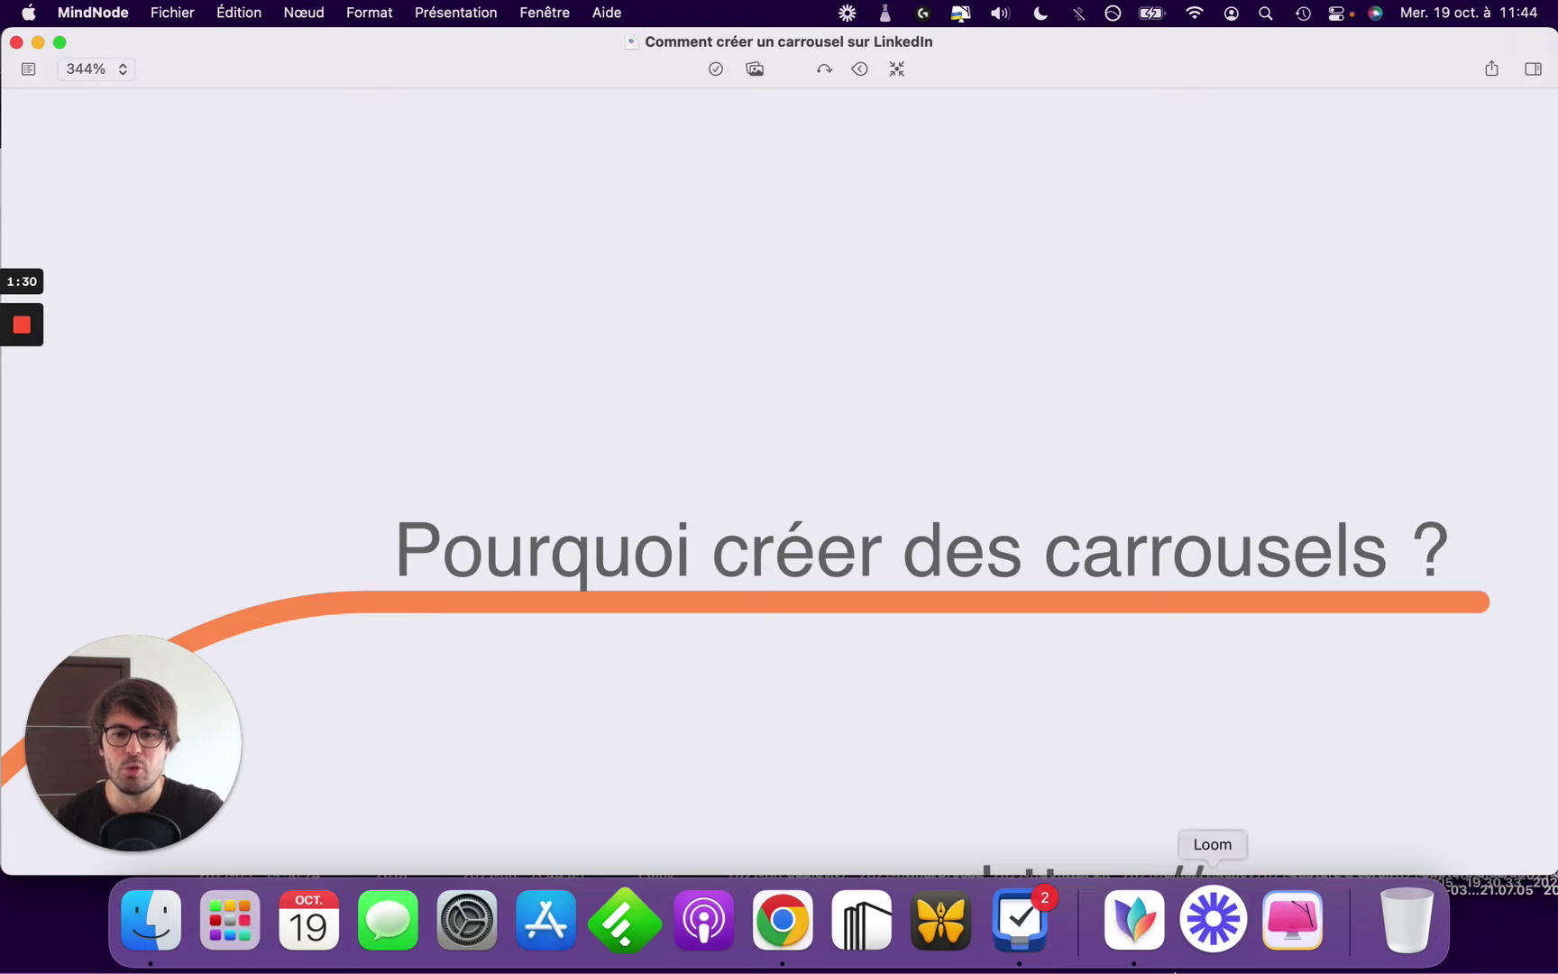
Step: Switch to Chrome and page through the LinkedIn carousel "7 Signes qu'un prospect te fait perdre du temps" to its last slide
click(794, 942)
mouse_move(1011, 553)
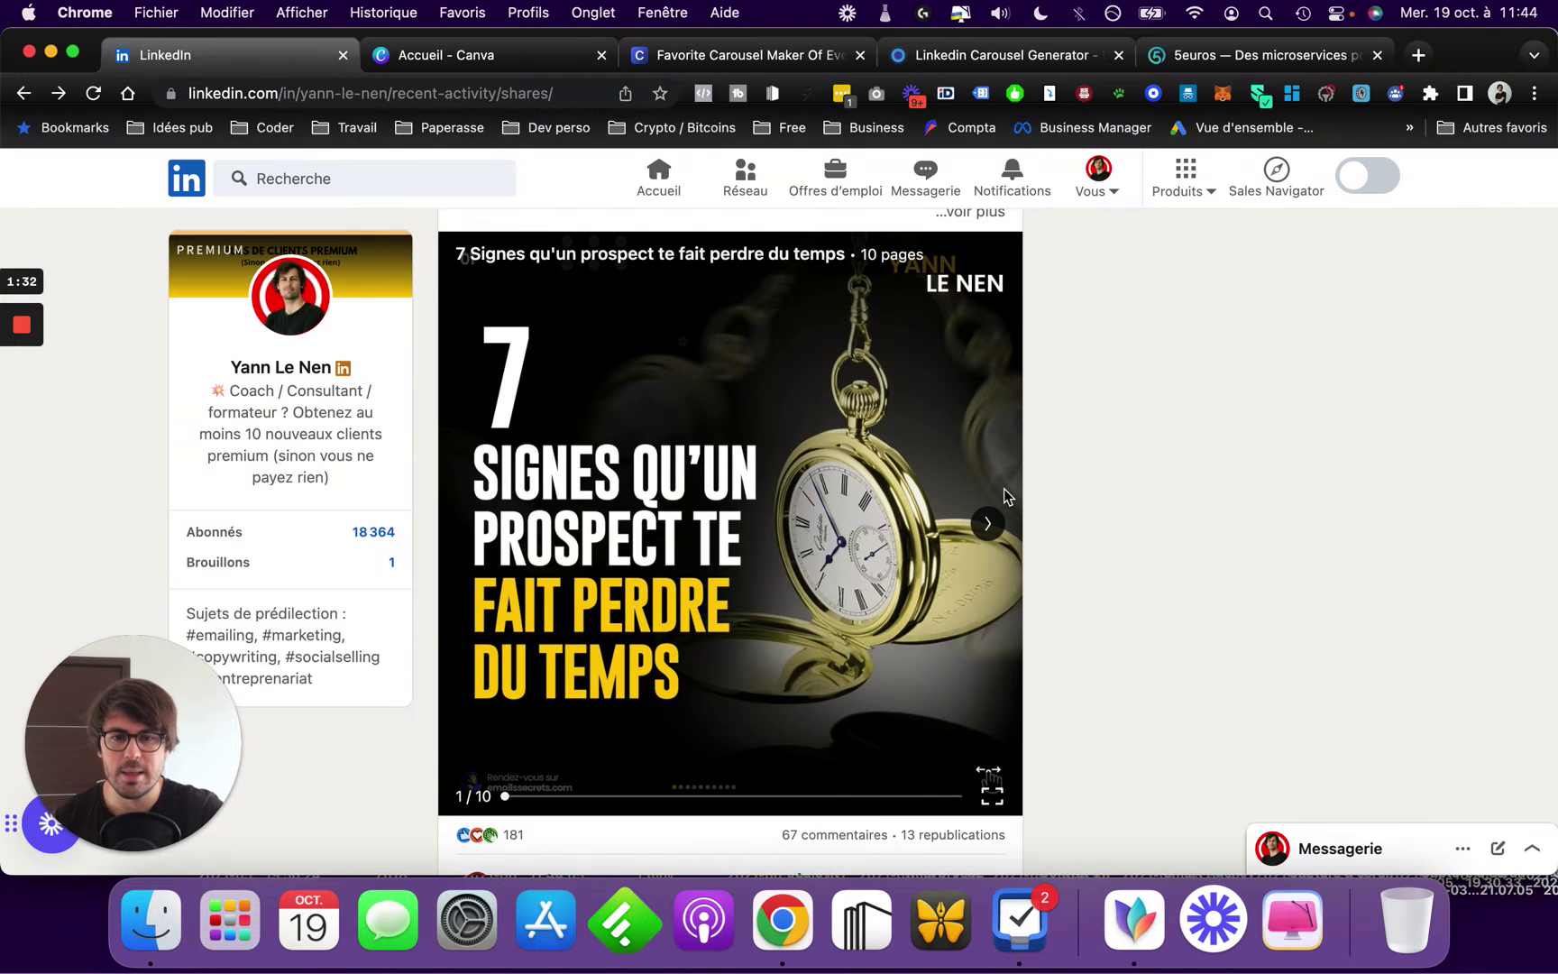
scroll(1011, 552, up, 1)
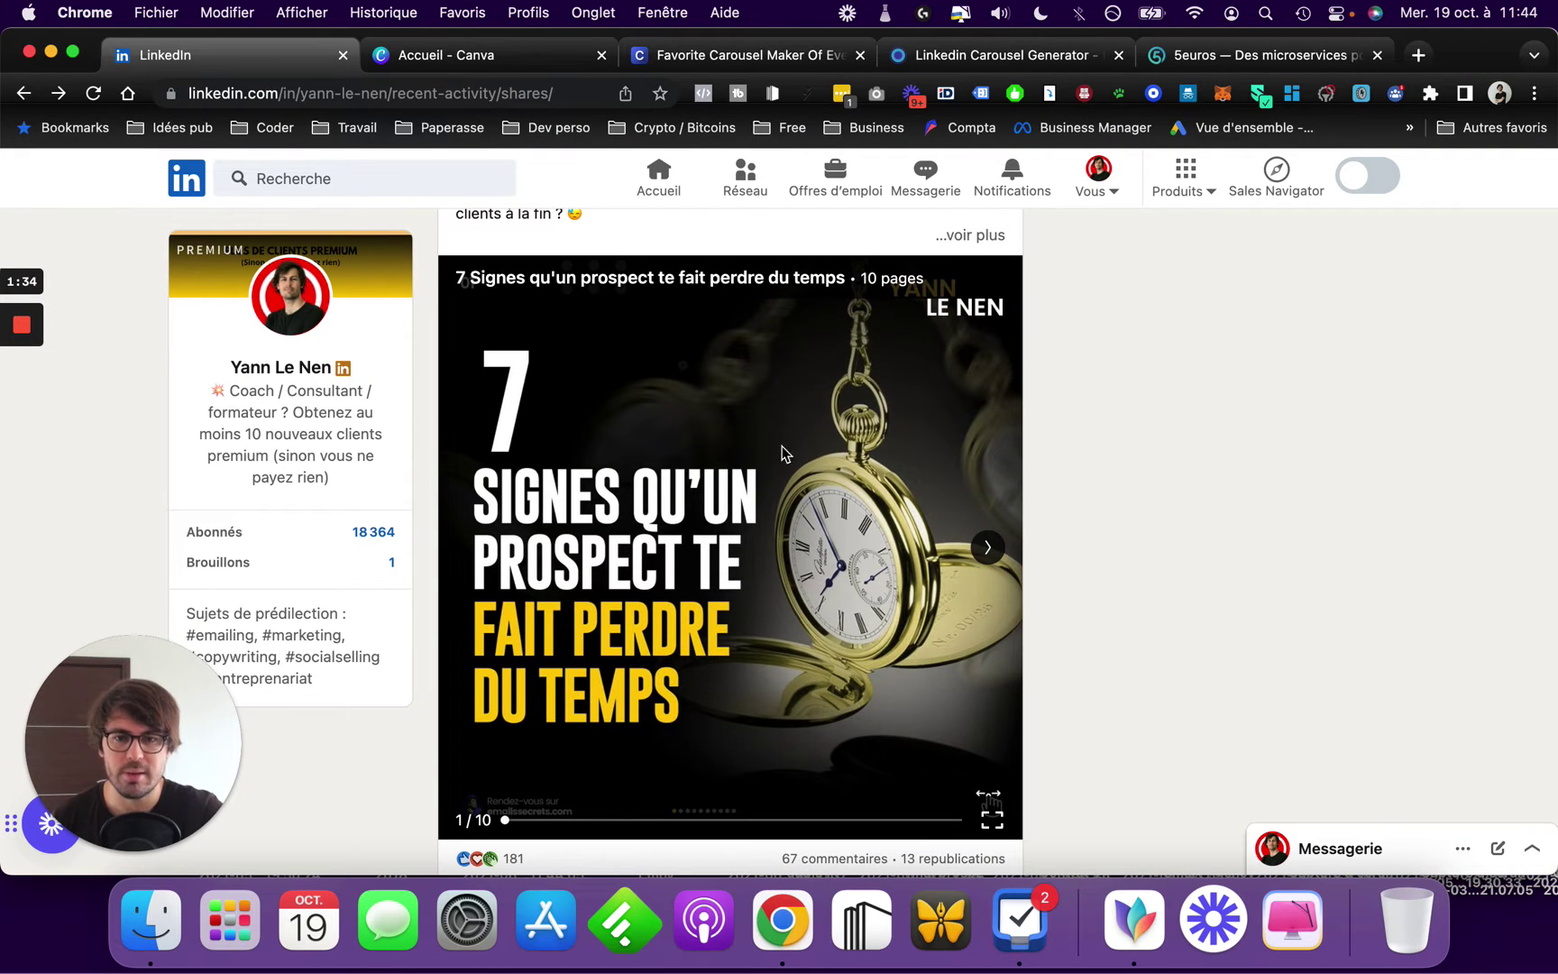
click(989, 548)
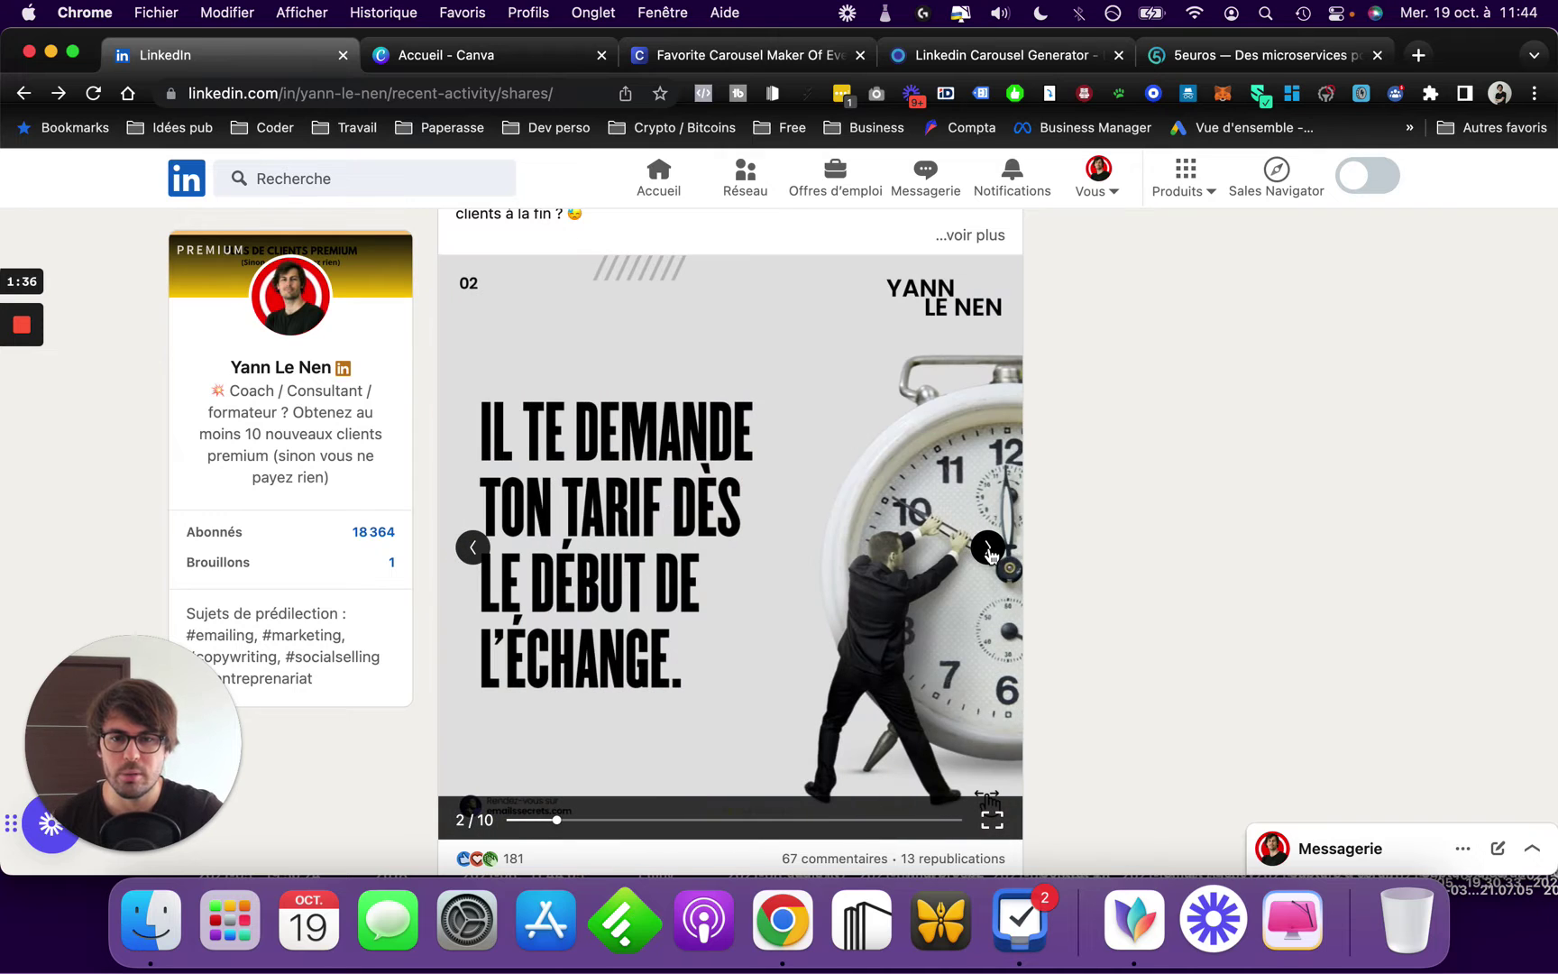
click(989, 548)
click(989, 548)
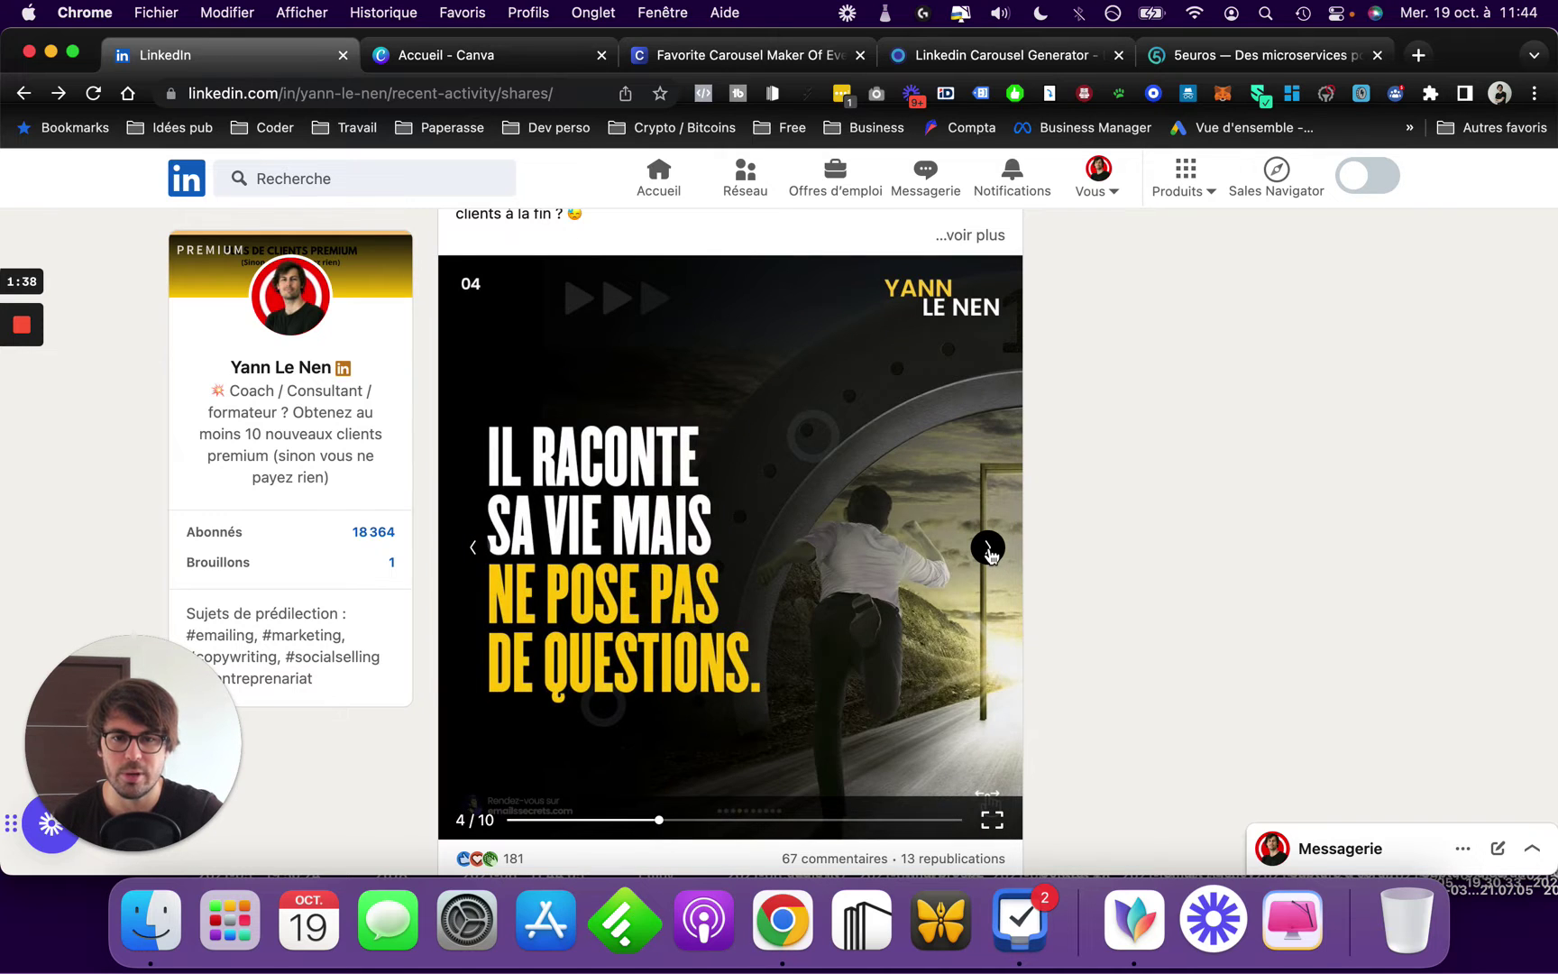
click(989, 548)
click(989, 548)
click(989, 548)
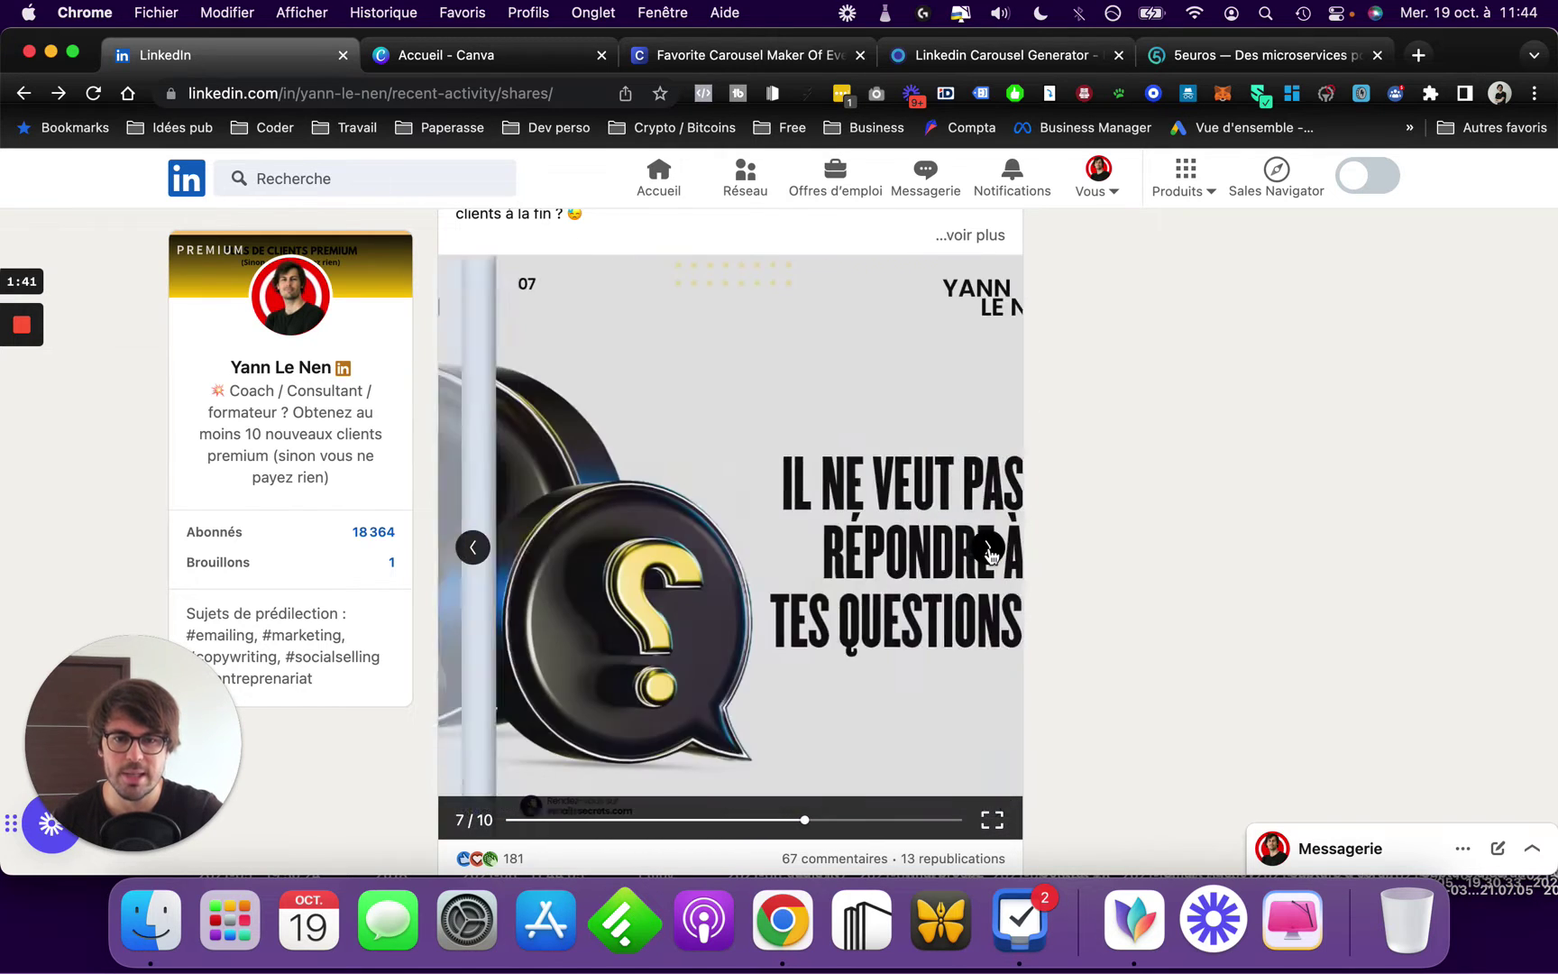
click(989, 548)
click(989, 548)
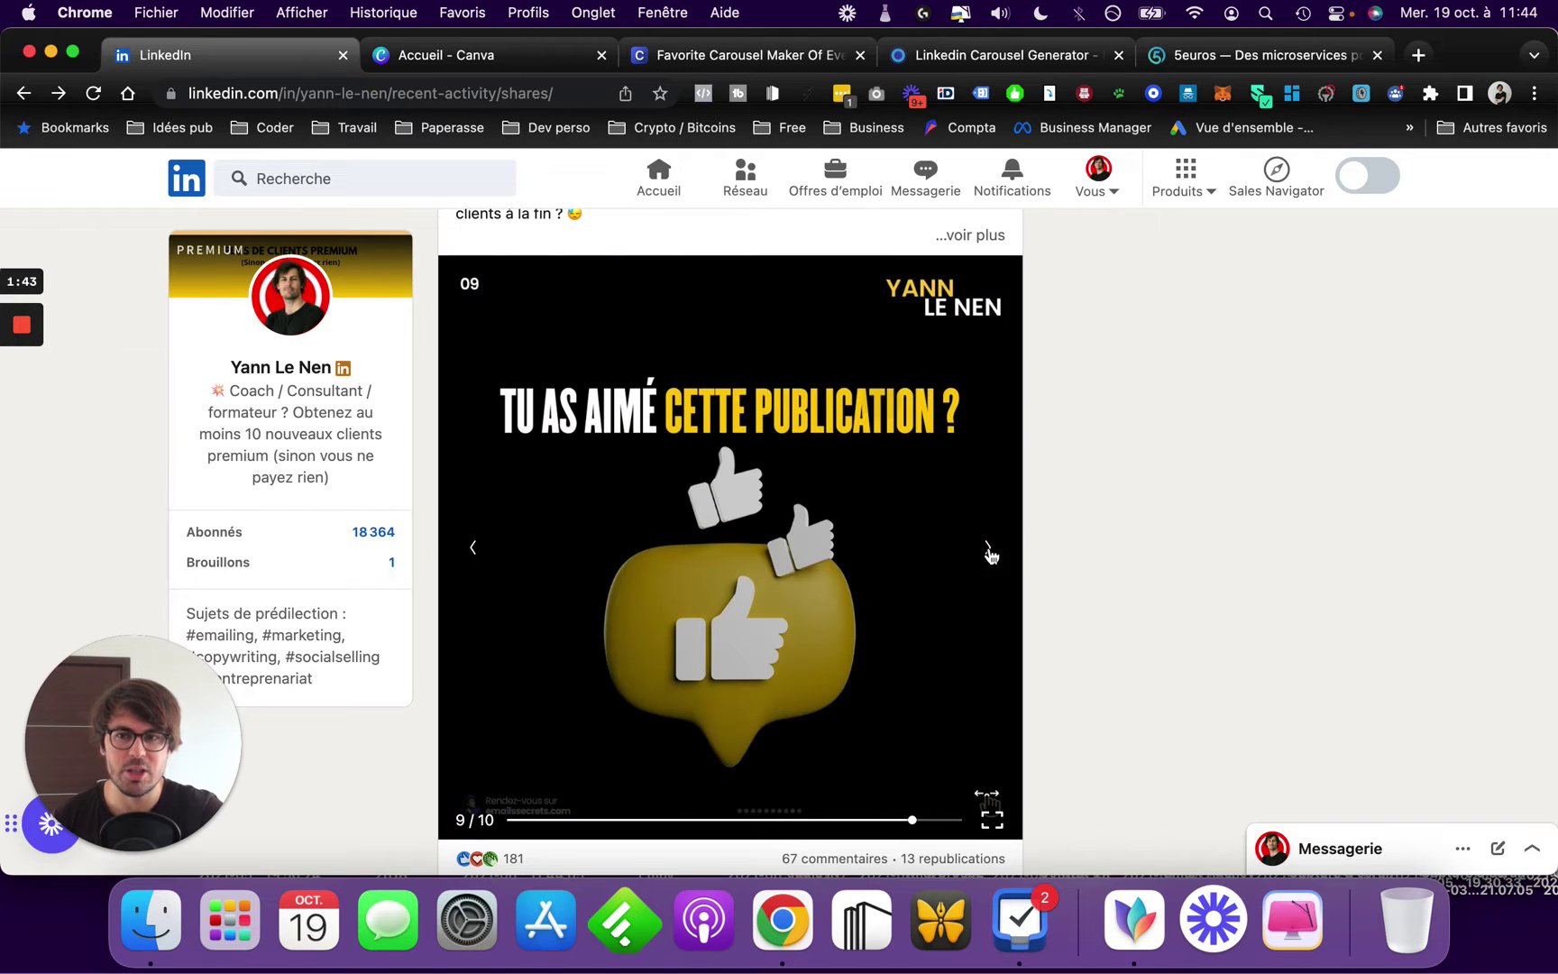
click(989, 550)
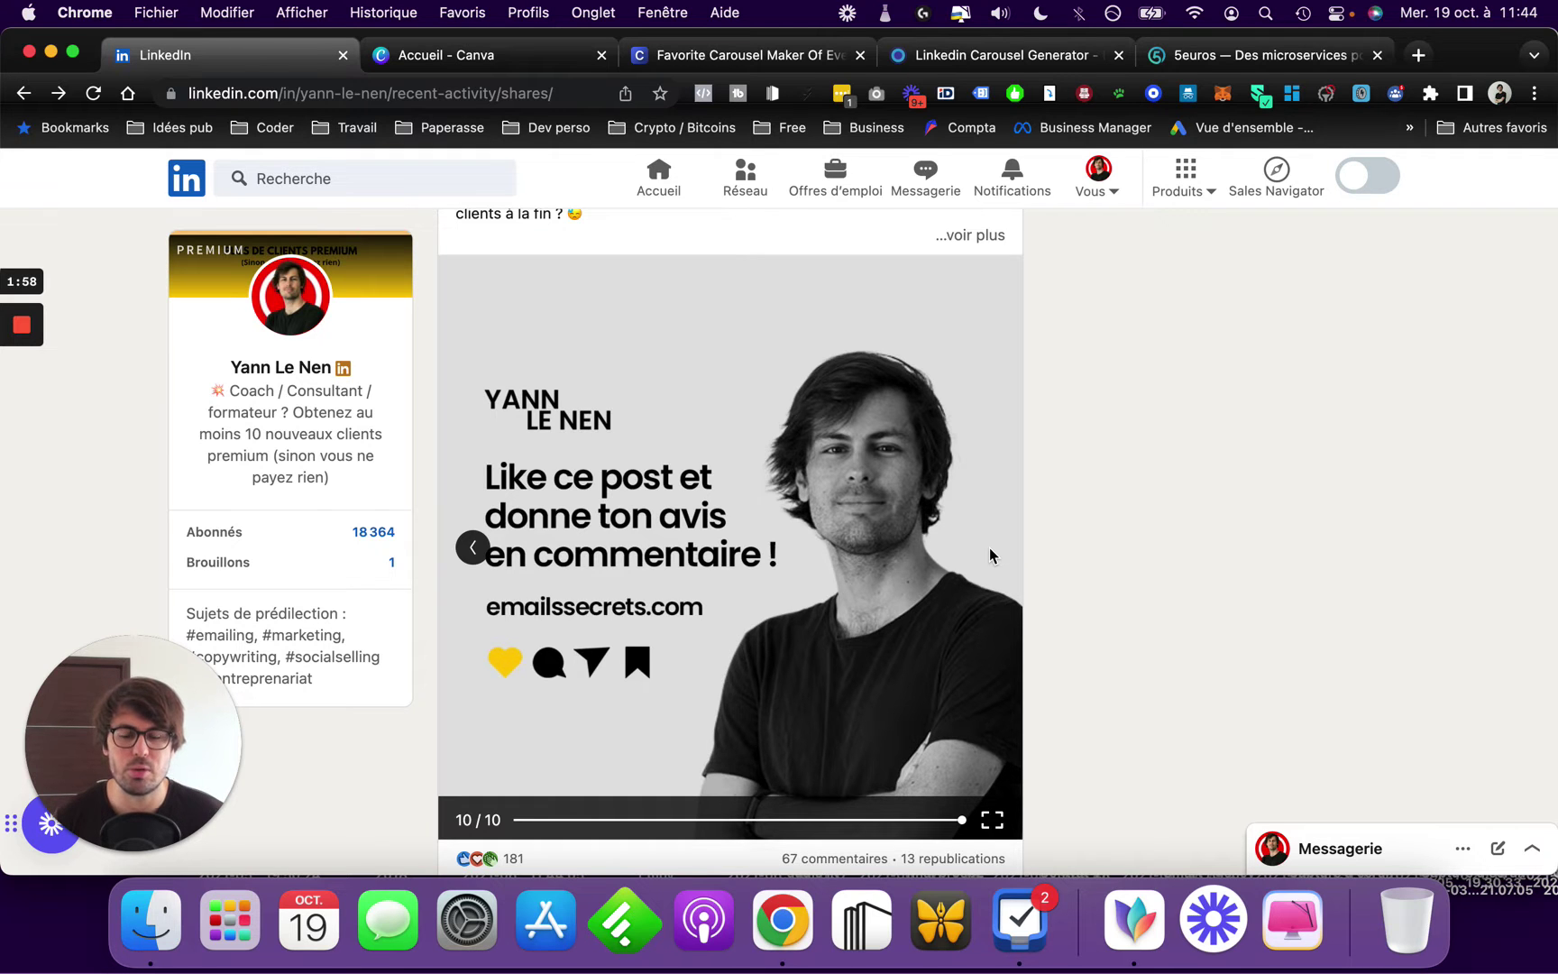
Step: Page back through the LinkedIn carousel to slide 3
click(472, 547)
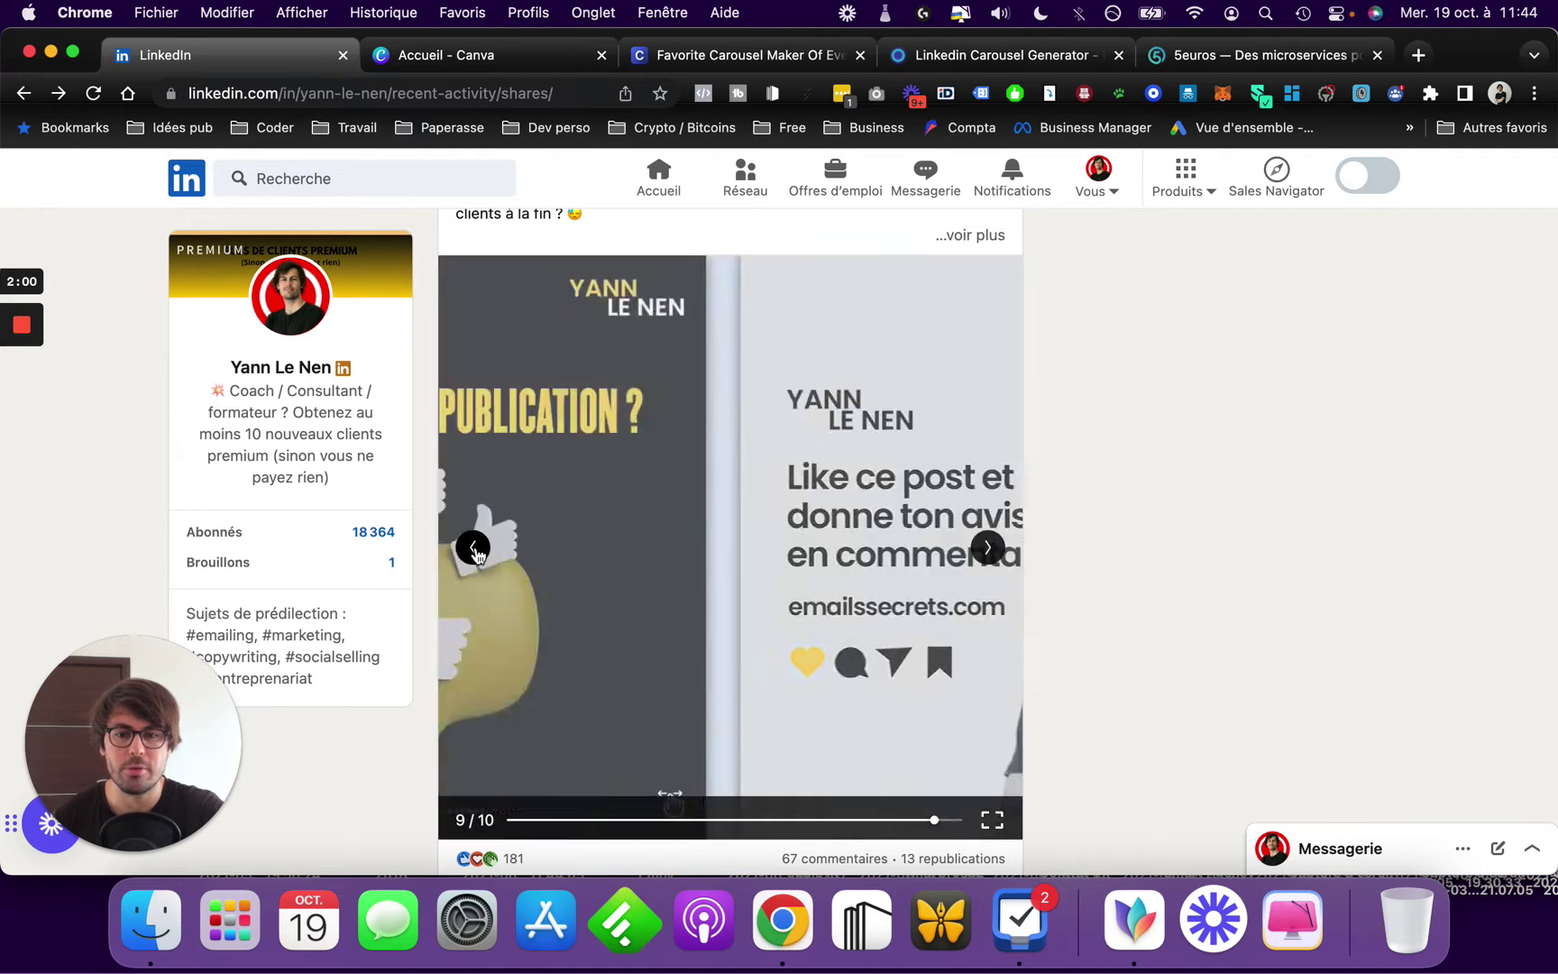
click(475, 550)
click(473, 547)
click(472, 547)
click(473, 547)
click(472, 547)
click(472, 547)
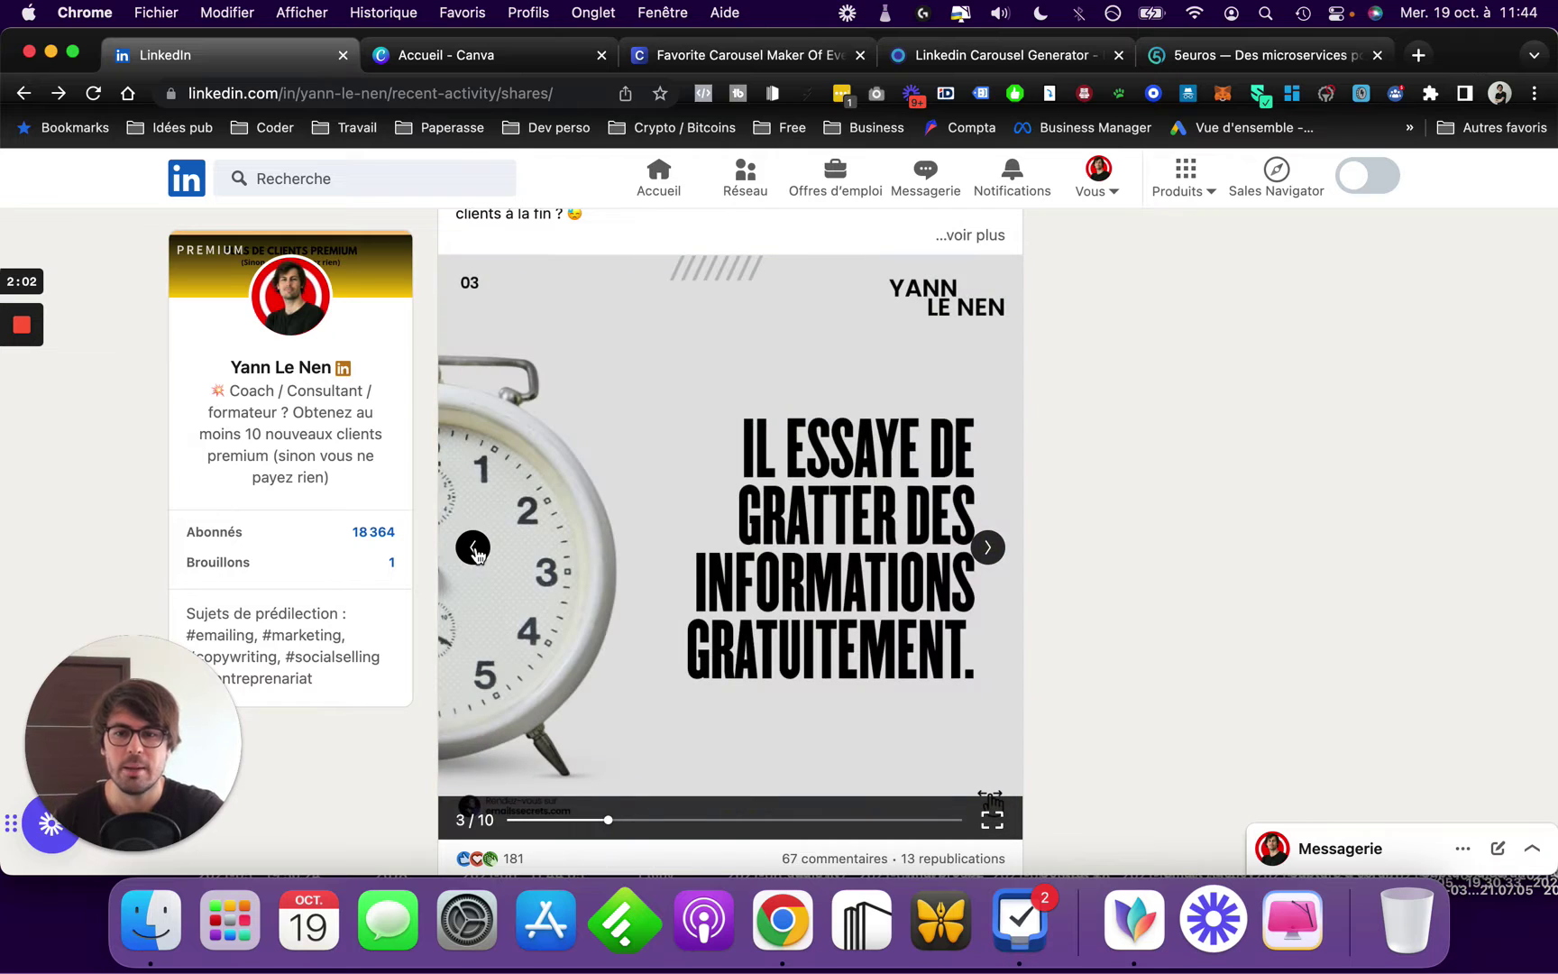
Step: Expand the post's full text and return to the carousel's first slide
scroll(650, 483, up, 2)
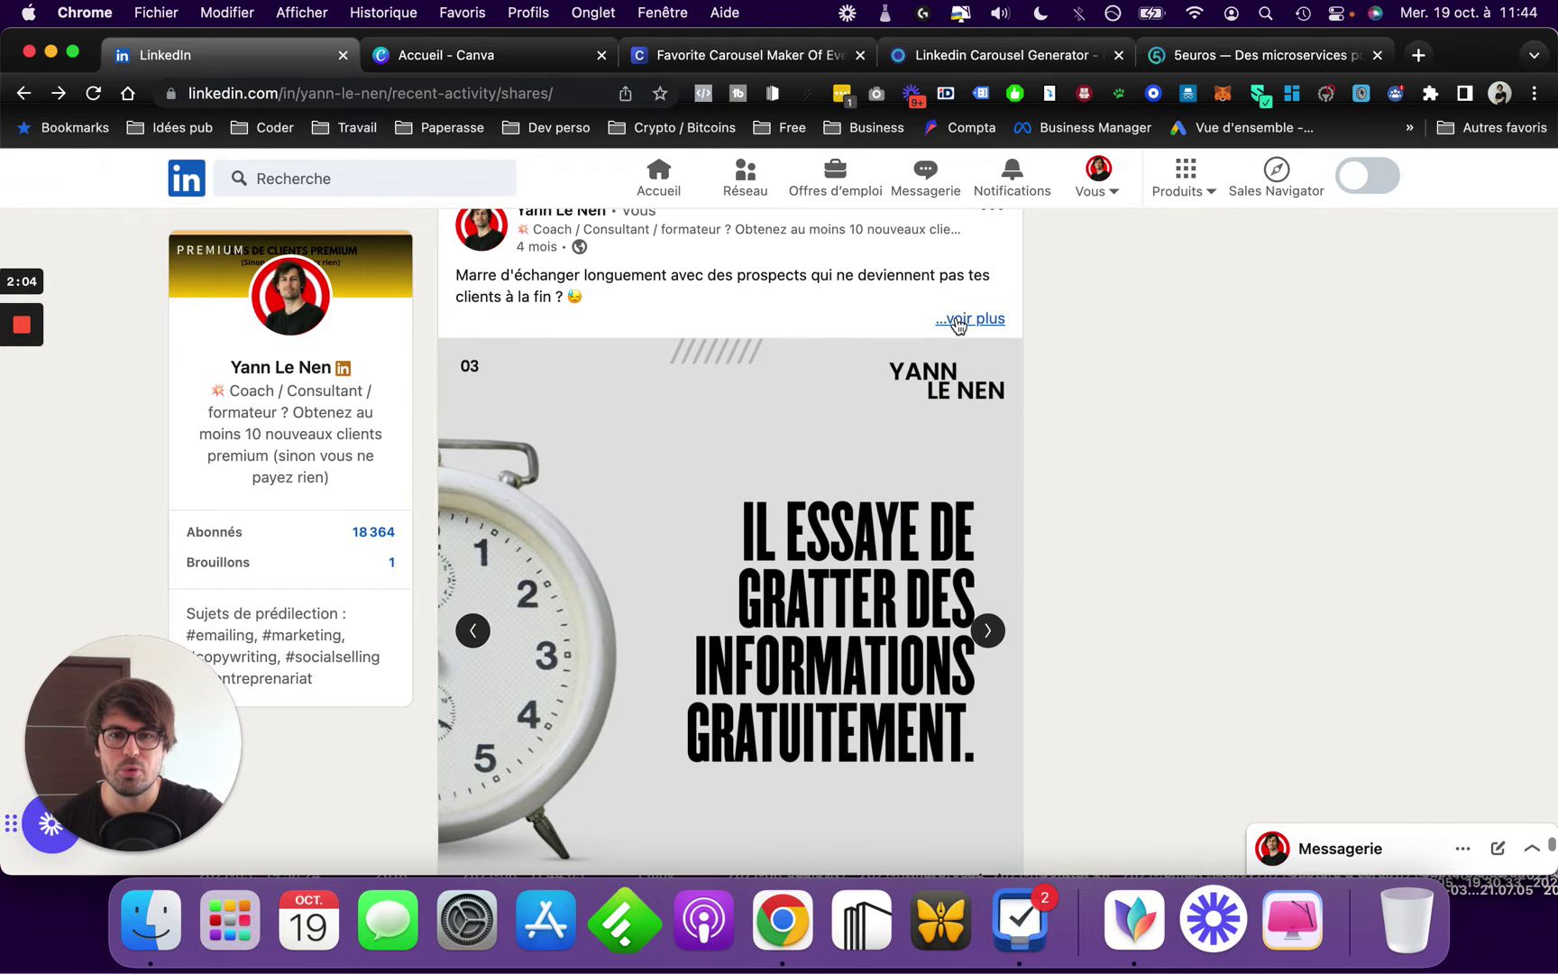
click(965, 327)
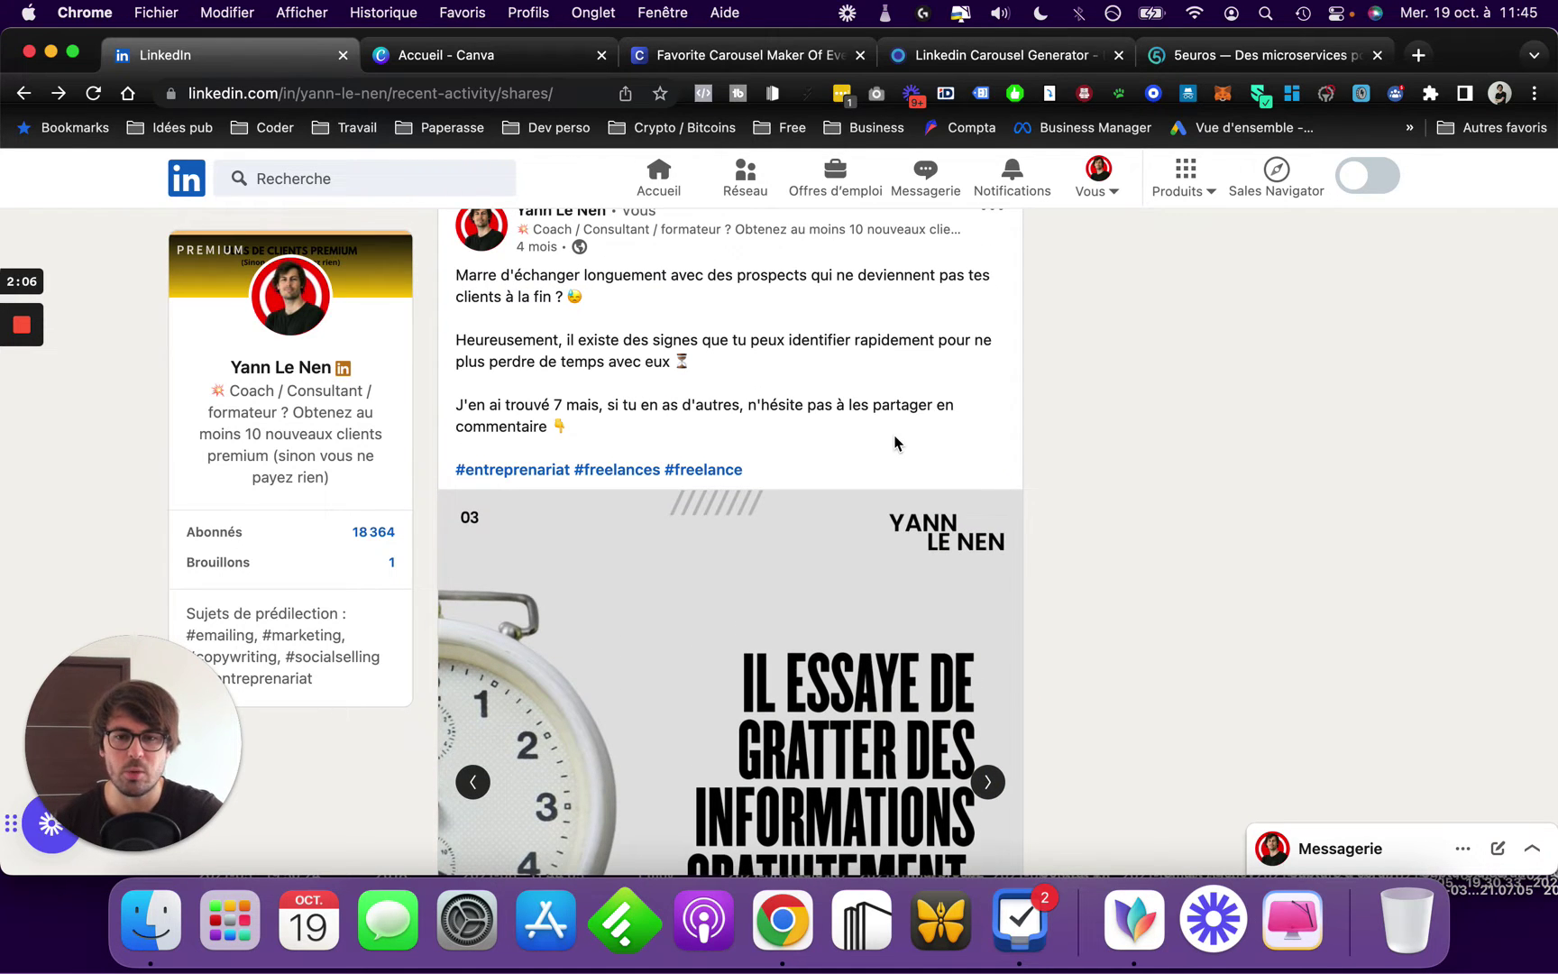
scroll(895, 443, down, 4)
click(474, 504)
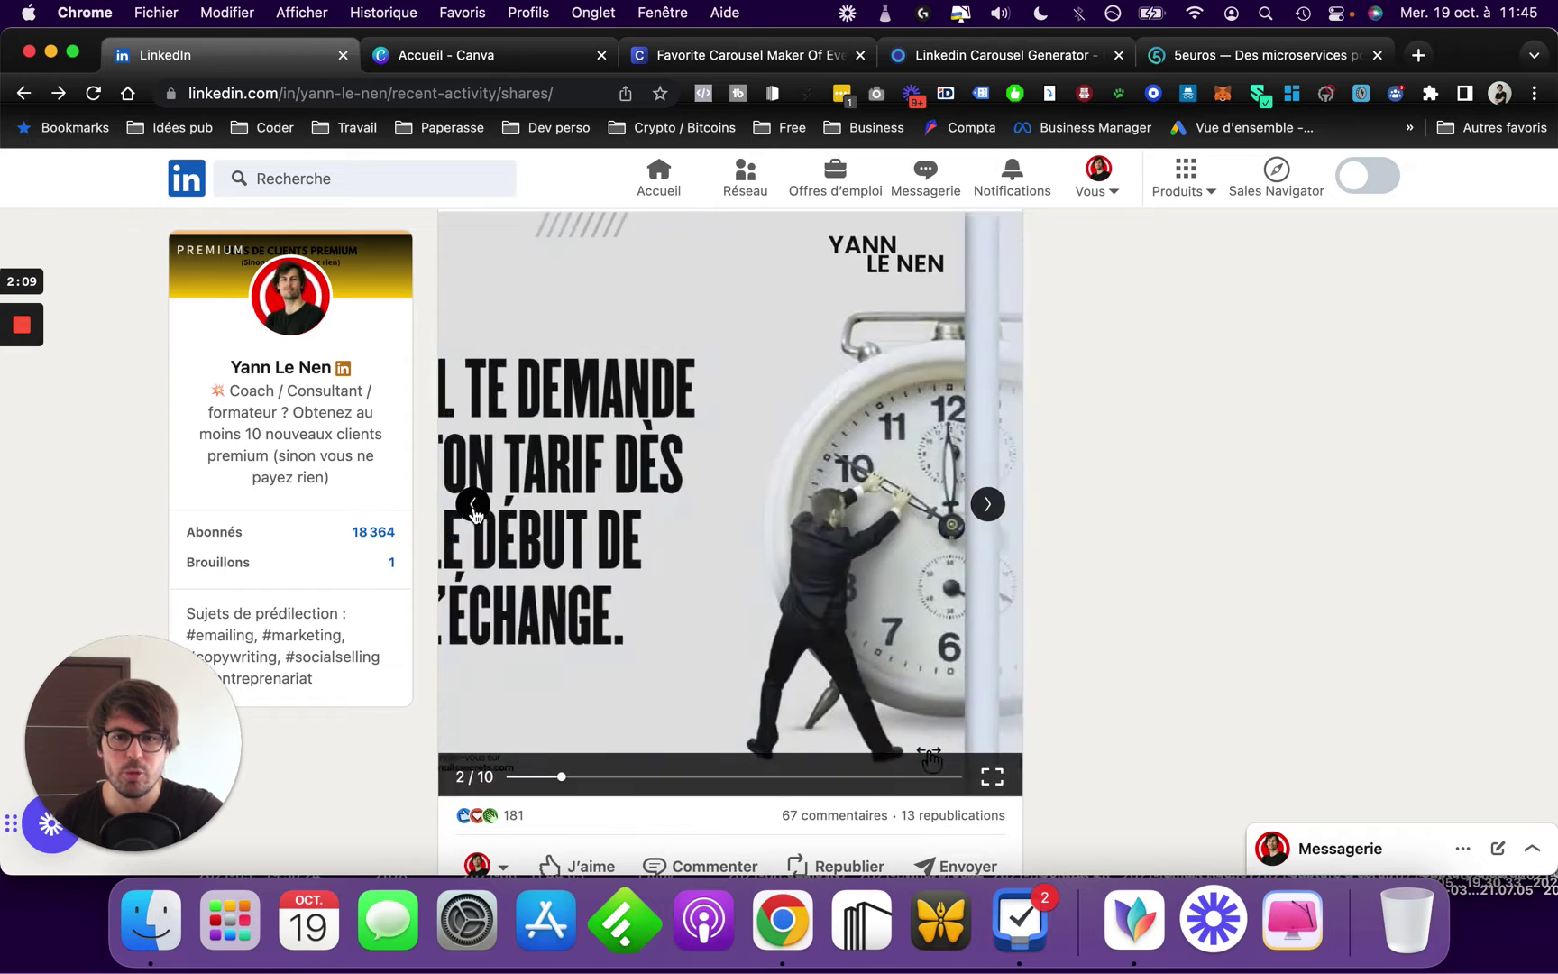
click(474, 504)
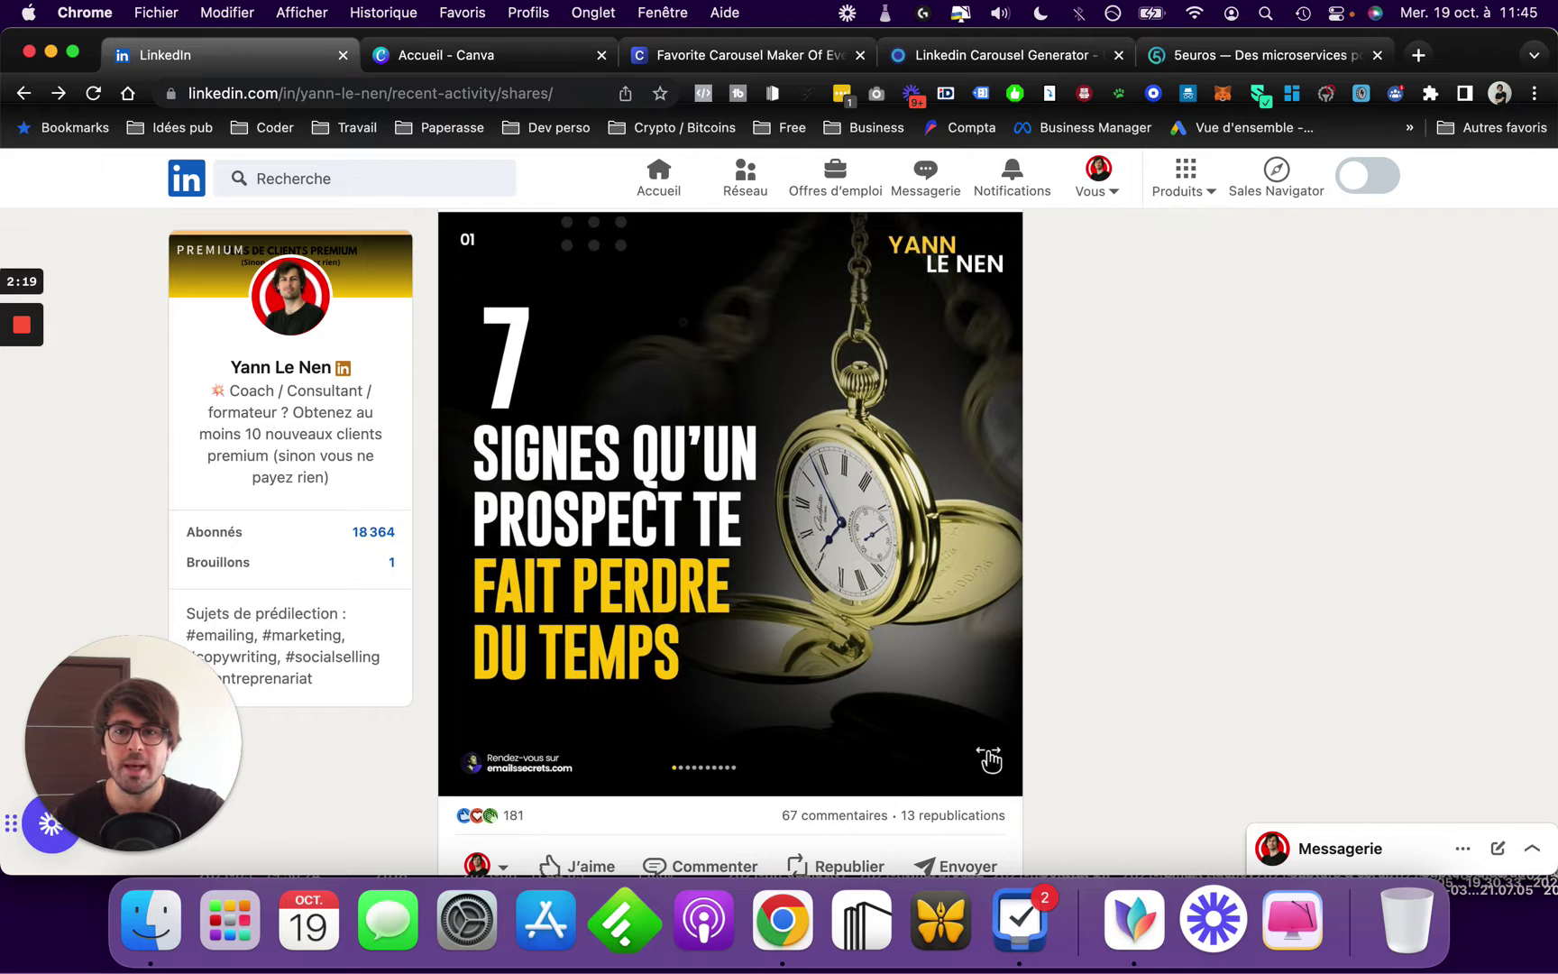
Step: In Canva, search the new design formats for "carrousel" and create a 1080 × 1080 px "Publication Instagram carrousel" design
click(471, 54)
mouse_move(564, 169)
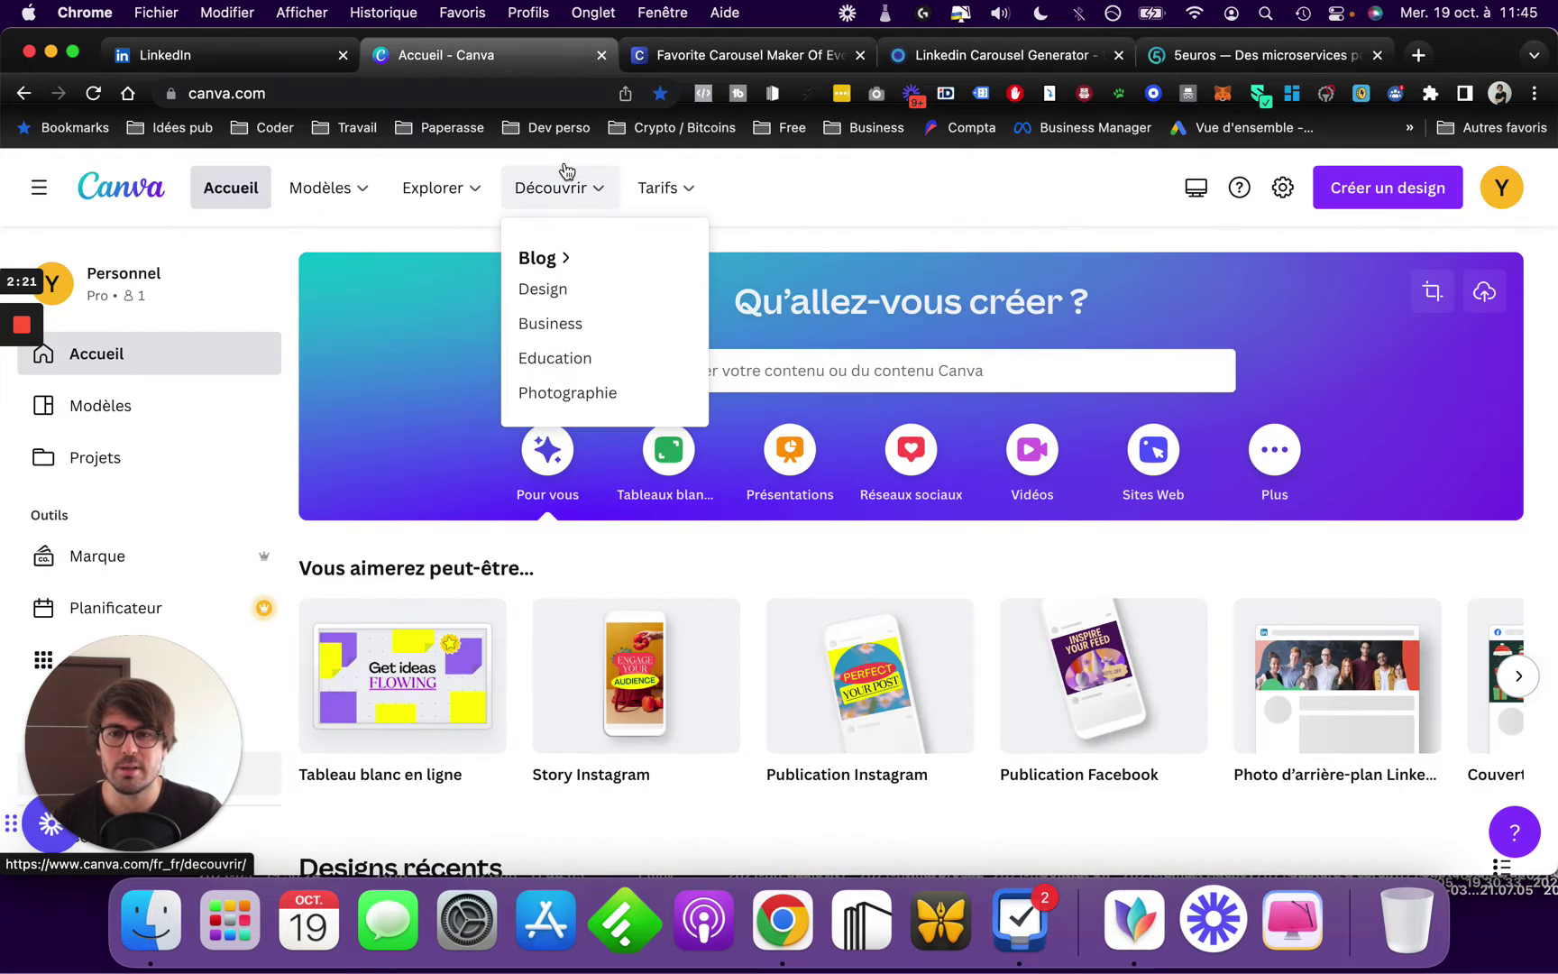
mouse_move(667, 187)
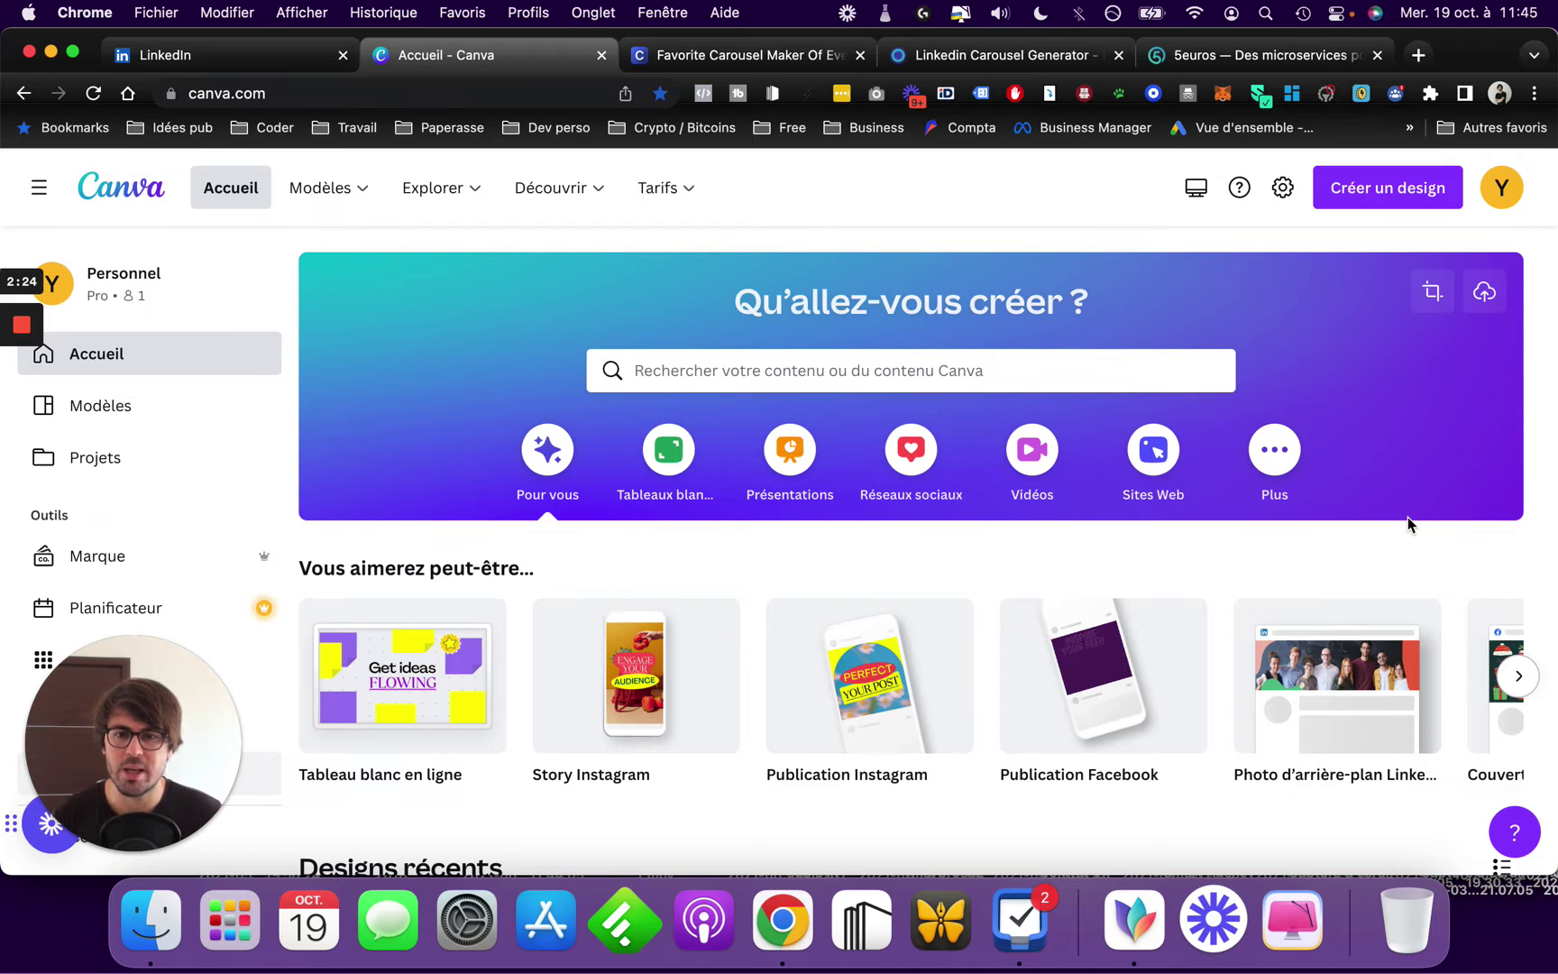
click(1381, 191)
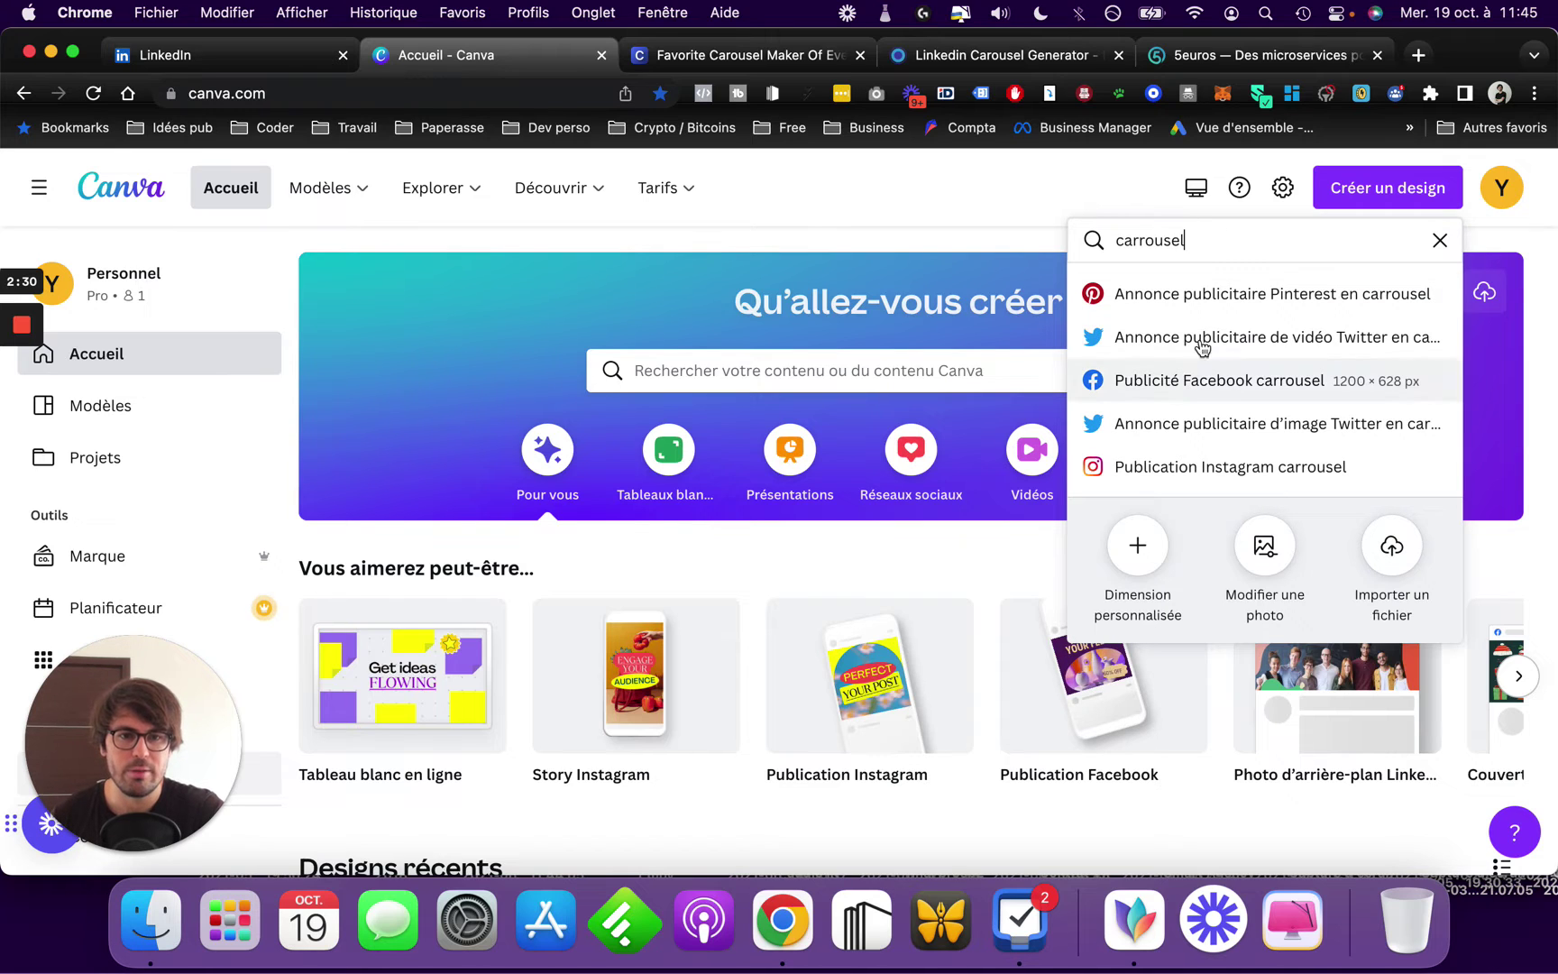
scroll(1208, 332, down, 1)
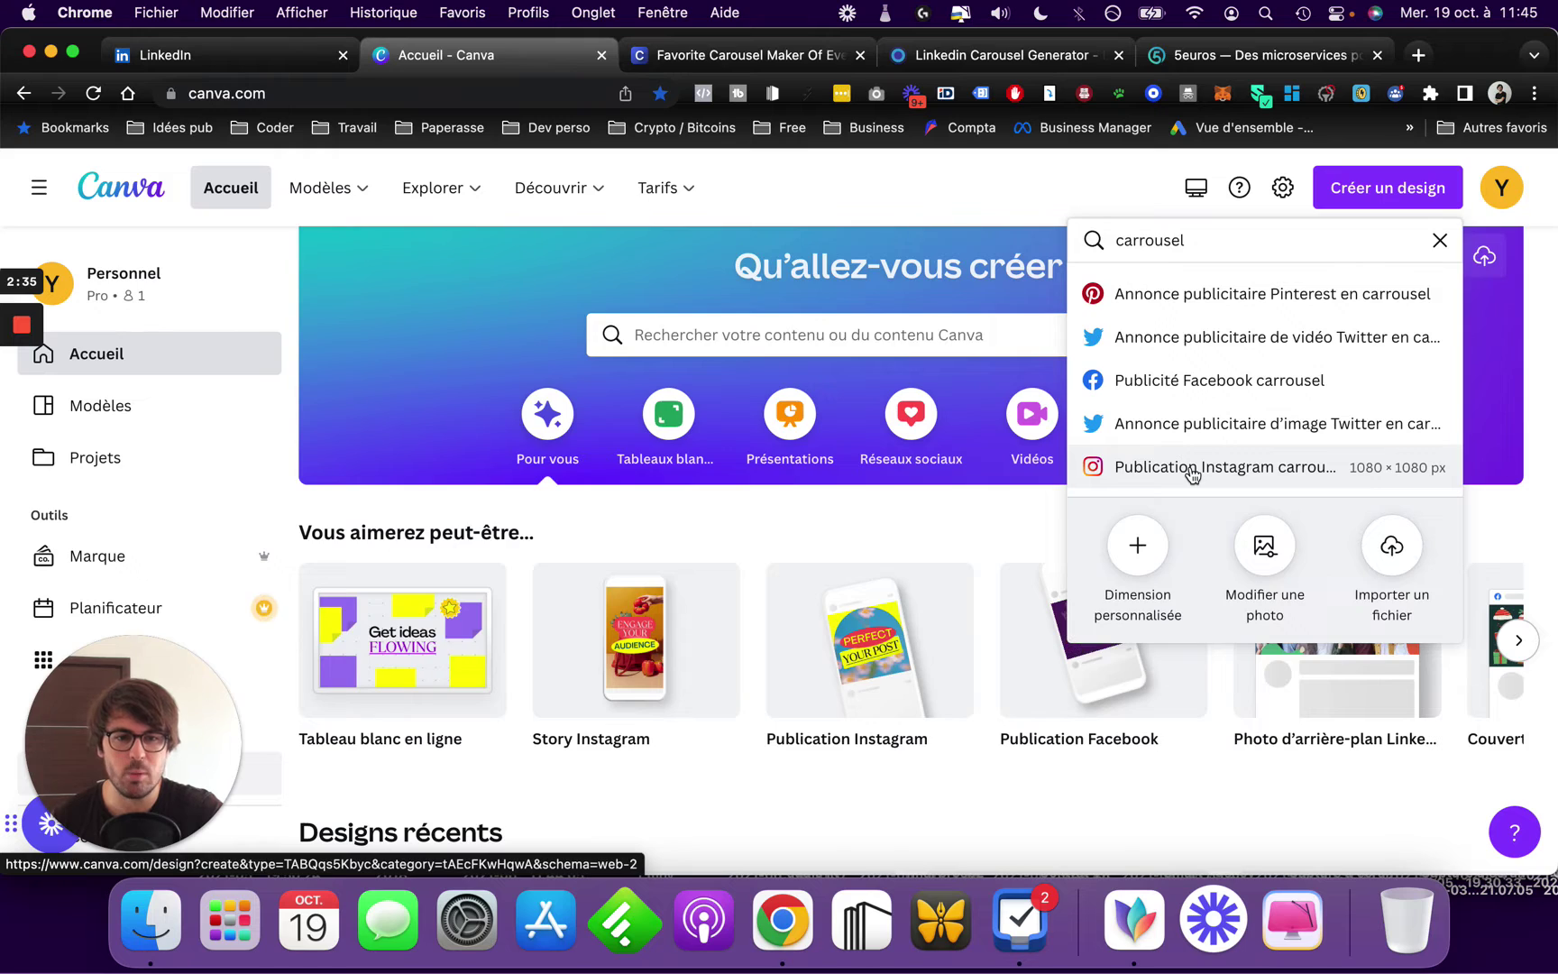
click(1193, 471)
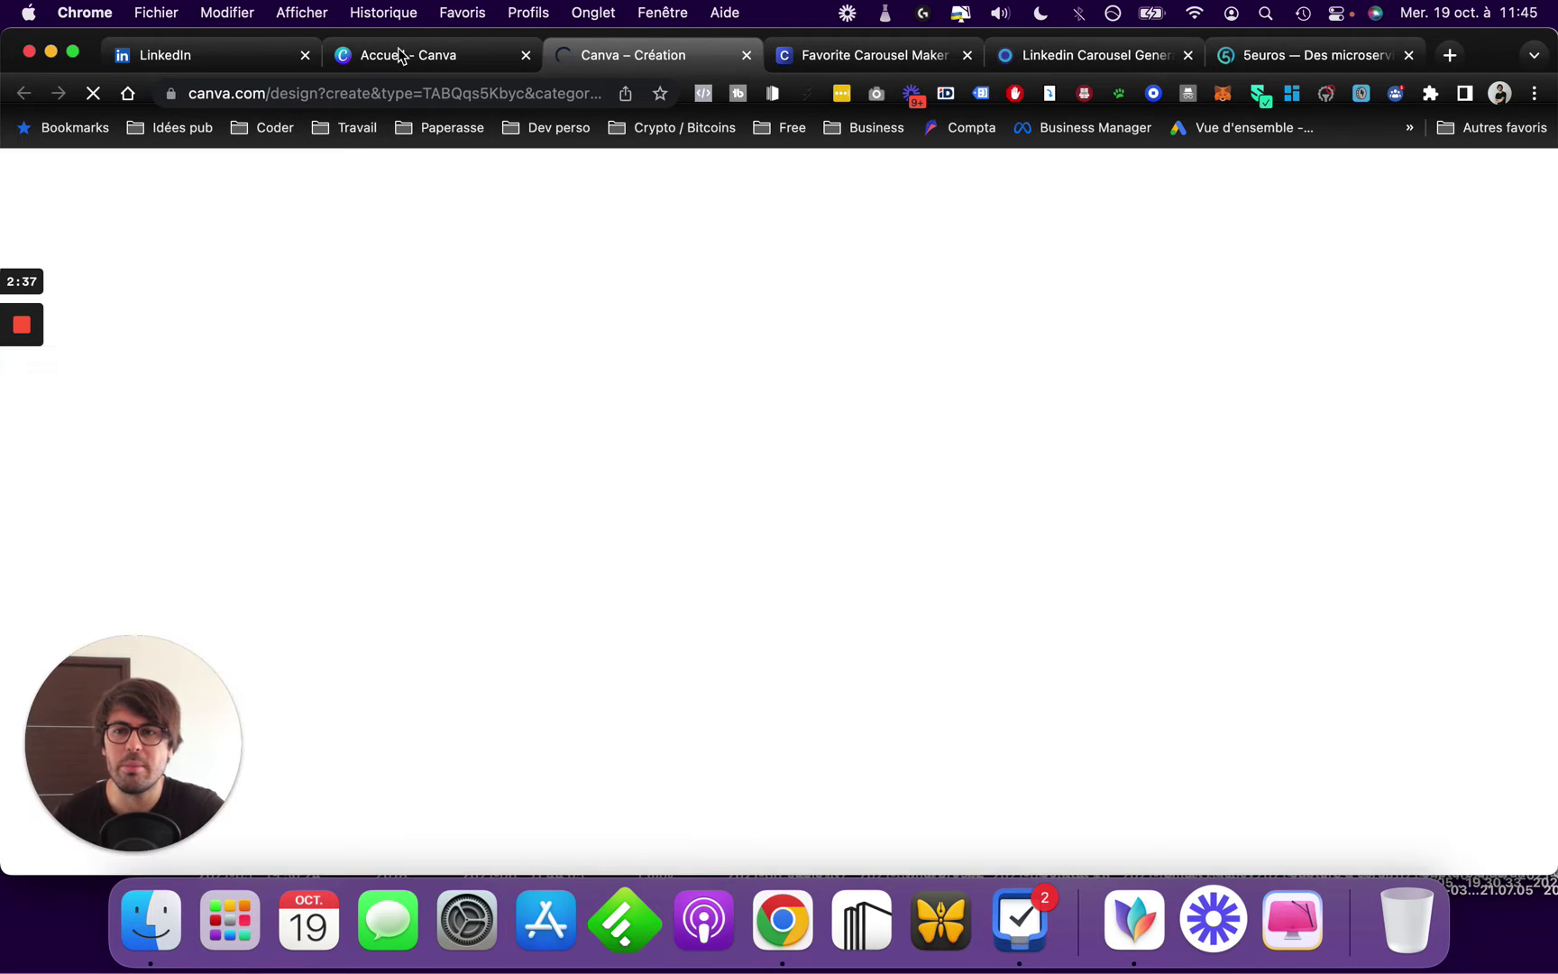
Step: Check the LinkedIn carousel's format, return to the new Canva design and close the Canva home page
click(183, 60)
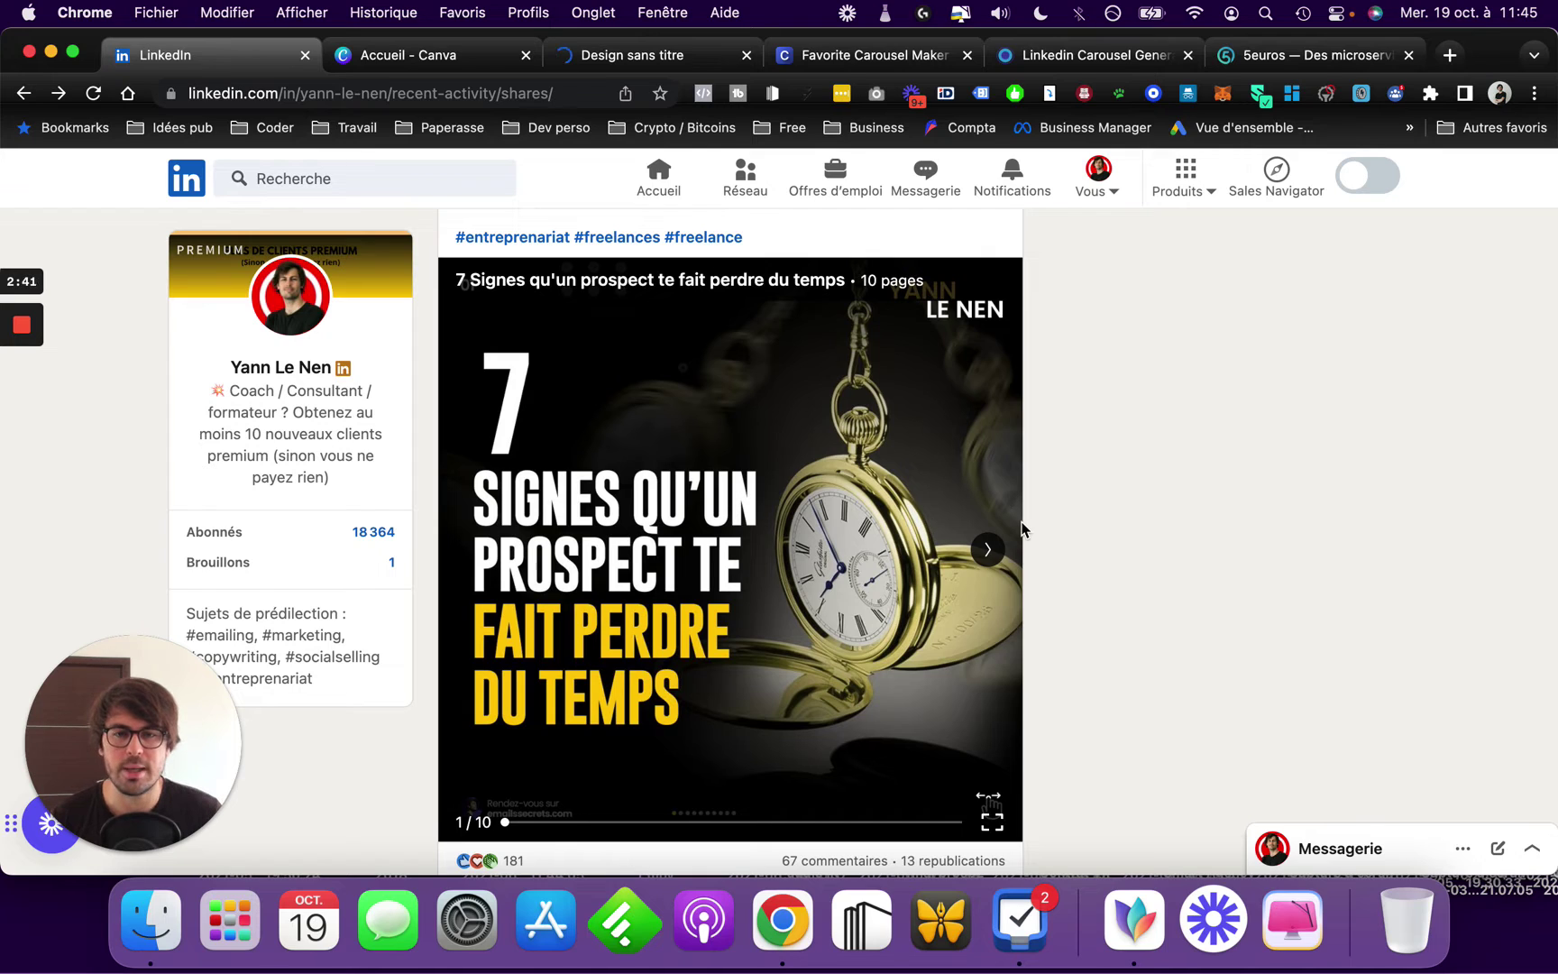
click(630, 58)
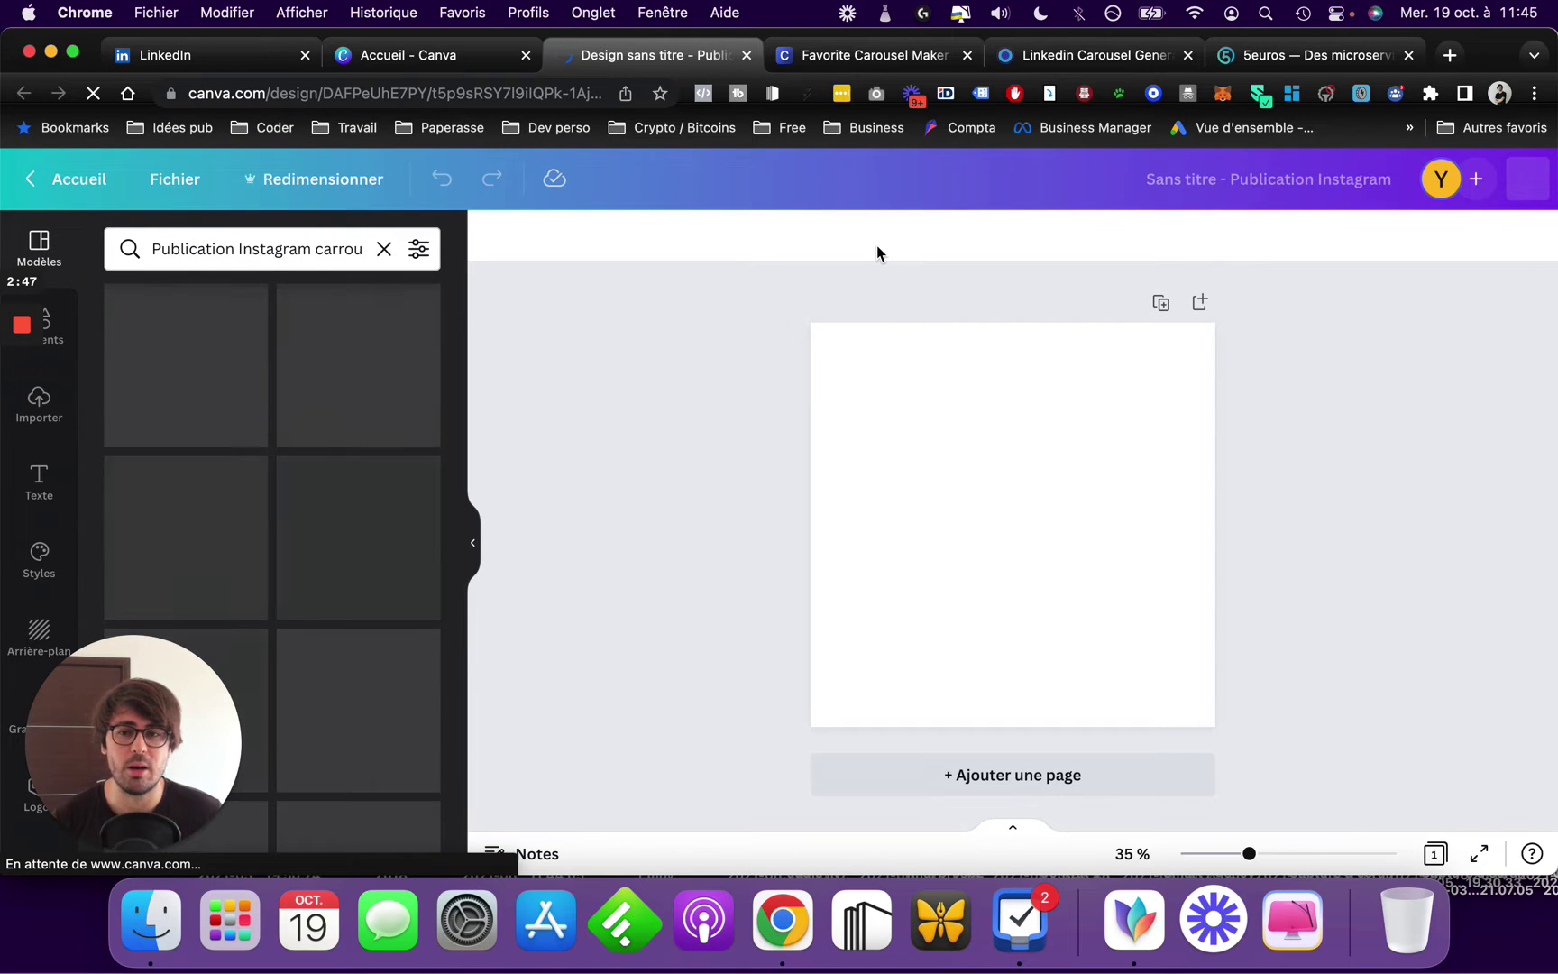
click(526, 56)
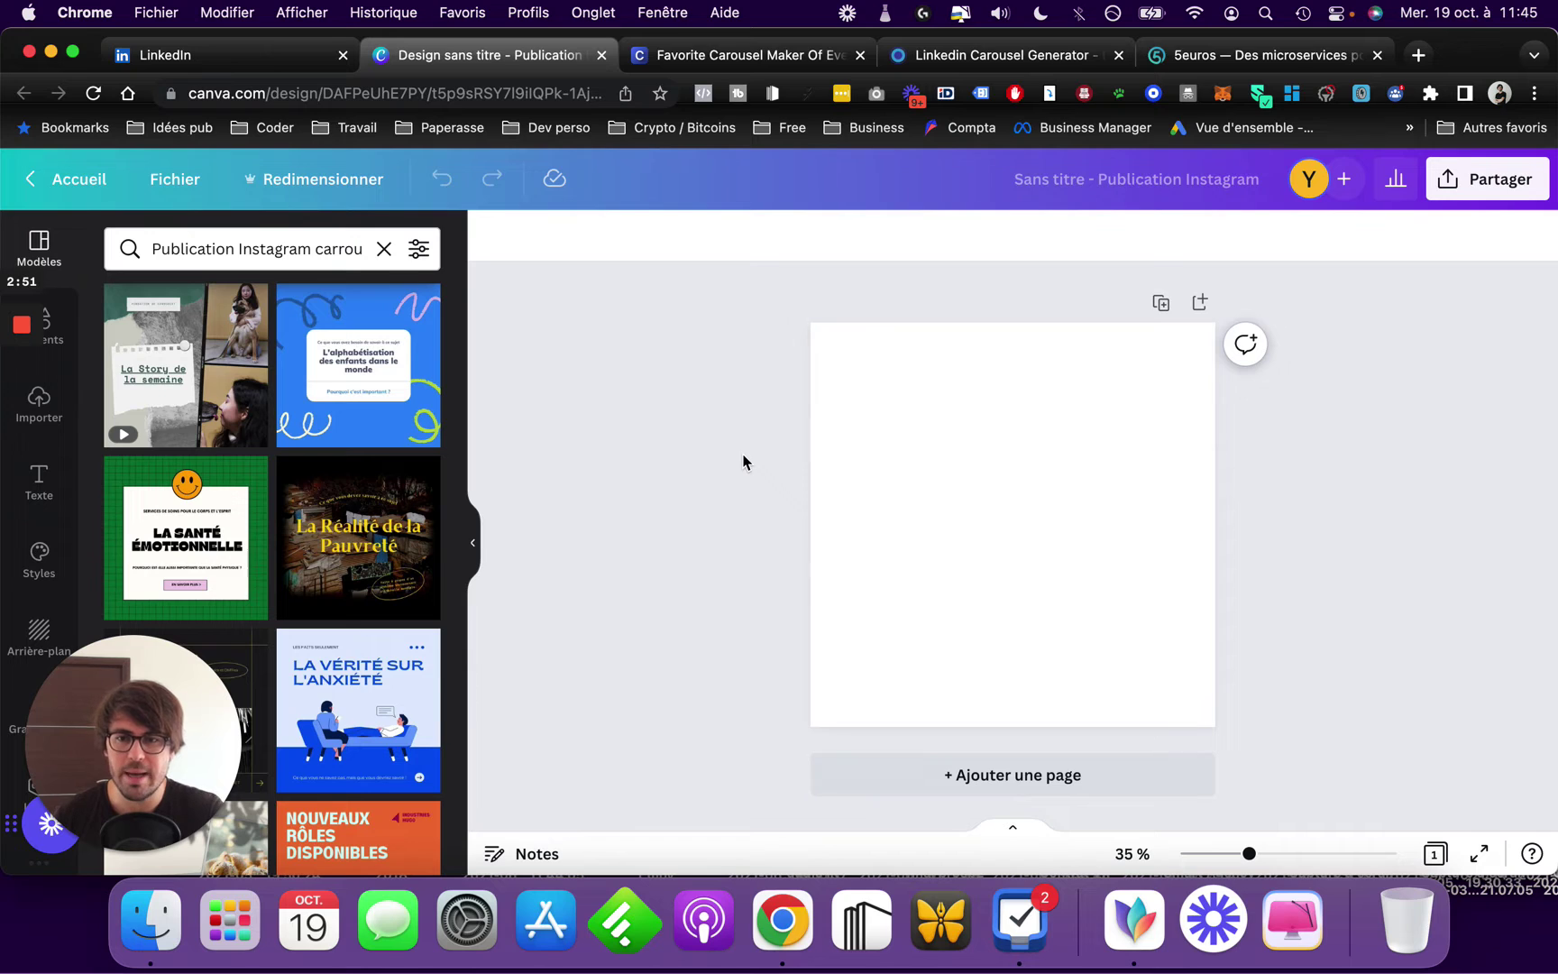
Step: Open the green "La santé émotionnelle" multipage template and apply its cover page to the blank page
scroll(245, 484, down, 5)
scroll(246, 484, up, 5)
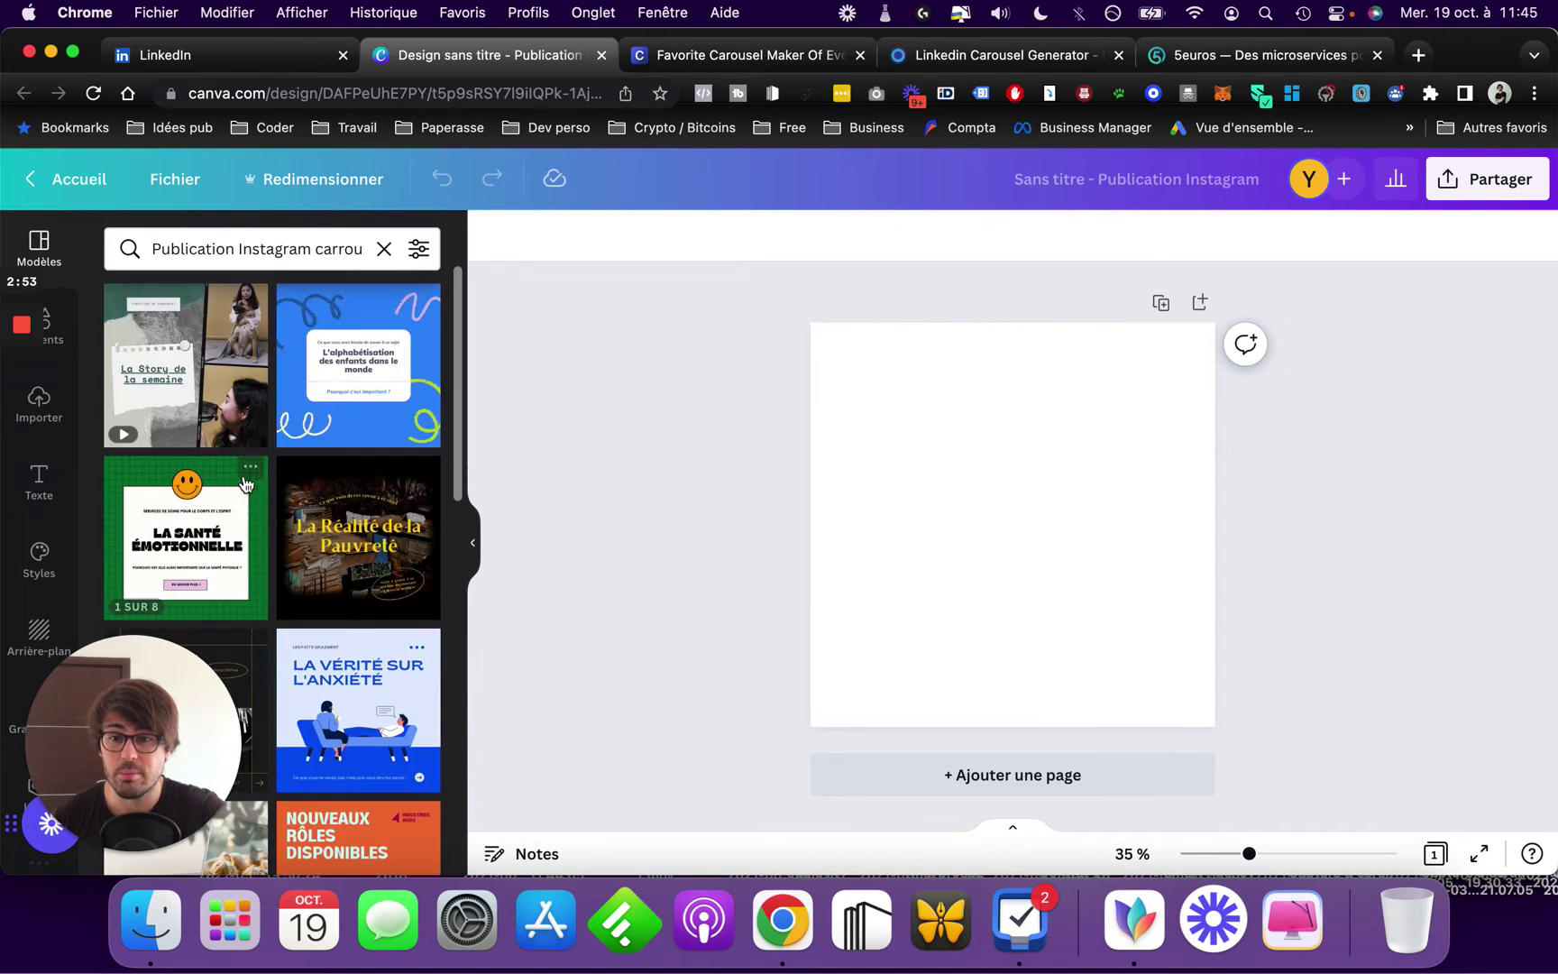
click(185, 532)
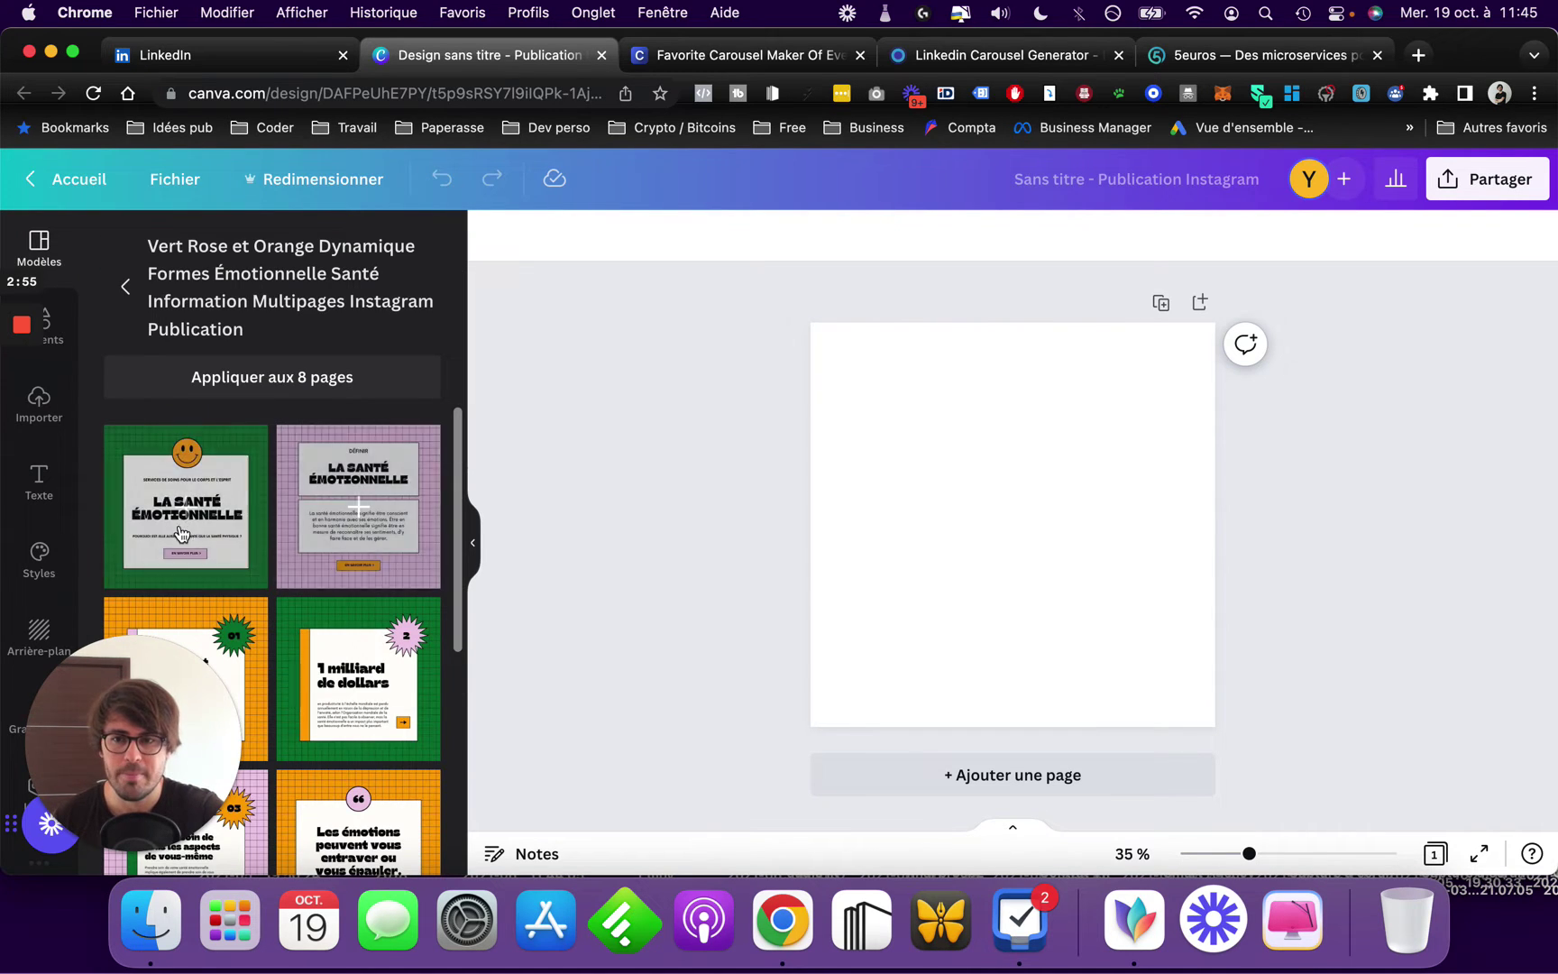
click(180, 532)
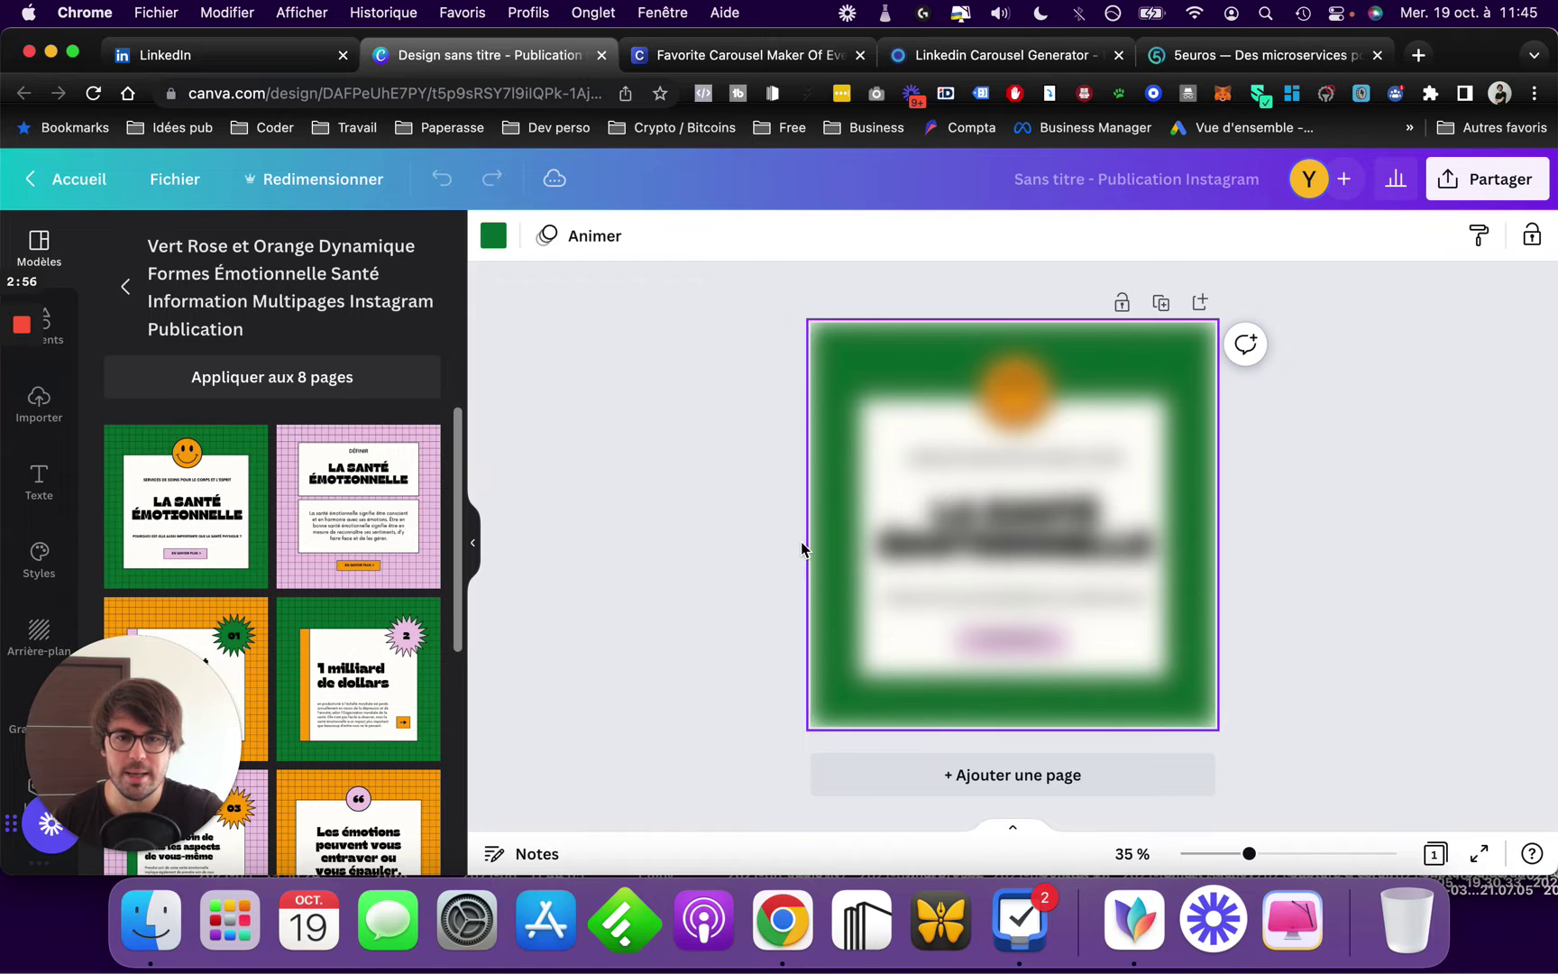
Step: Add page 2 using the template's pink "Définir" layout, and add an unfilled page 3
click(905, 775)
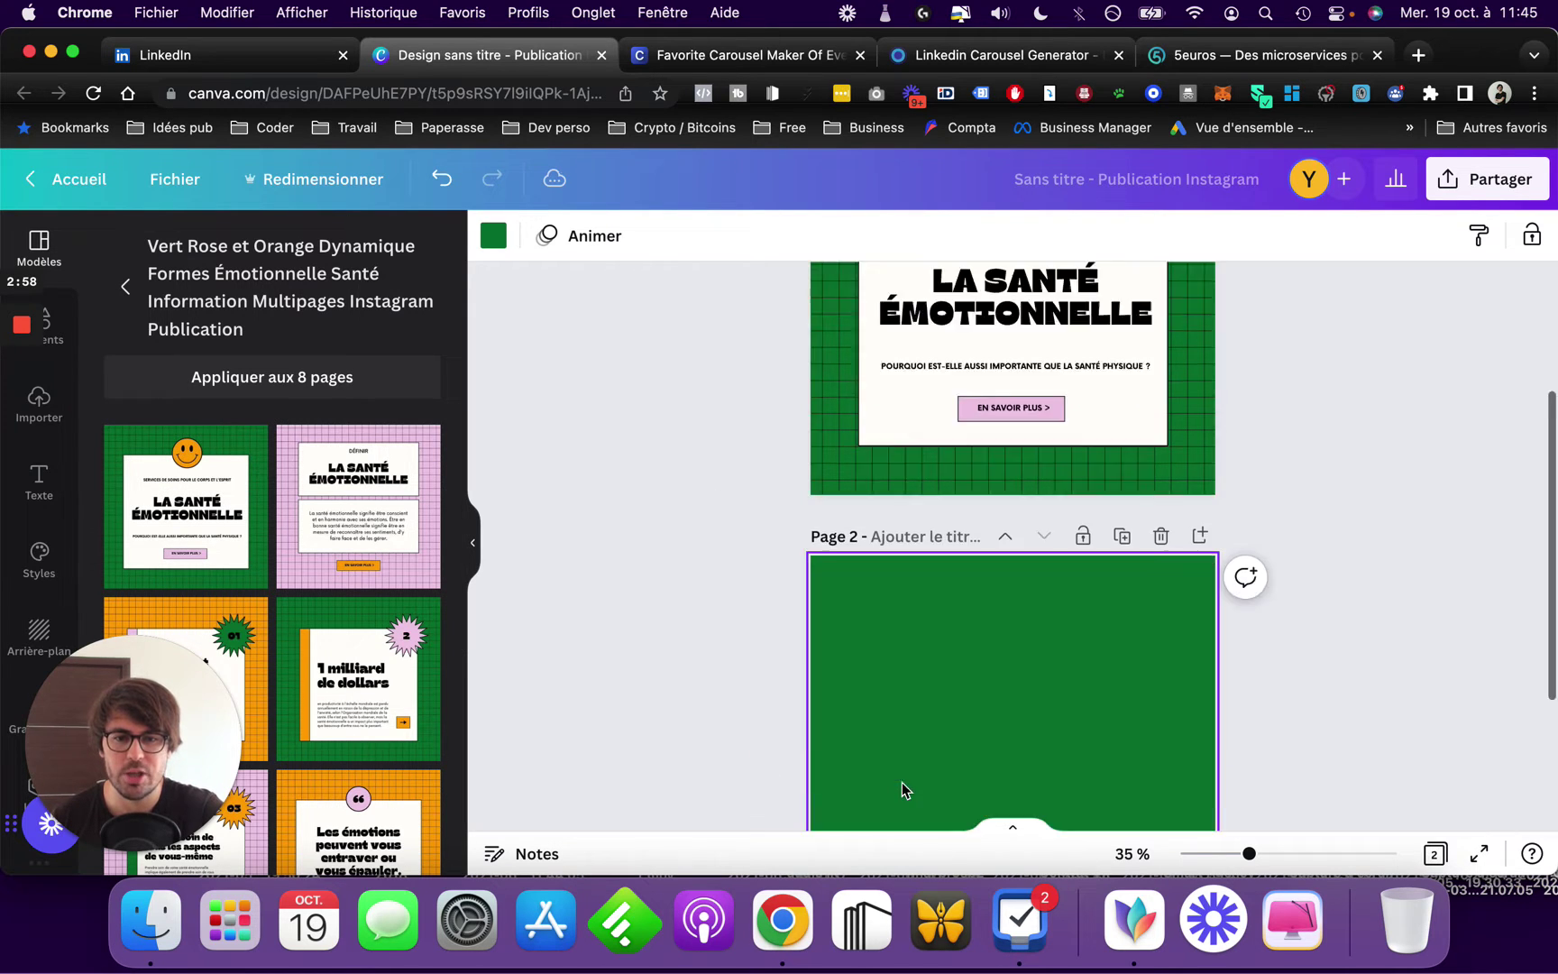
click(383, 507)
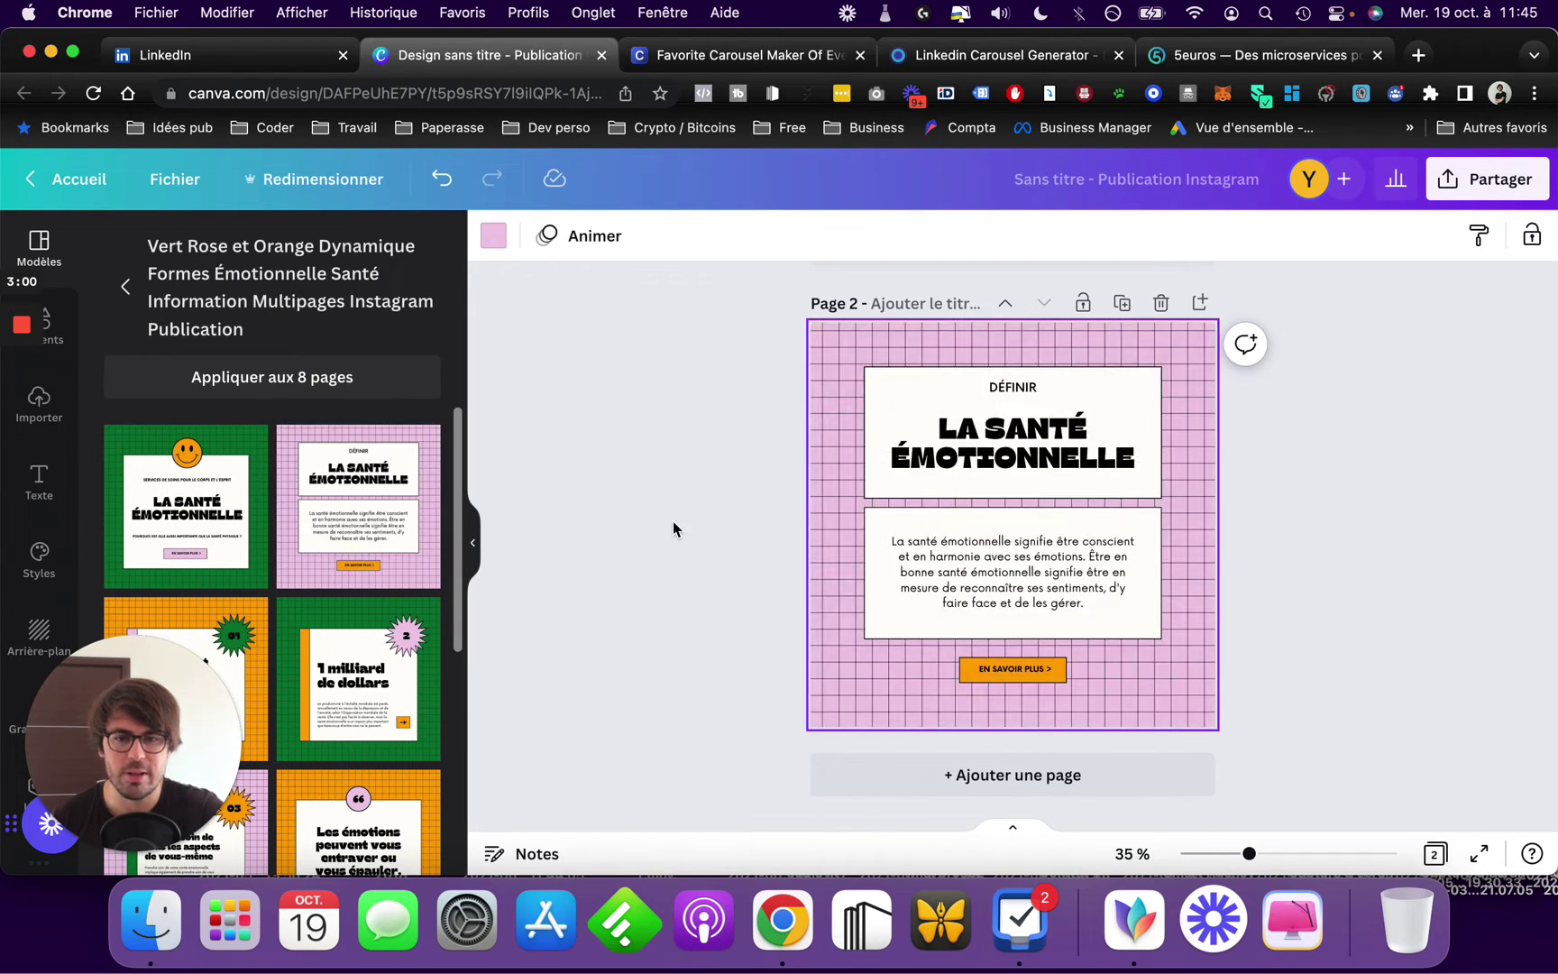
click(919, 782)
scroll(920, 693, up, 10)
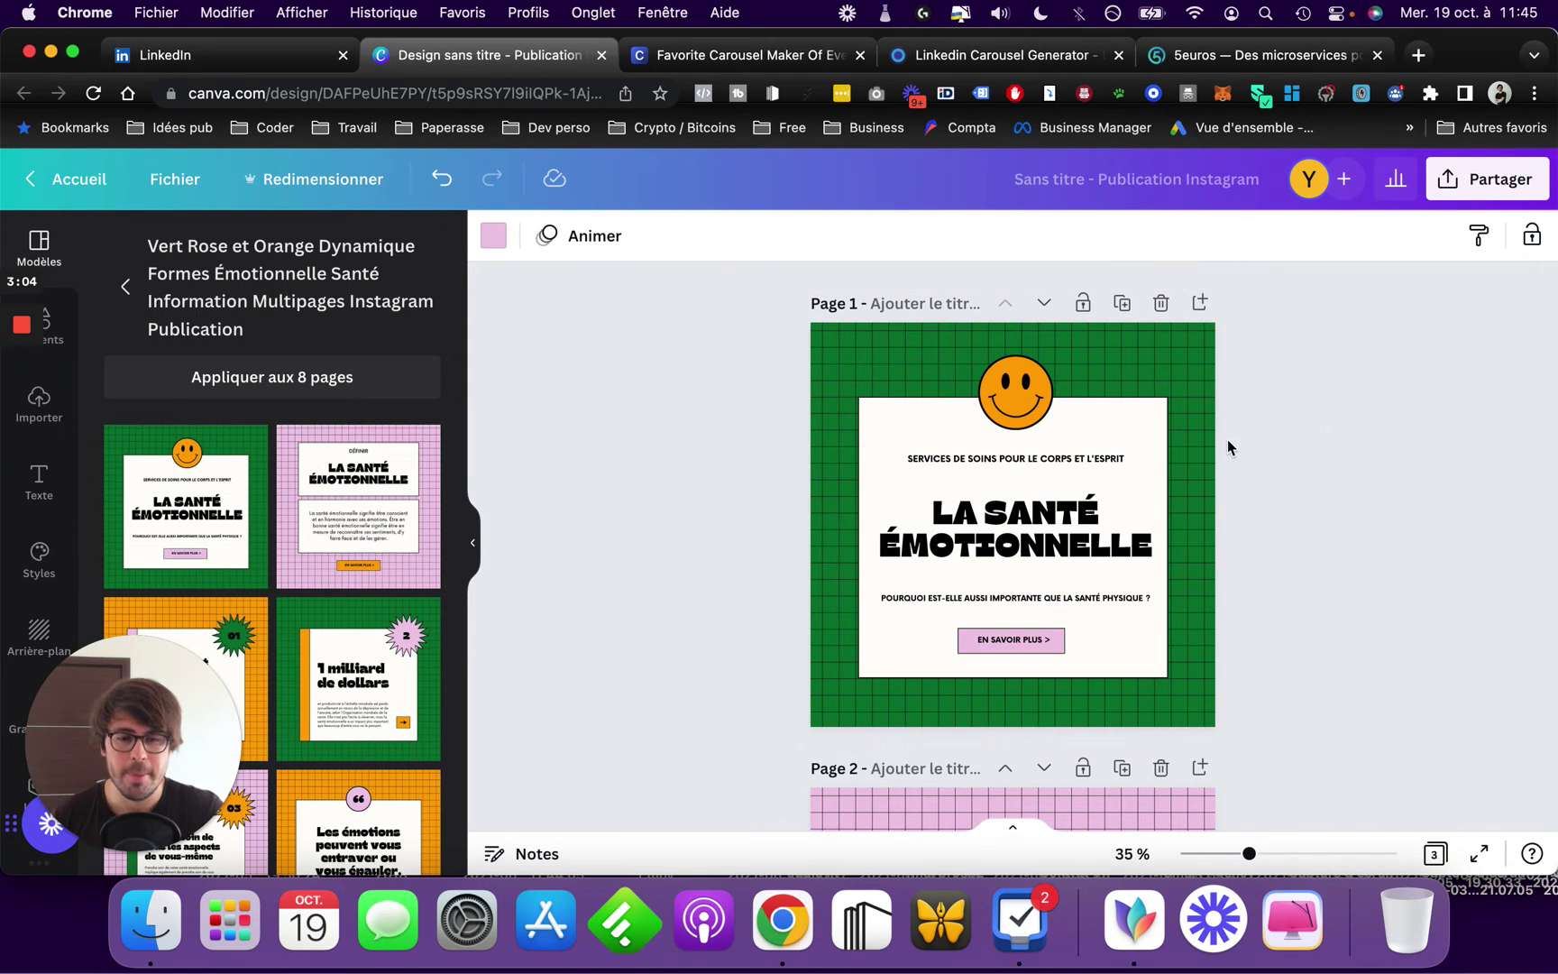
Step: Review the design's pages and select the heading "LA SANTÉ ÉMOTIONNELLE" on page 1
scroll(901, 487, down, 7)
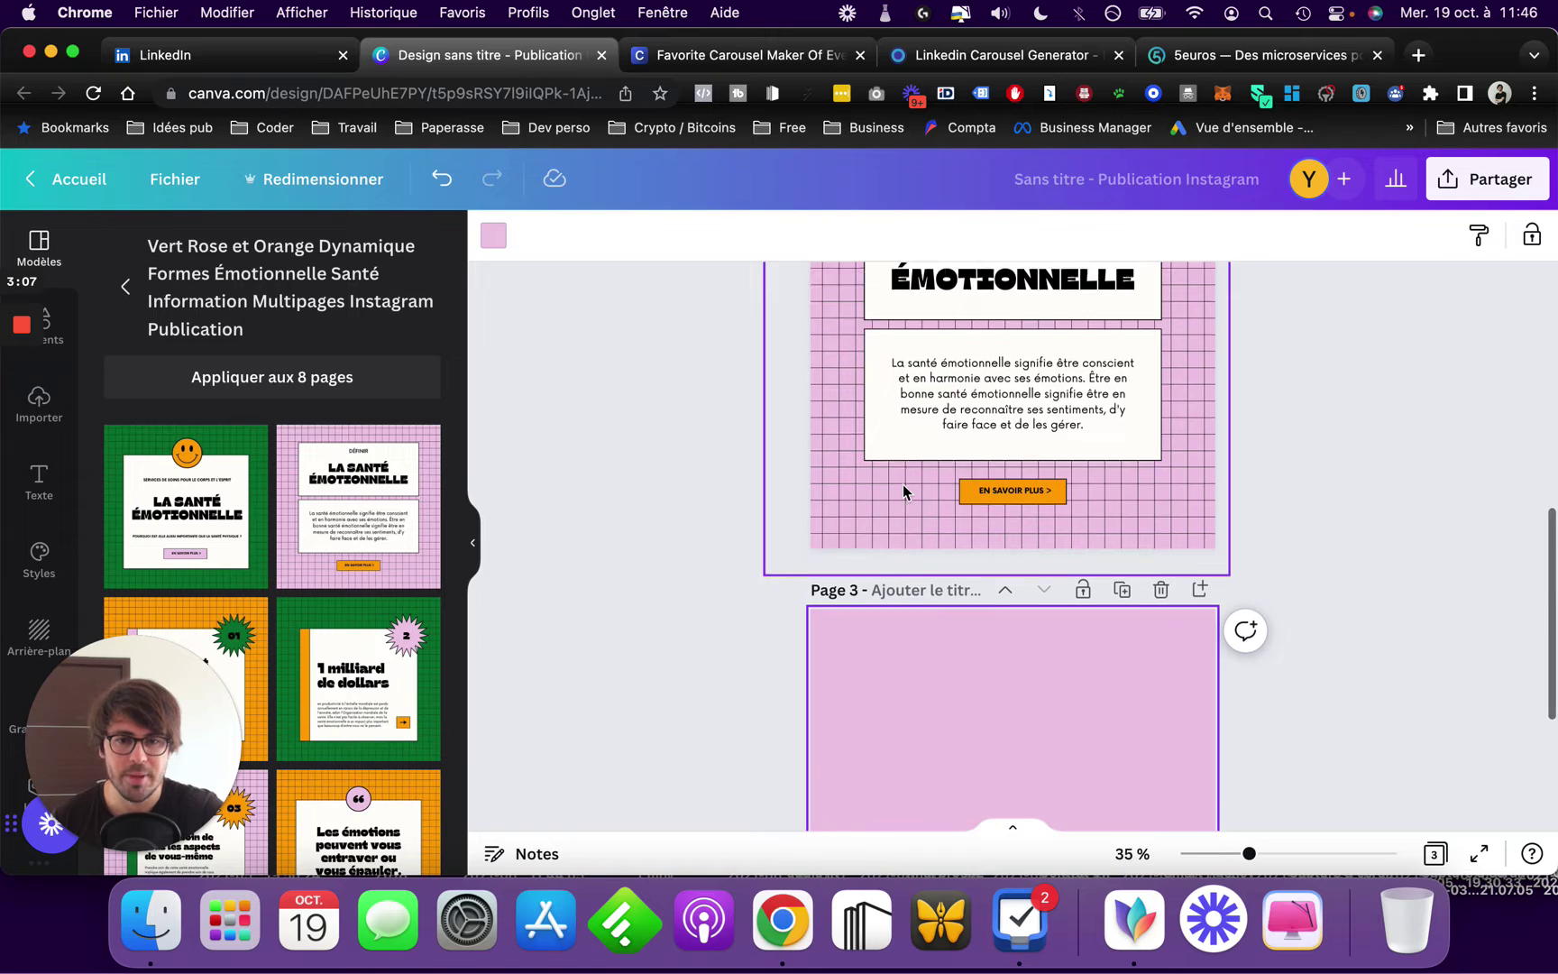
scroll(901, 487, down, 3)
scroll(865, 445, up, 10)
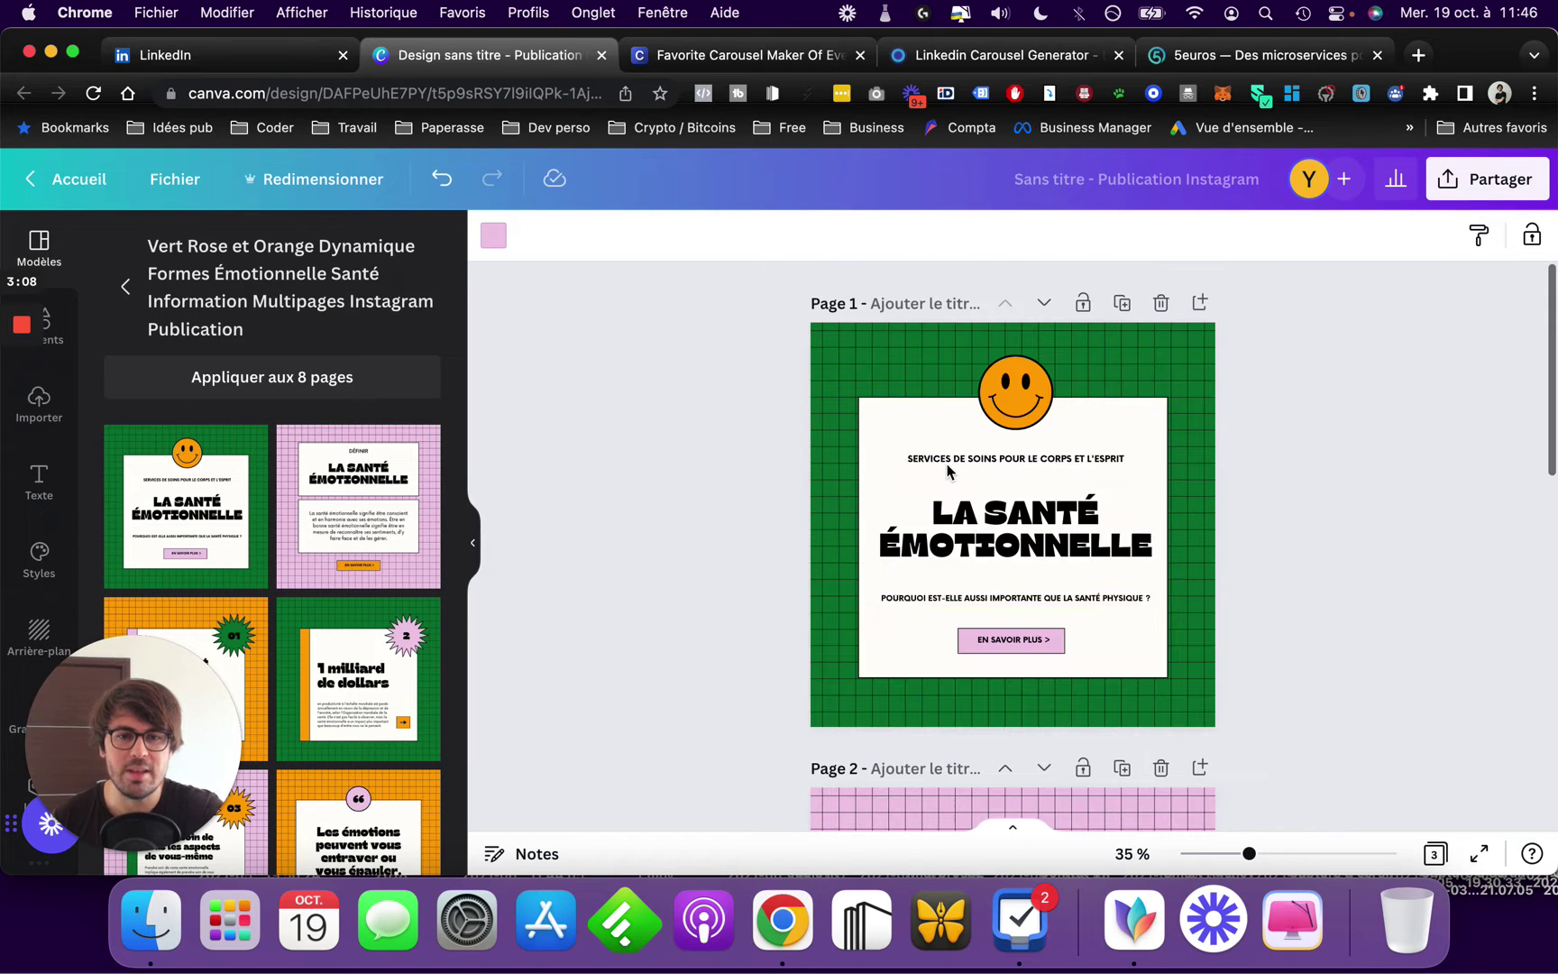
click(1003, 516)
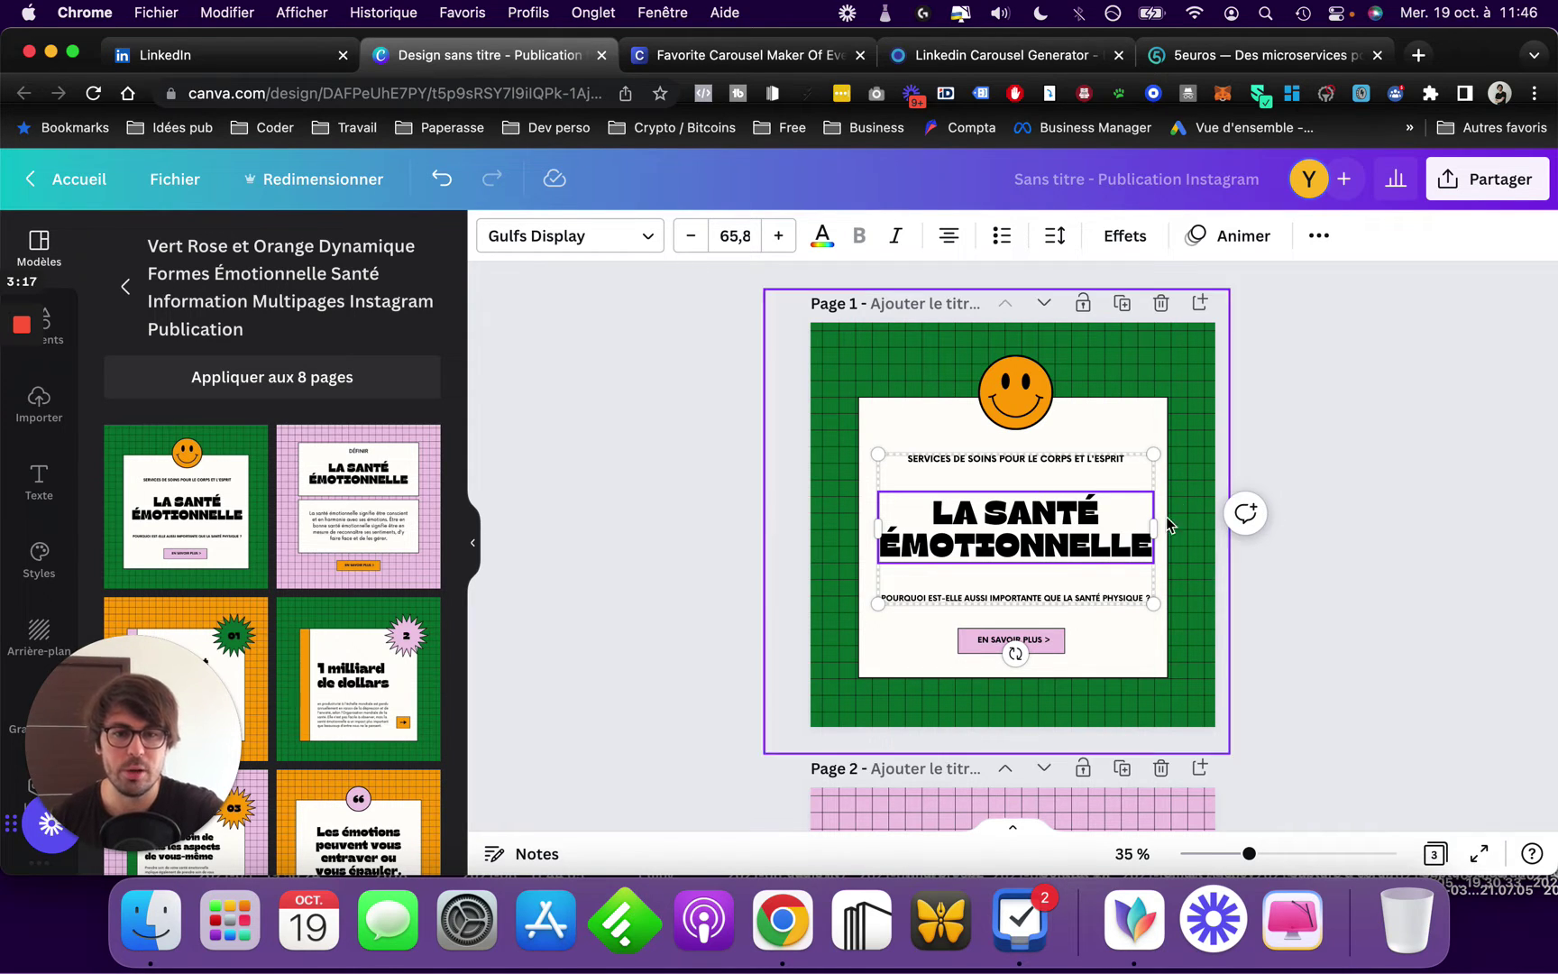
click(962, 492)
click(963, 491)
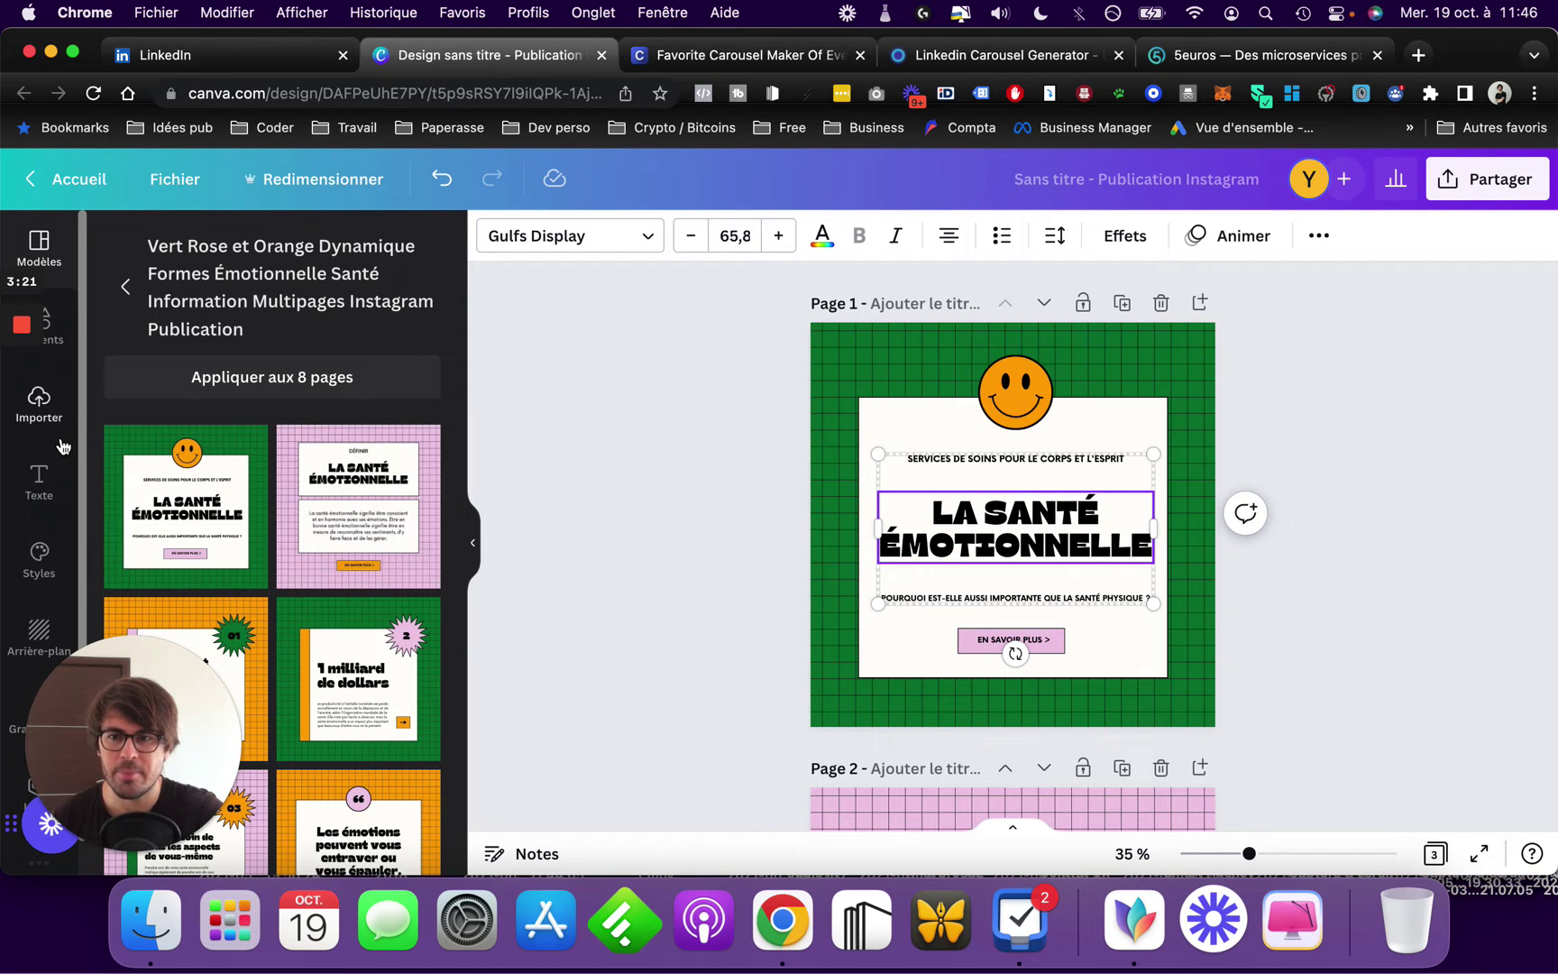
Step: Browse the Canva elements library, including recently used items, lines and shapes, and graphics
click(65, 350)
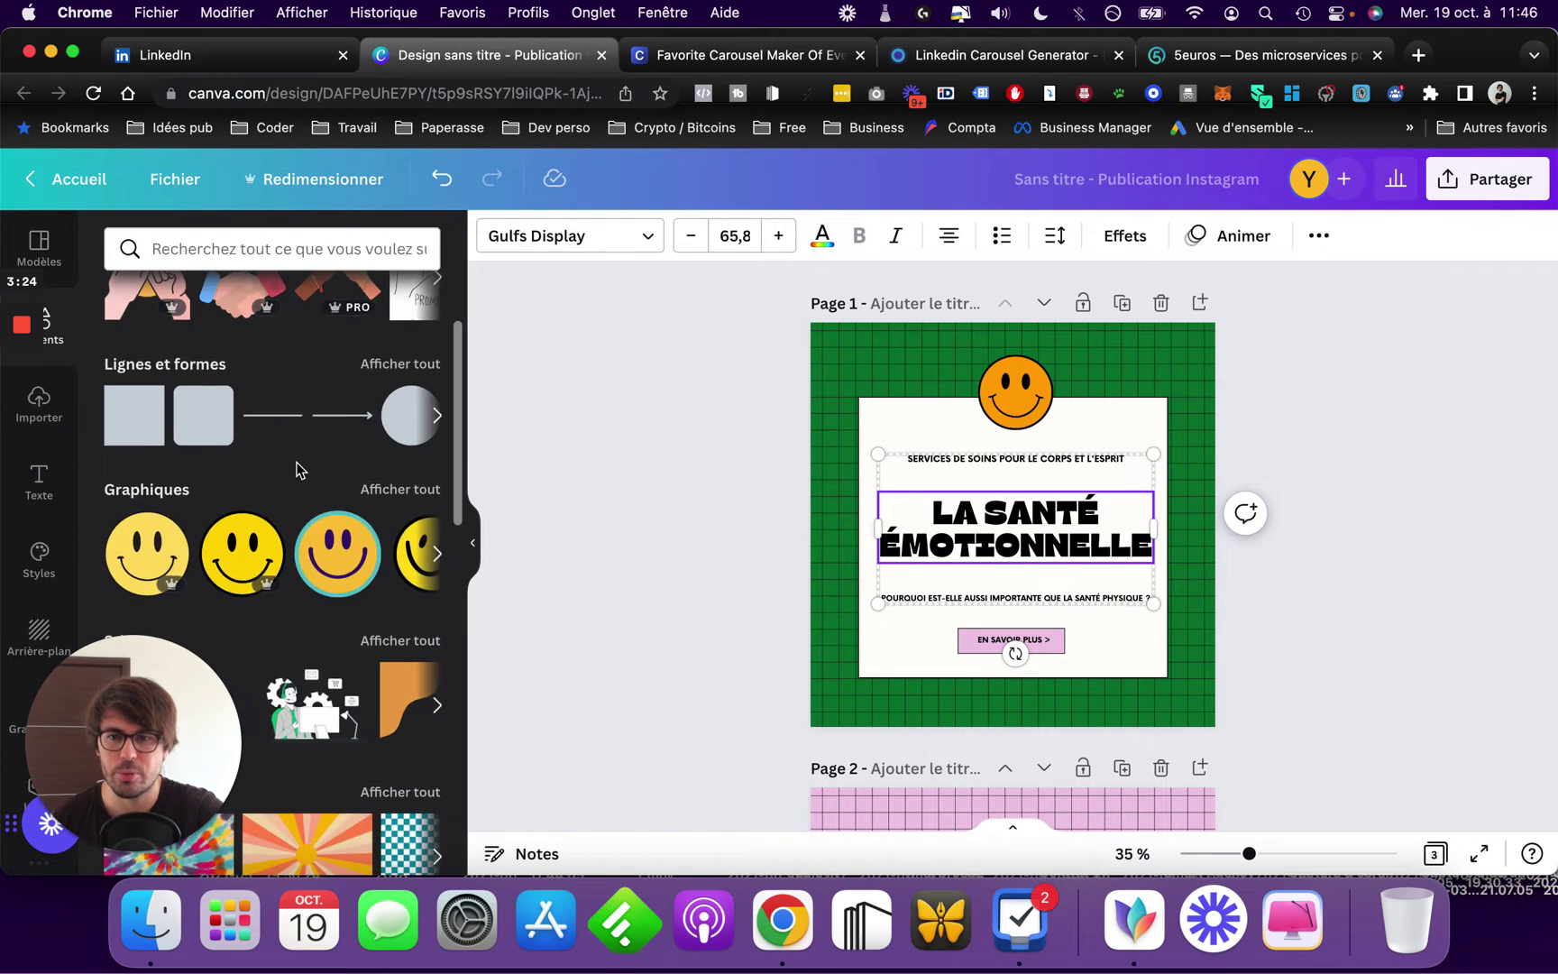
click(437, 426)
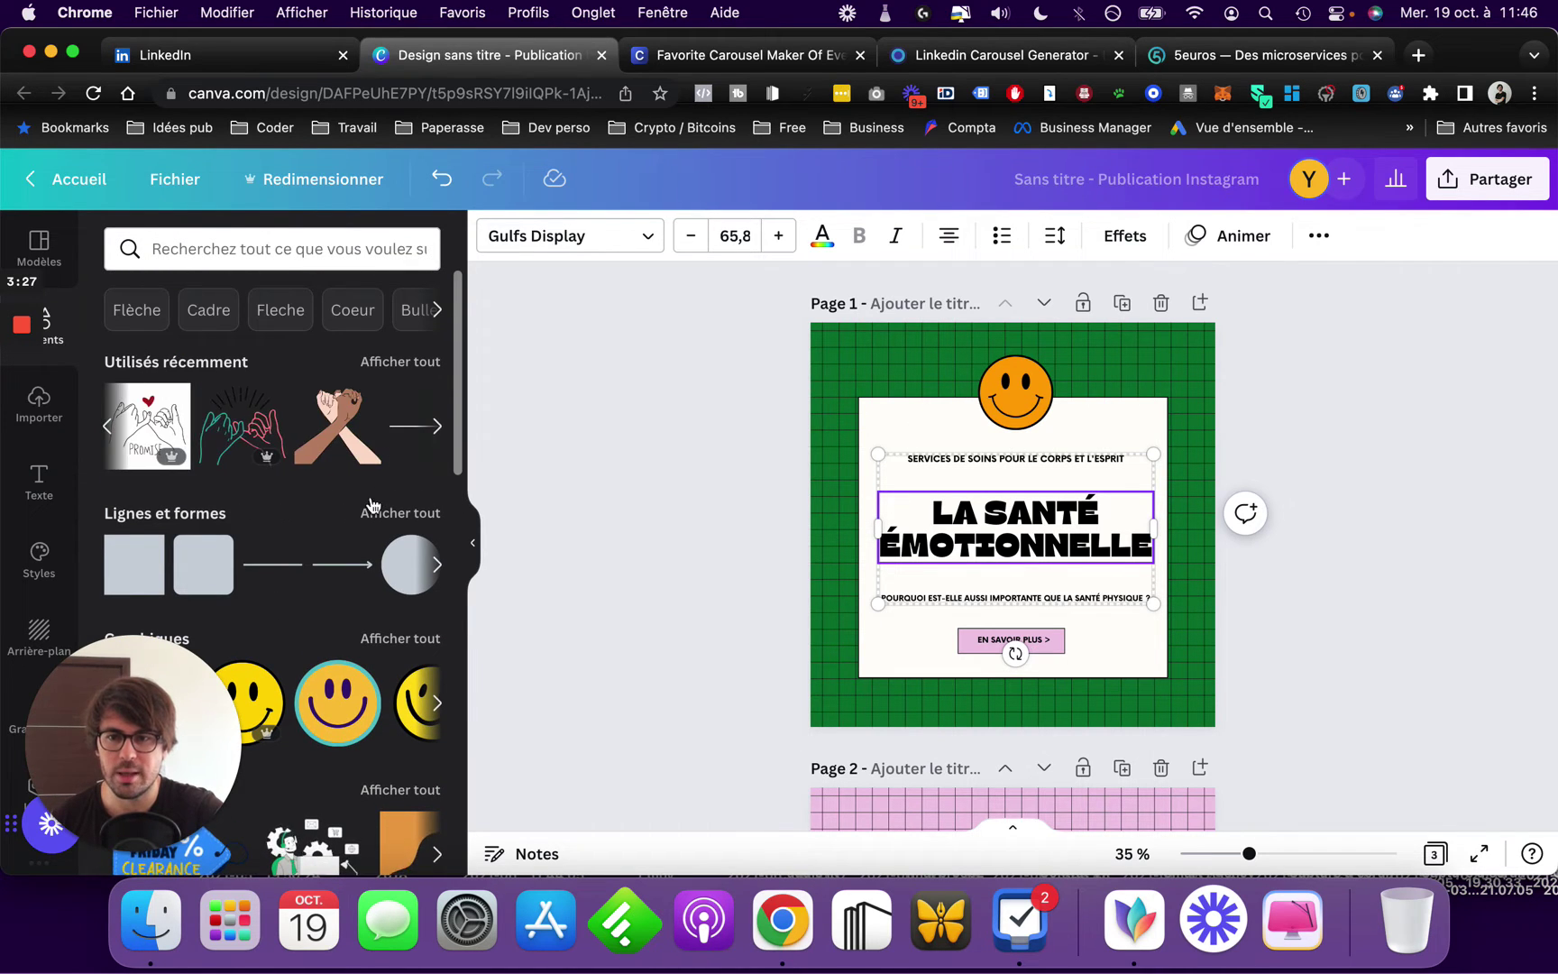
scroll(351, 487, down, 15)
scroll(318, 464, up, 15)
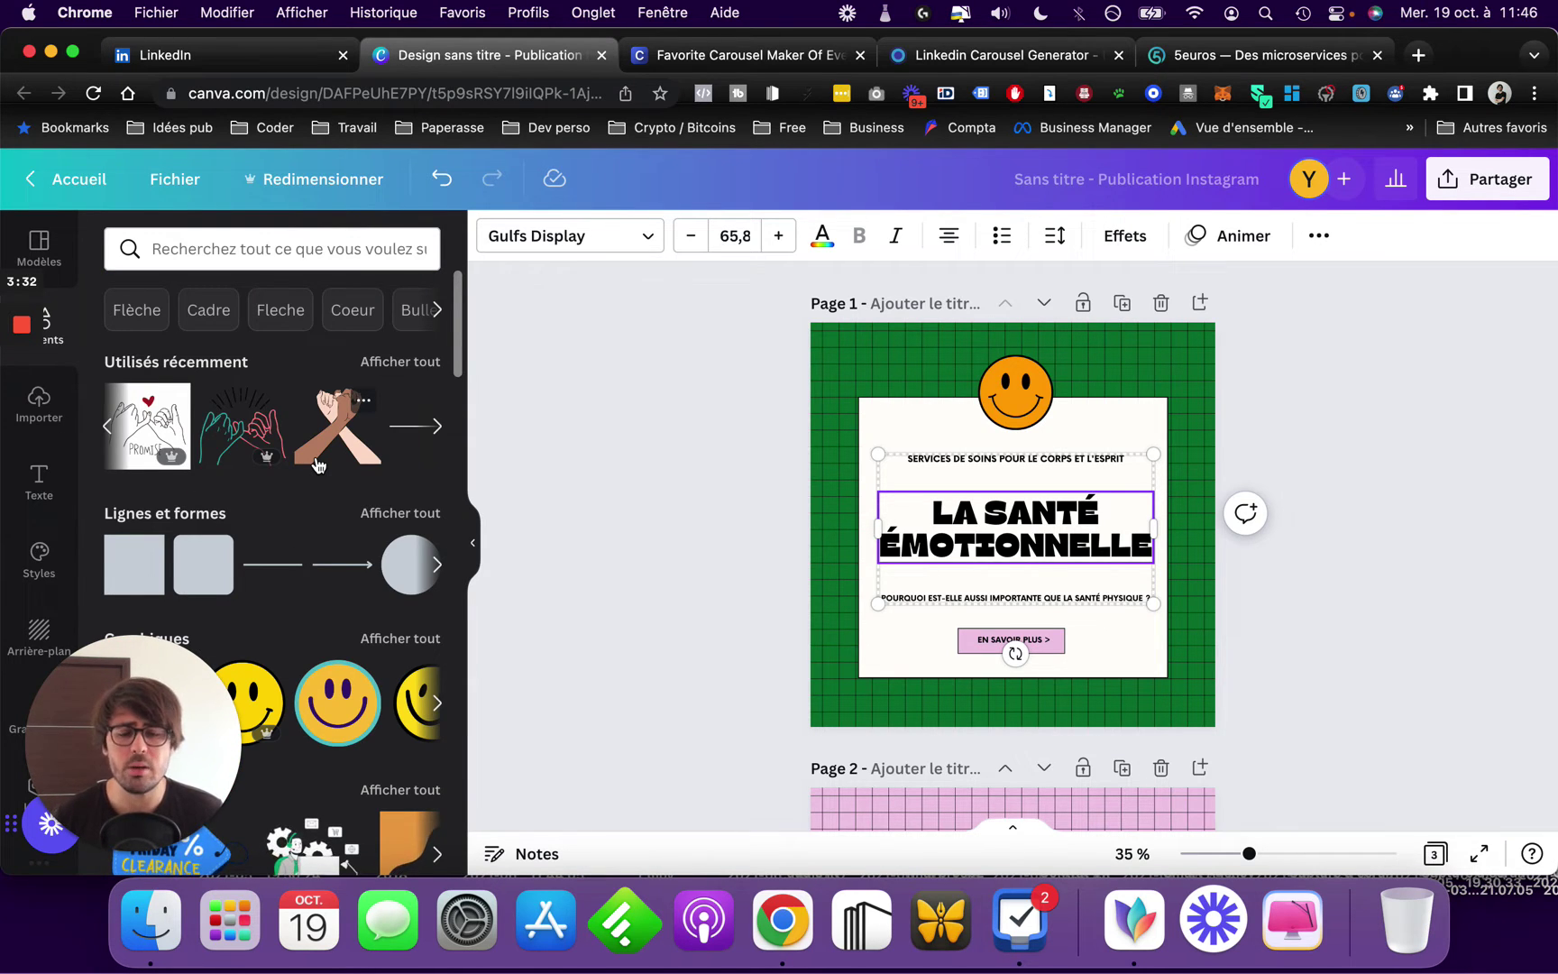
scroll(636, 581, down, 10)
scroll(637, 581, up, 10)
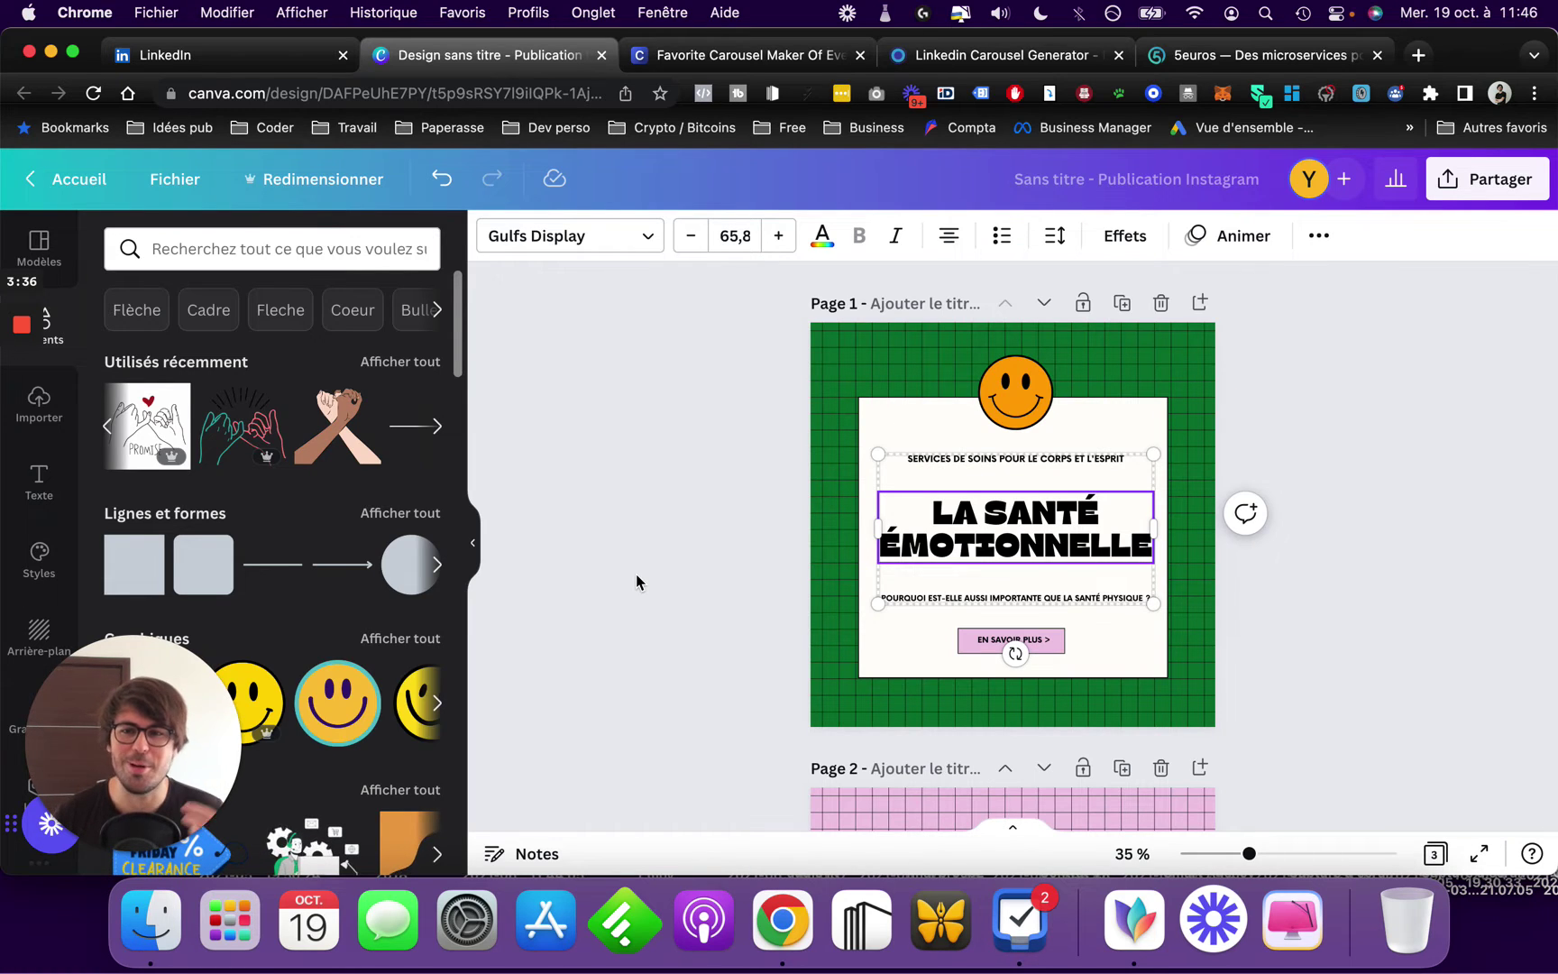
Step: Recolour the black grid lines over page 2's pink background with the green document colour
scroll(1216, 540, down, 5)
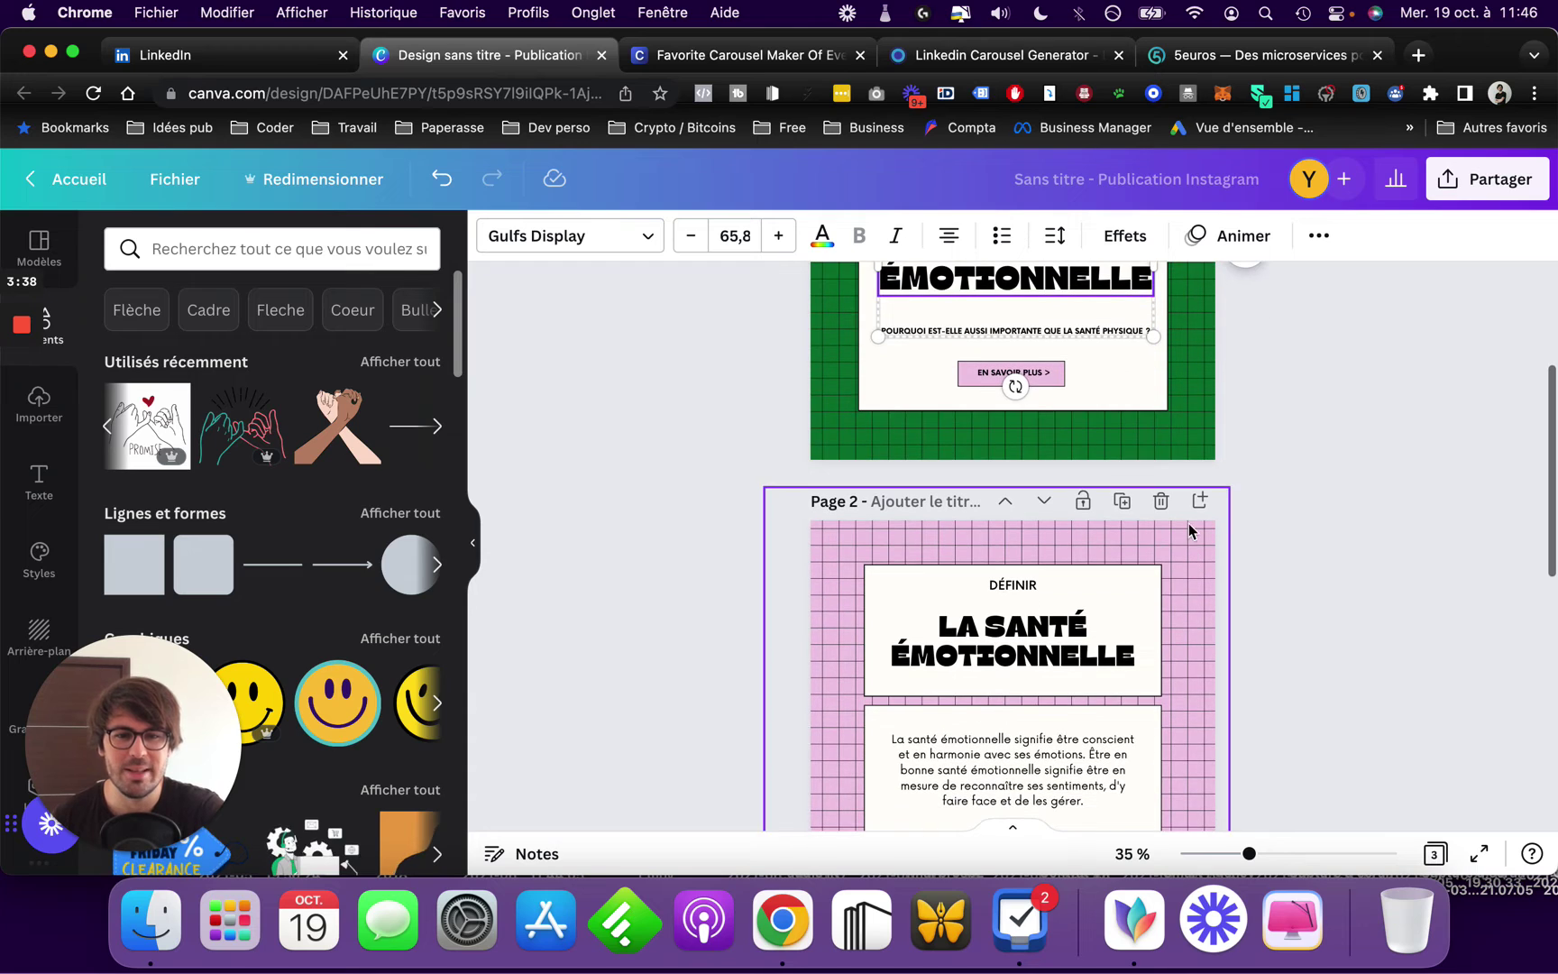
click(1193, 530)
click(493, 235)
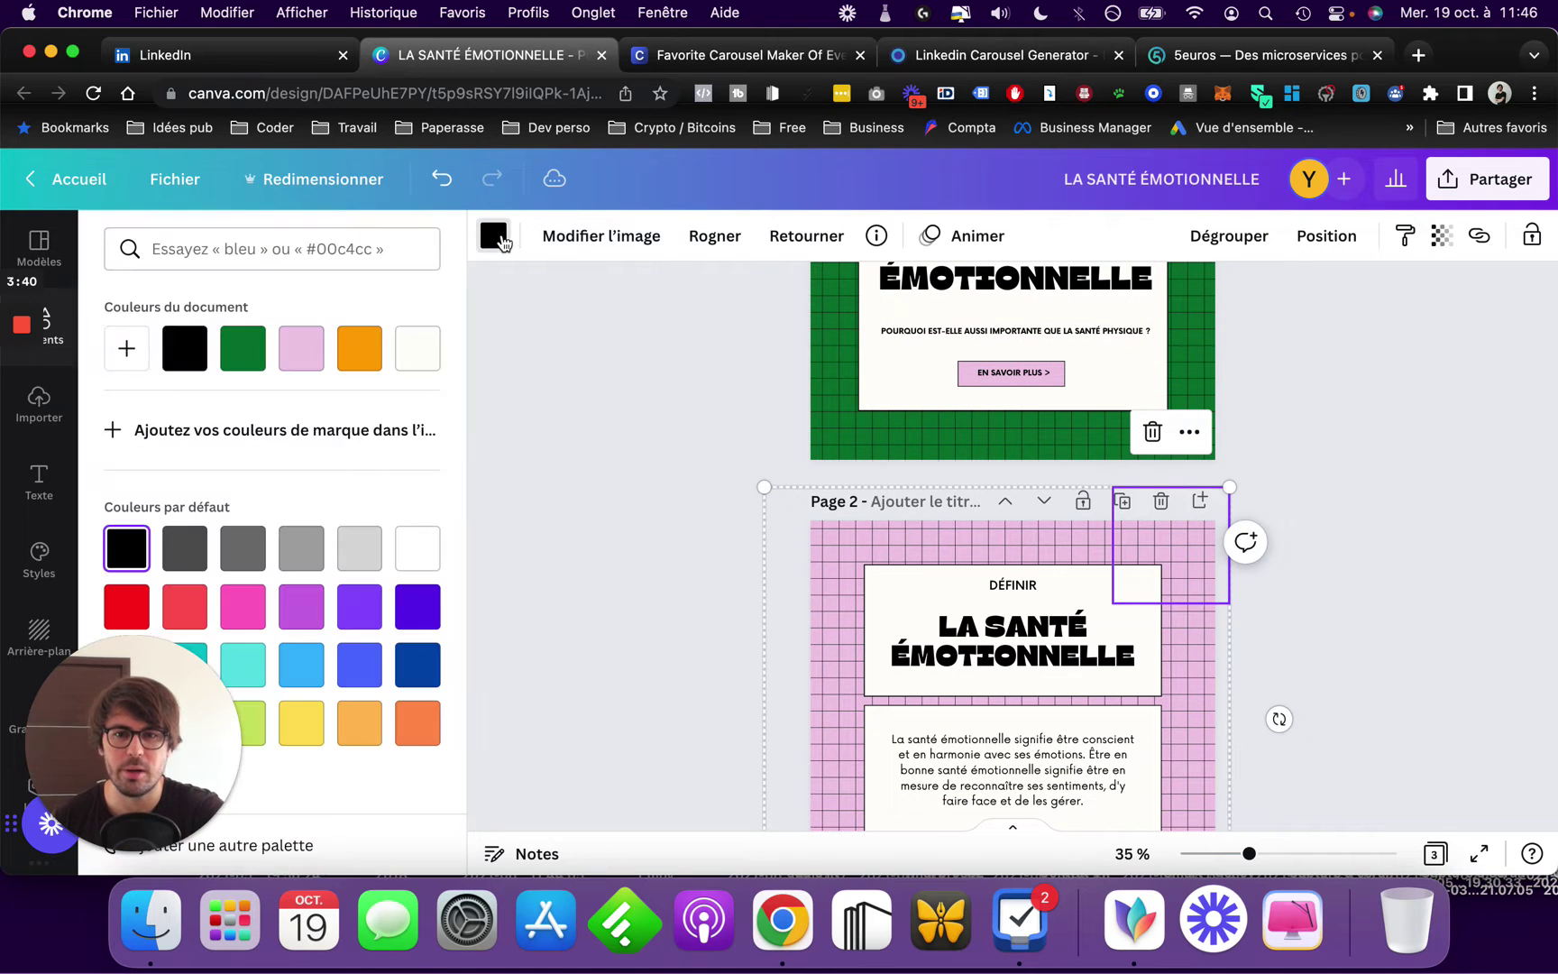
click(308, 352)
click(359, 350)
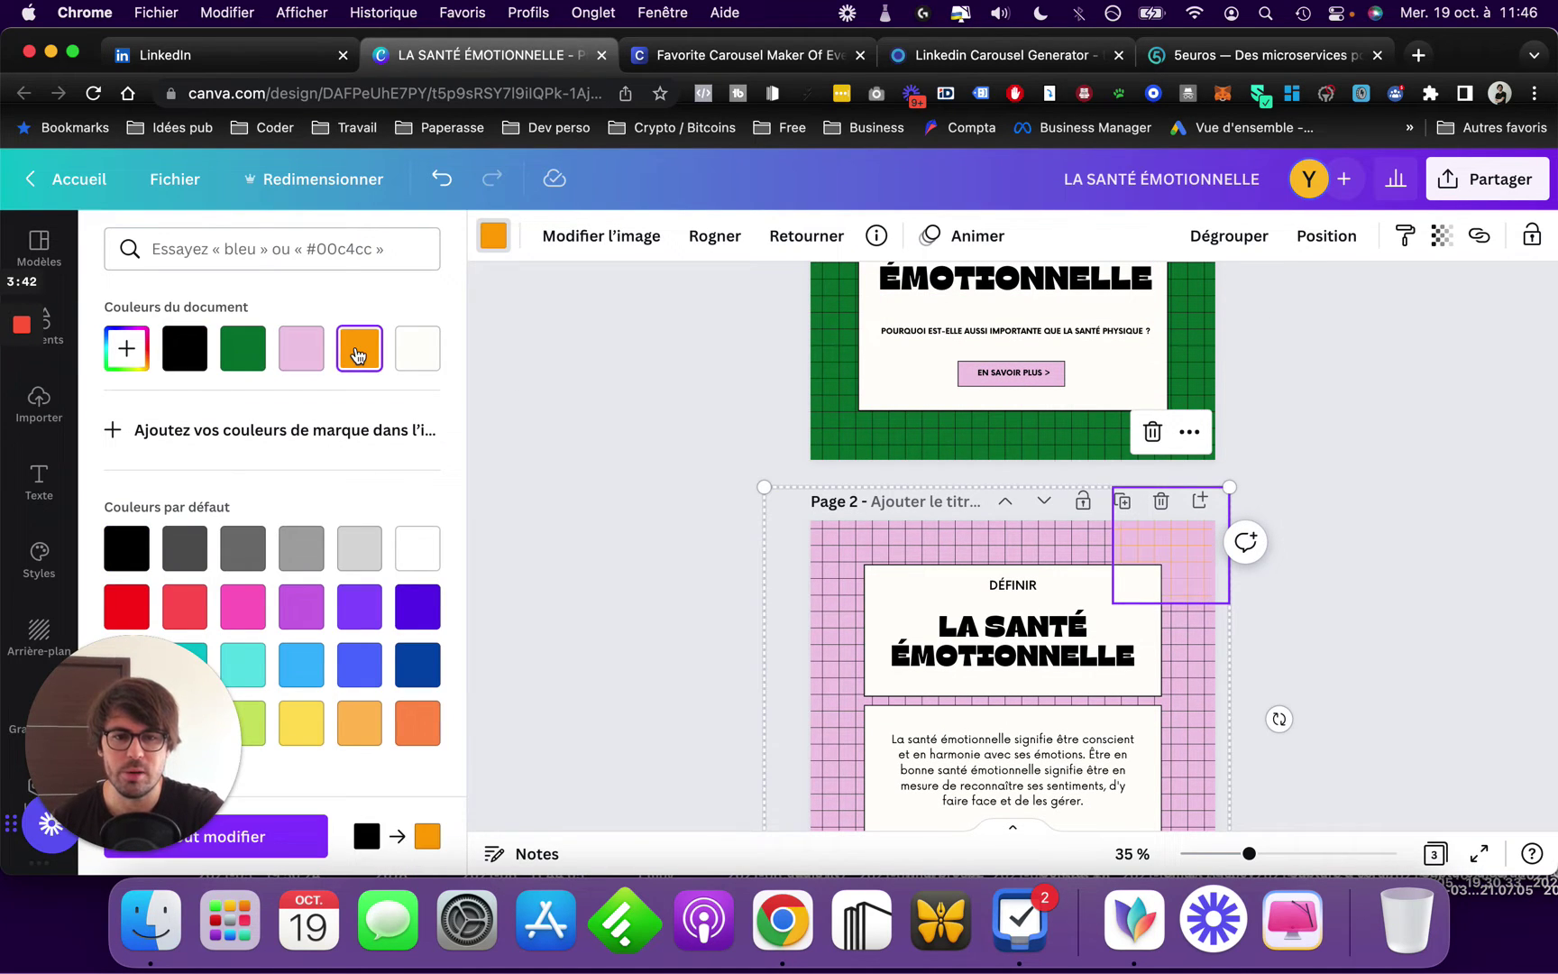
click(241, 358)
click(636, 623)
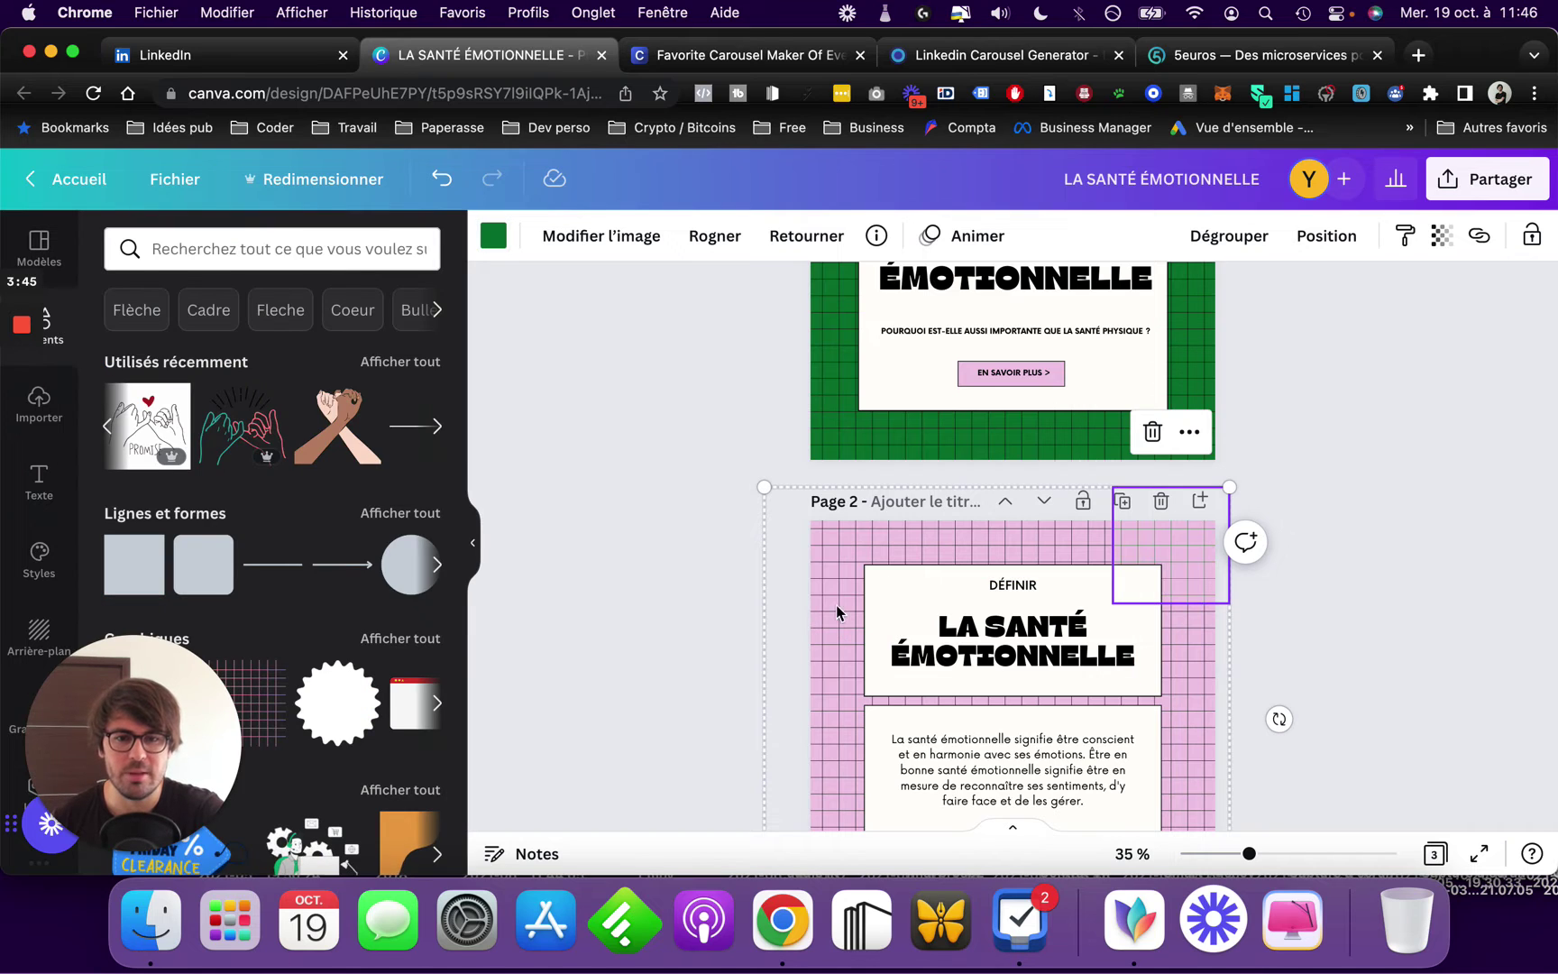
Step: Add an unfilled fourth page after page 3 and look back over the design's pages
scroll(884, 649, down, 5)
scroll(921, 665, down, 3)
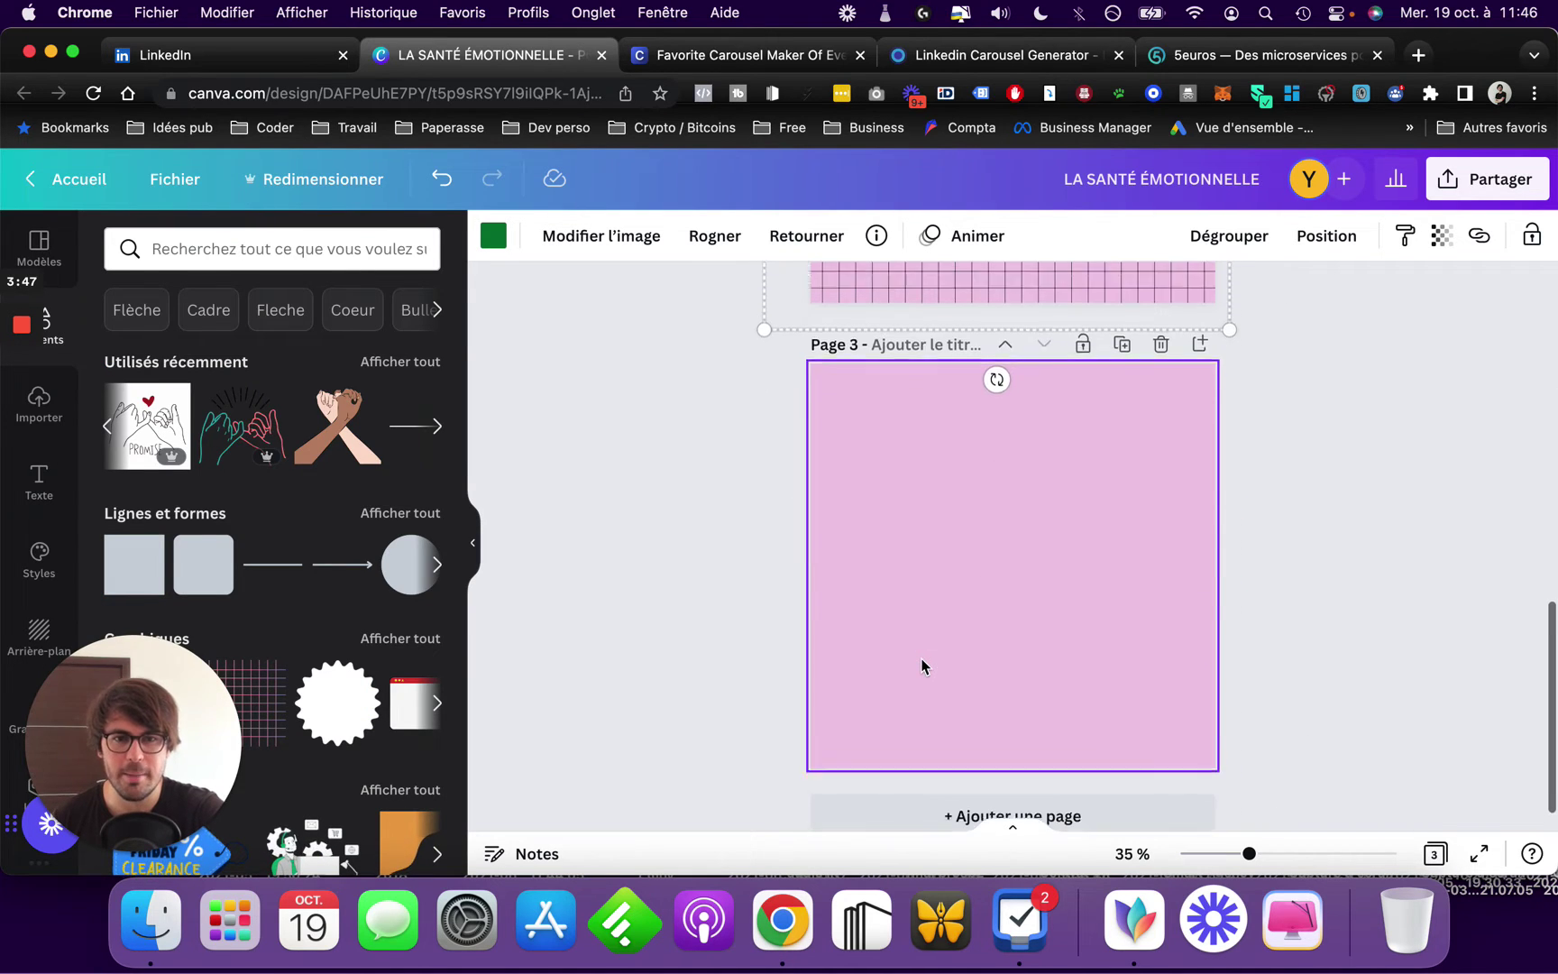
scroll(922, 665, up, 10)
scroll(921, 665, down, 10)
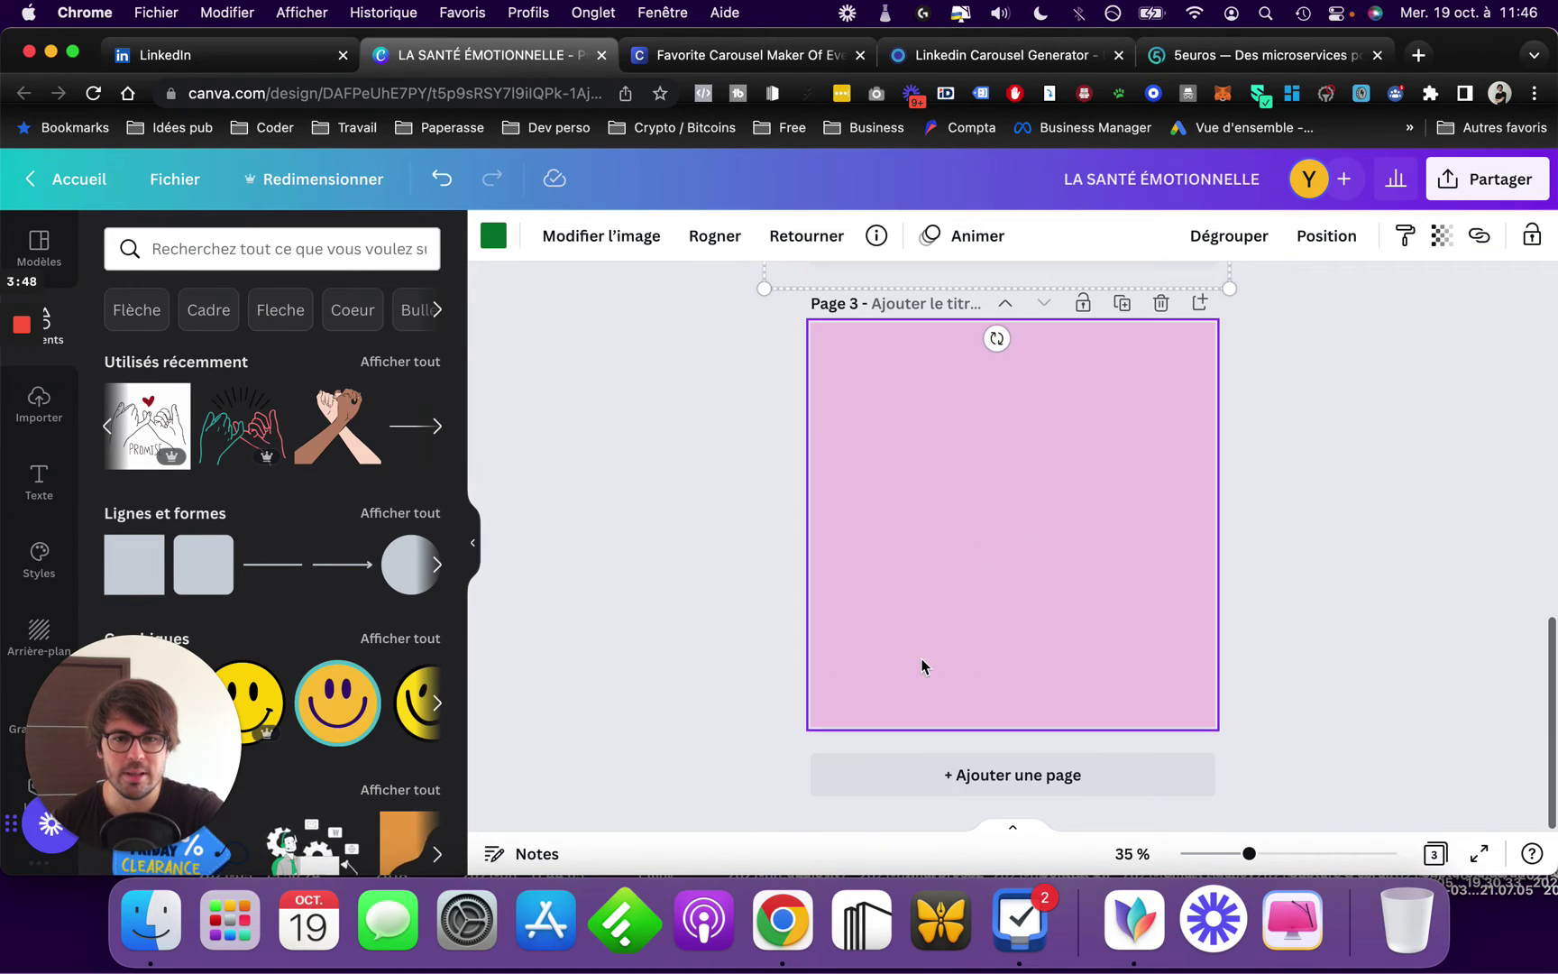
click(909, 776)
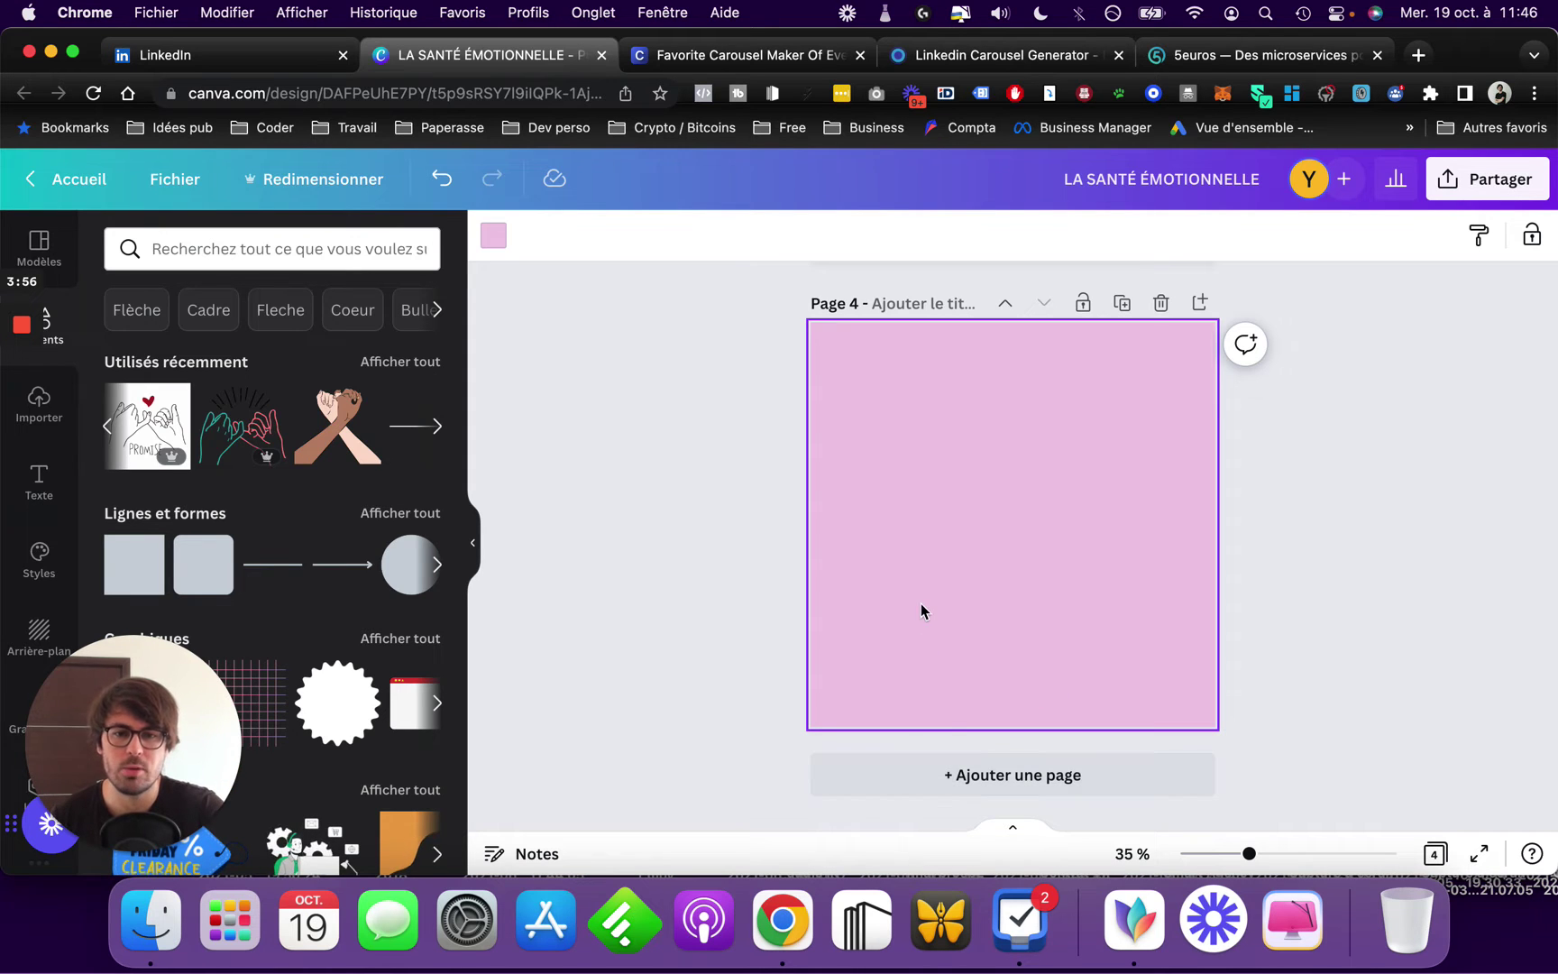
scroll(703, 456, up, 15)
scroll(704, 456, down, 15)
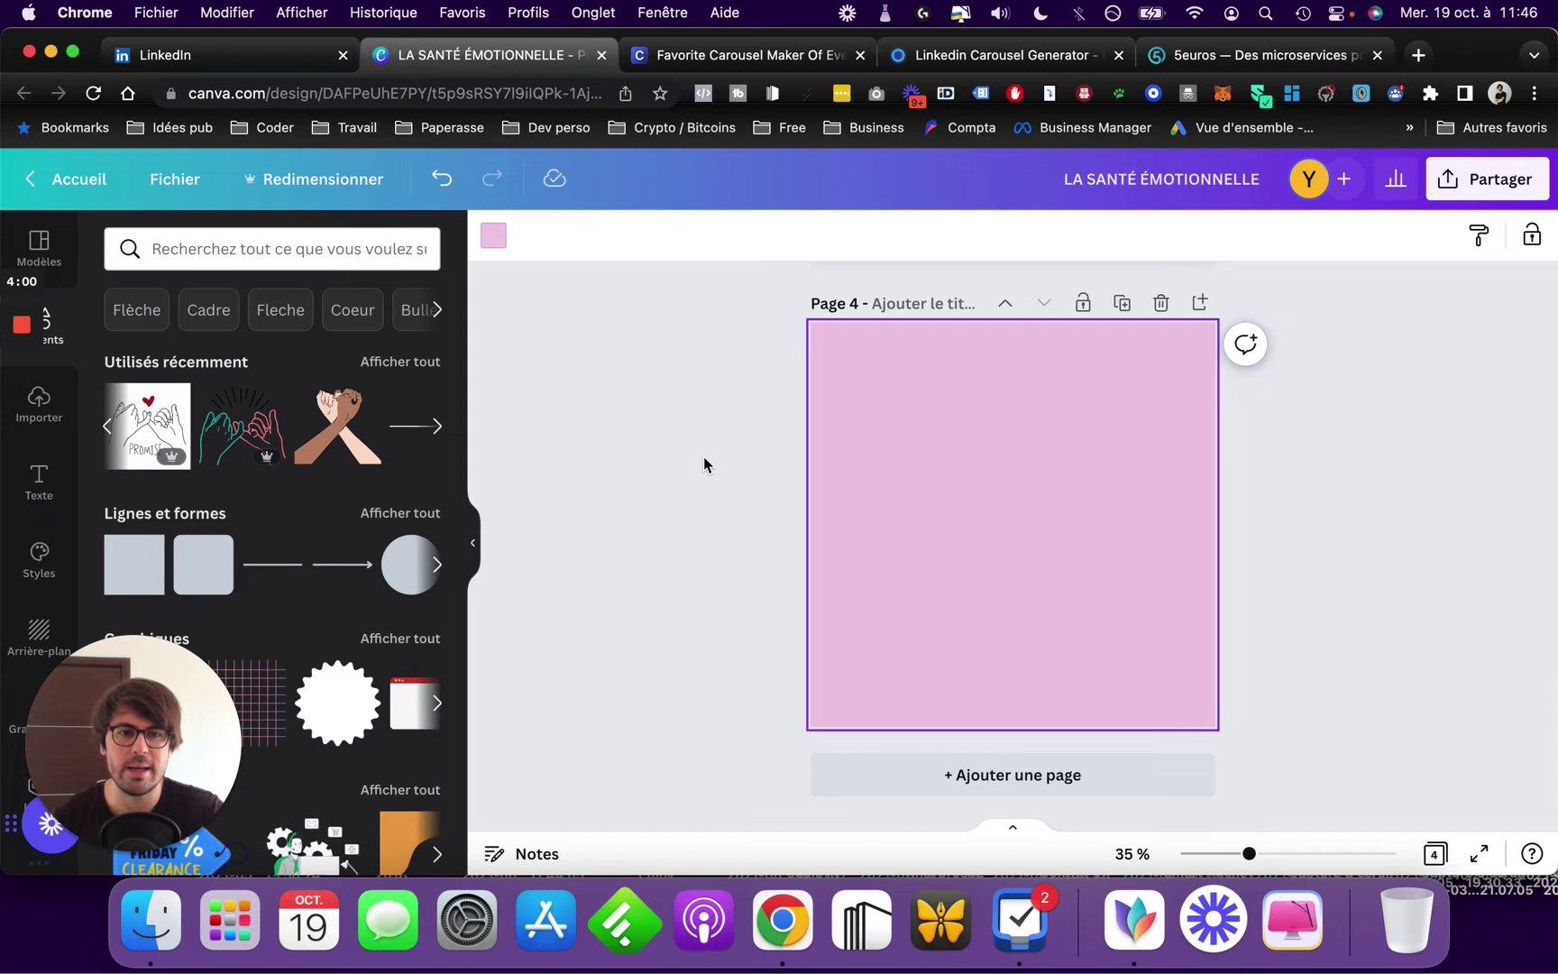
Step: Download all pages (1–4) of the design as a standard PDF
click(1478, 184)
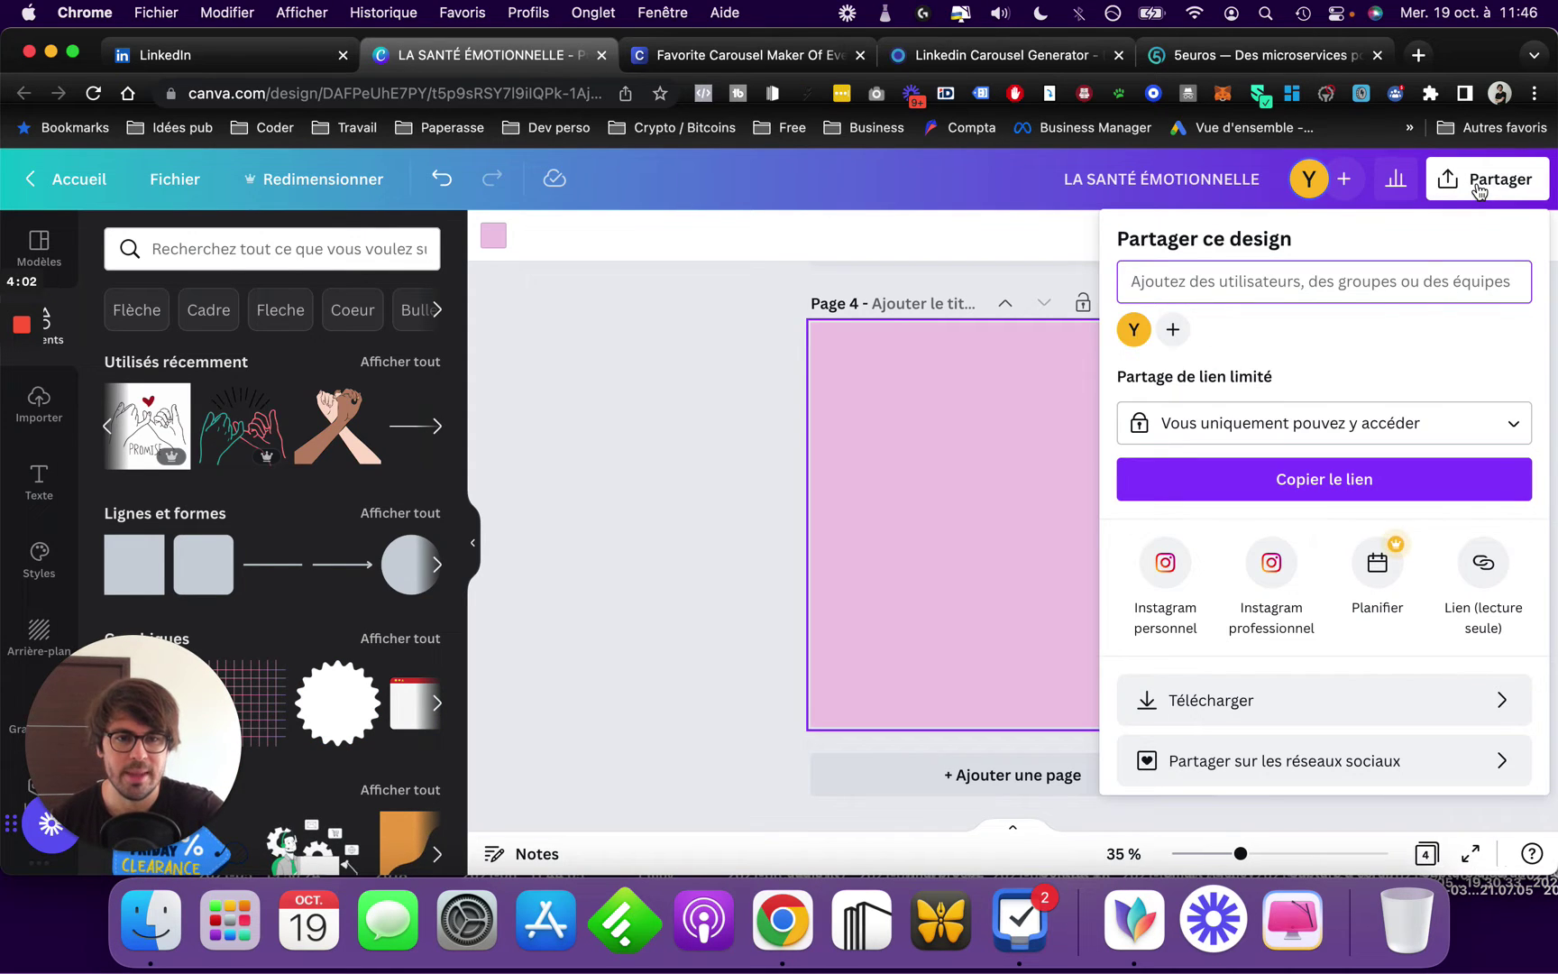
click(1208, 706)
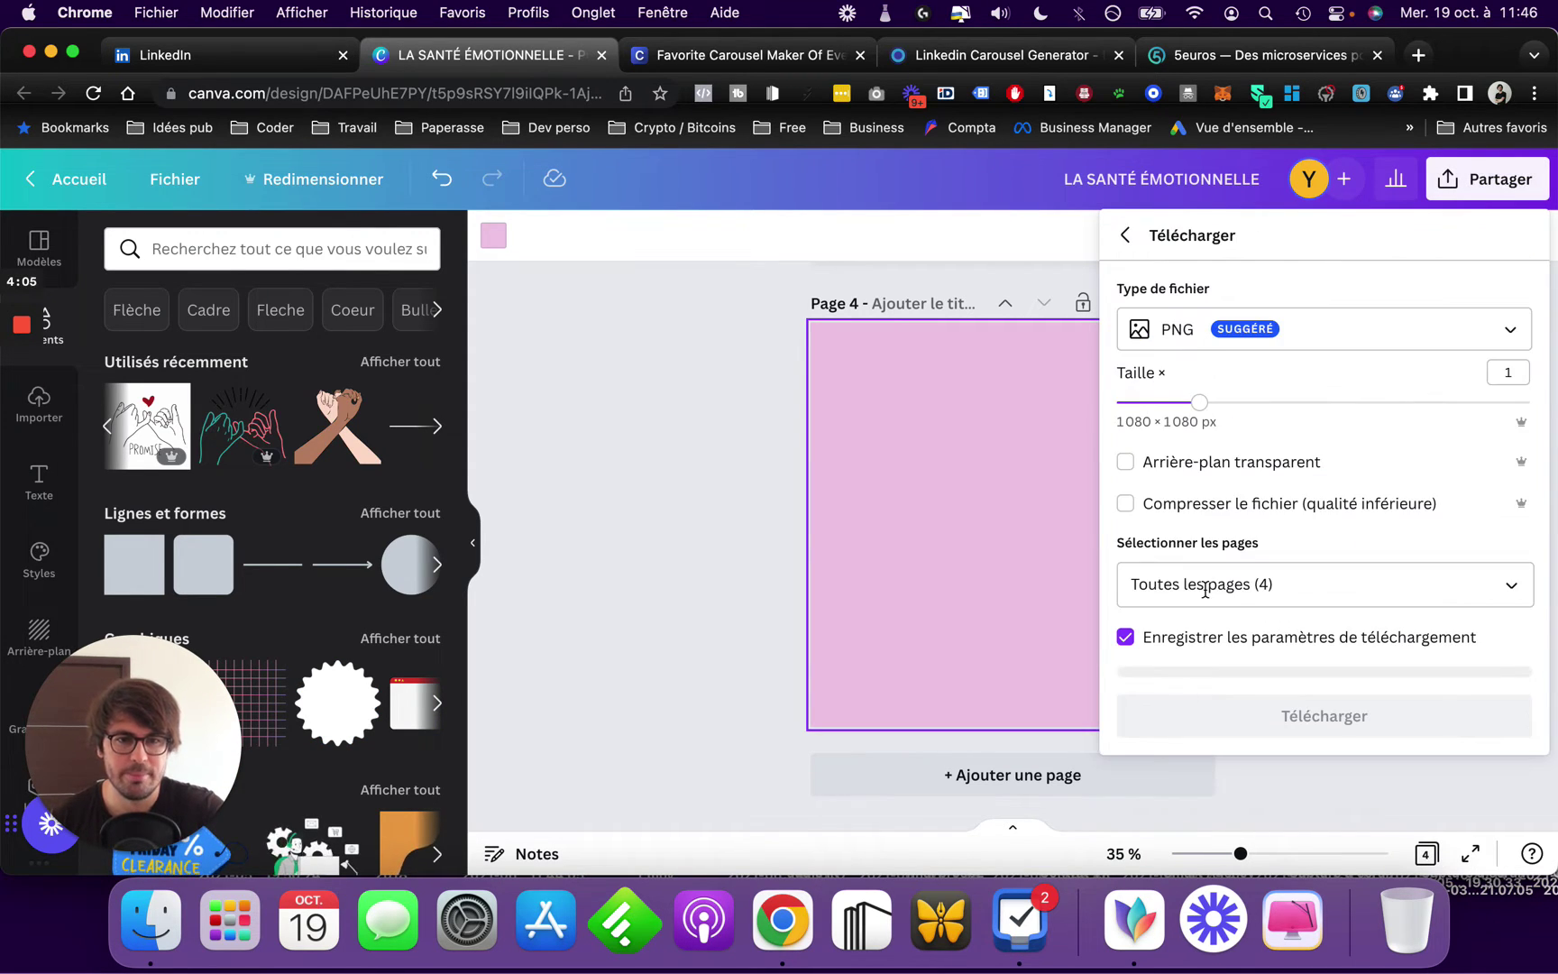
click(1323, 330)
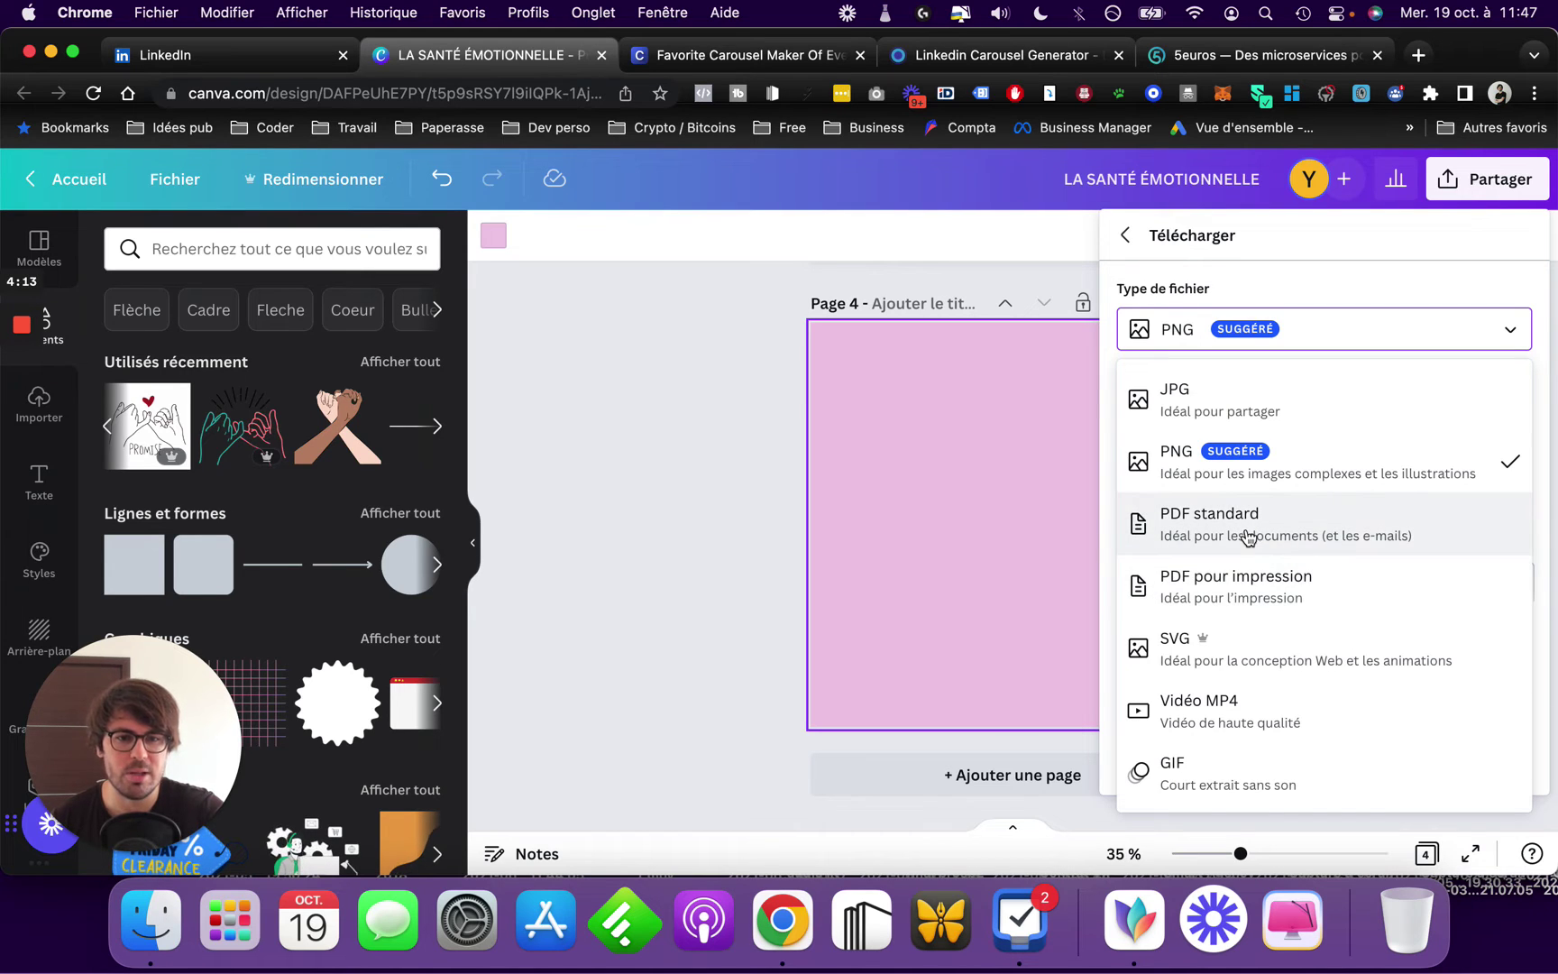
click(1222, 541)
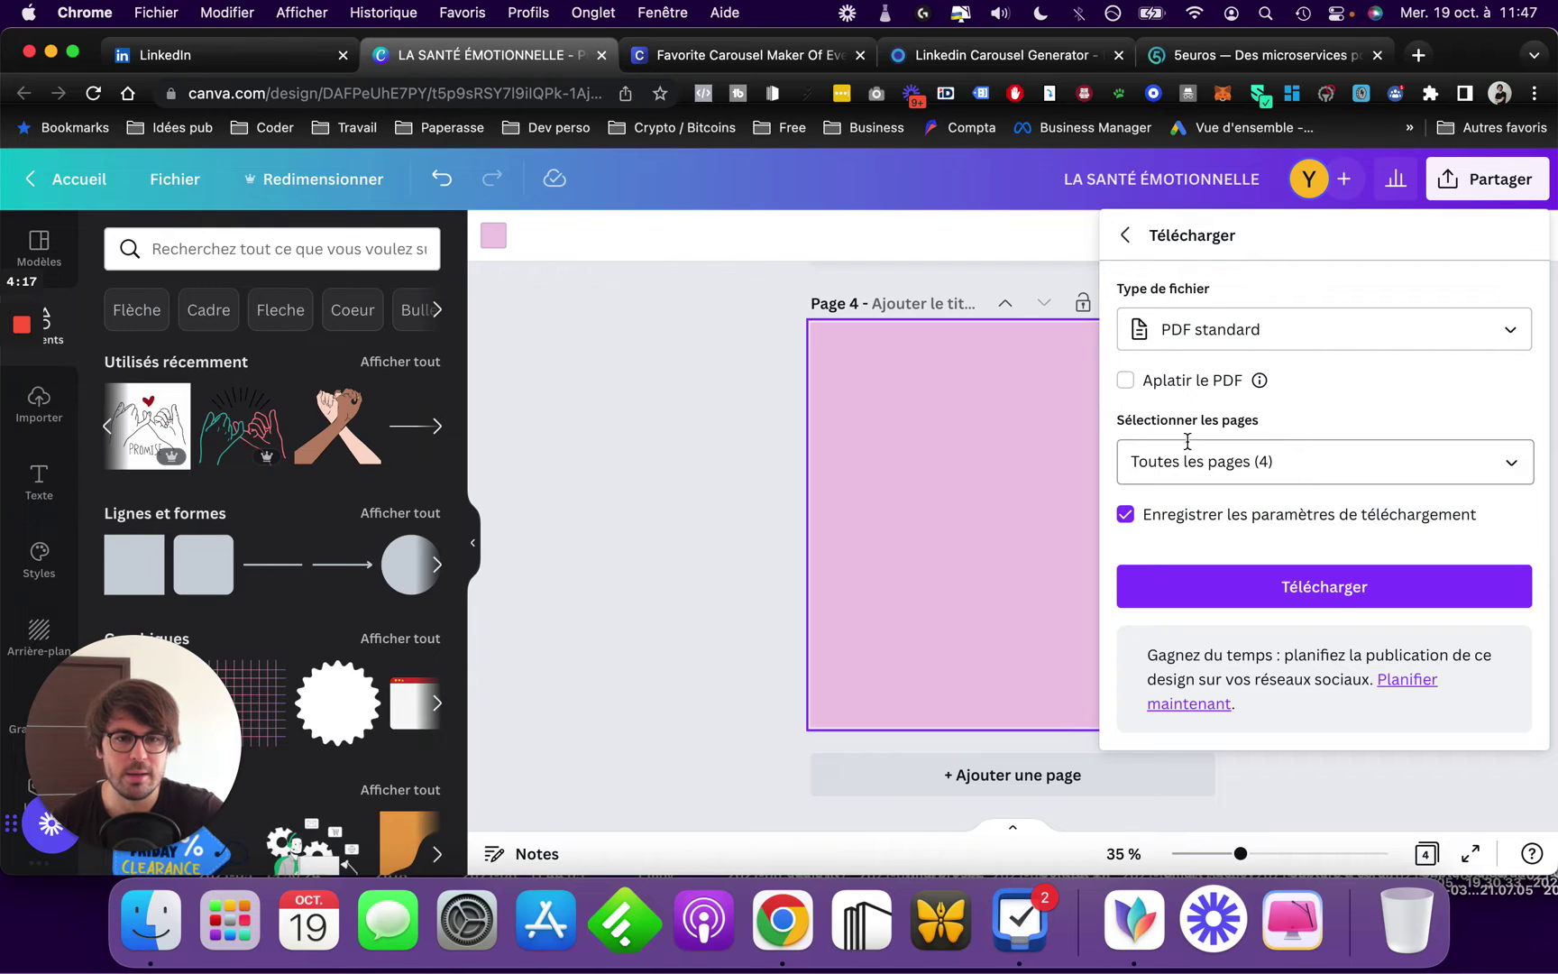
click(1275, 457)
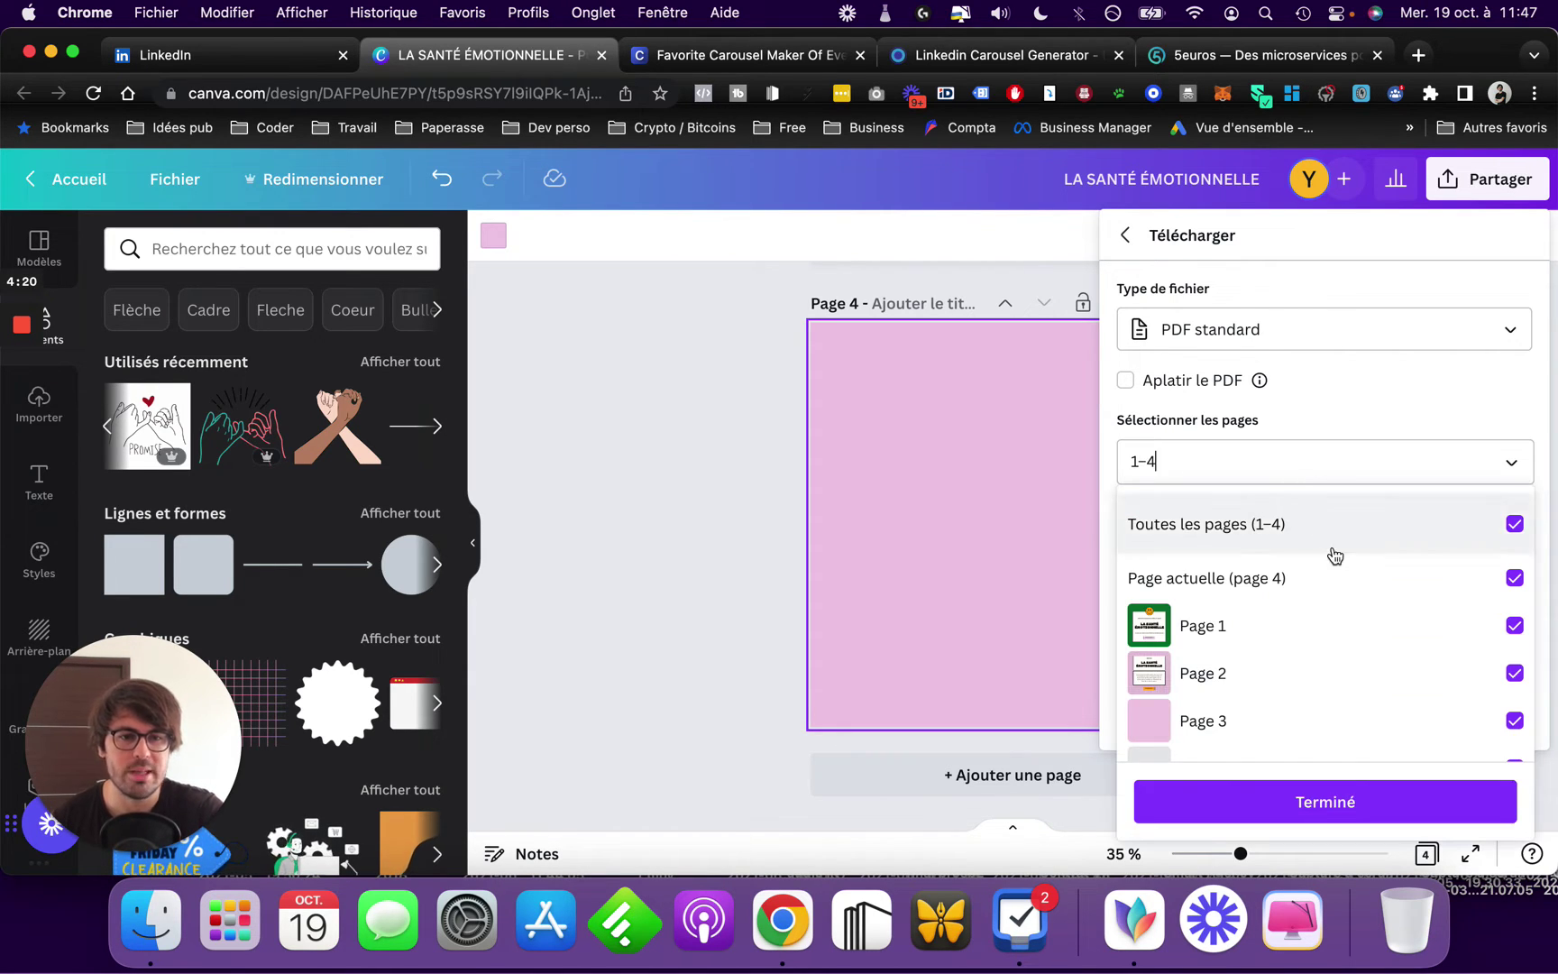
scroll(1387, 647, down, 1)
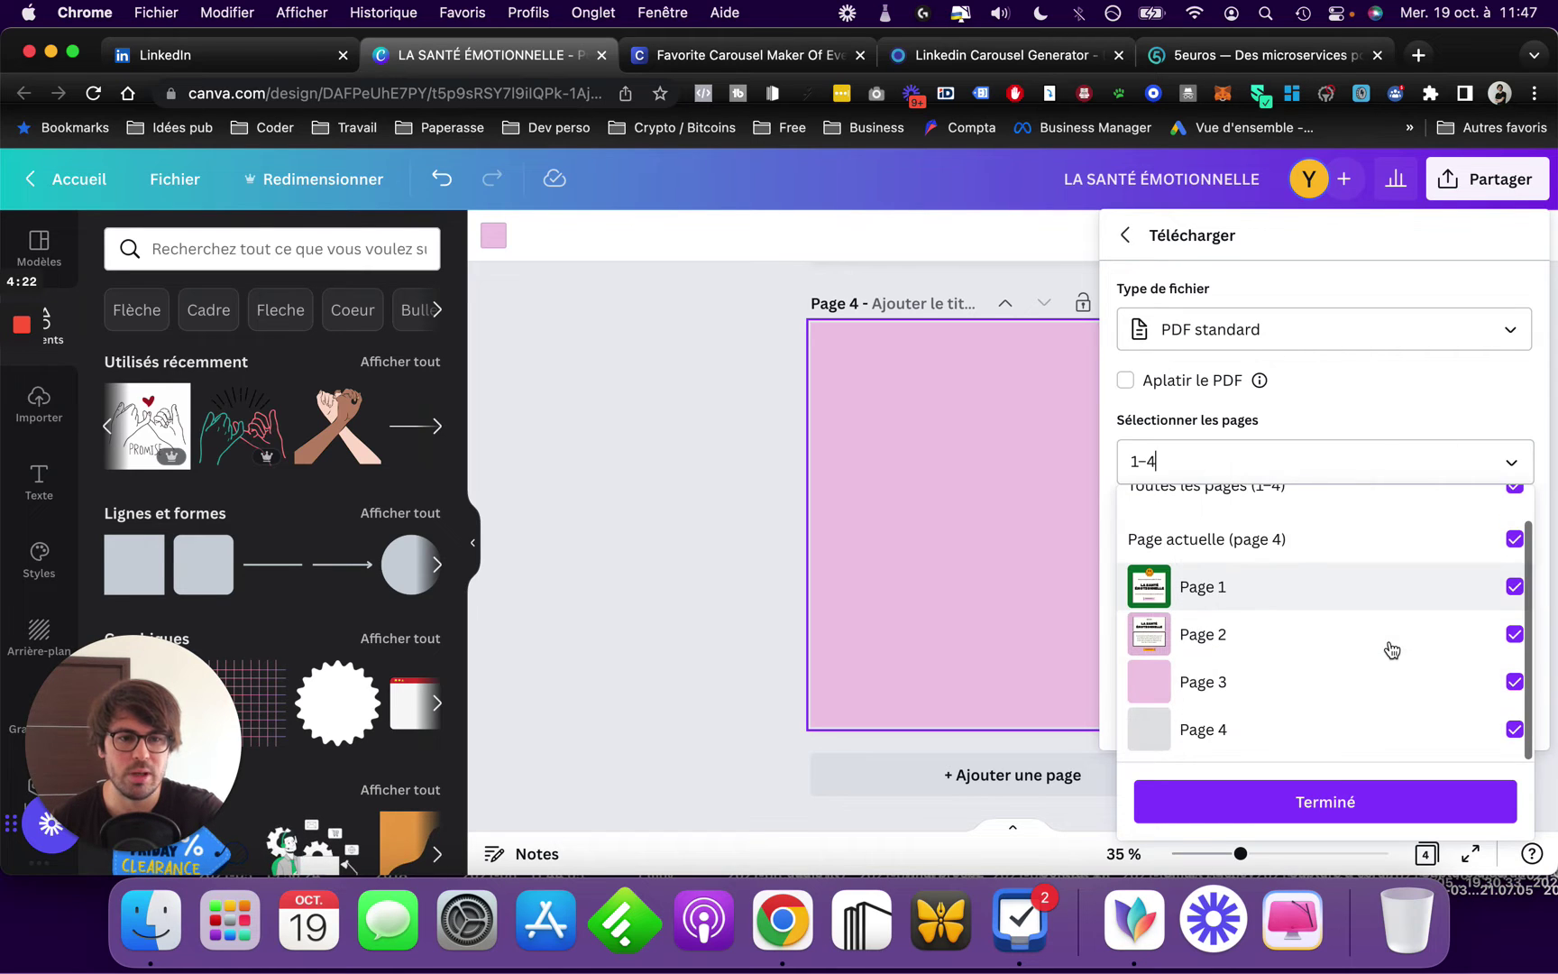
scroll(1387, 646, up, 1)
click(1342, 795)
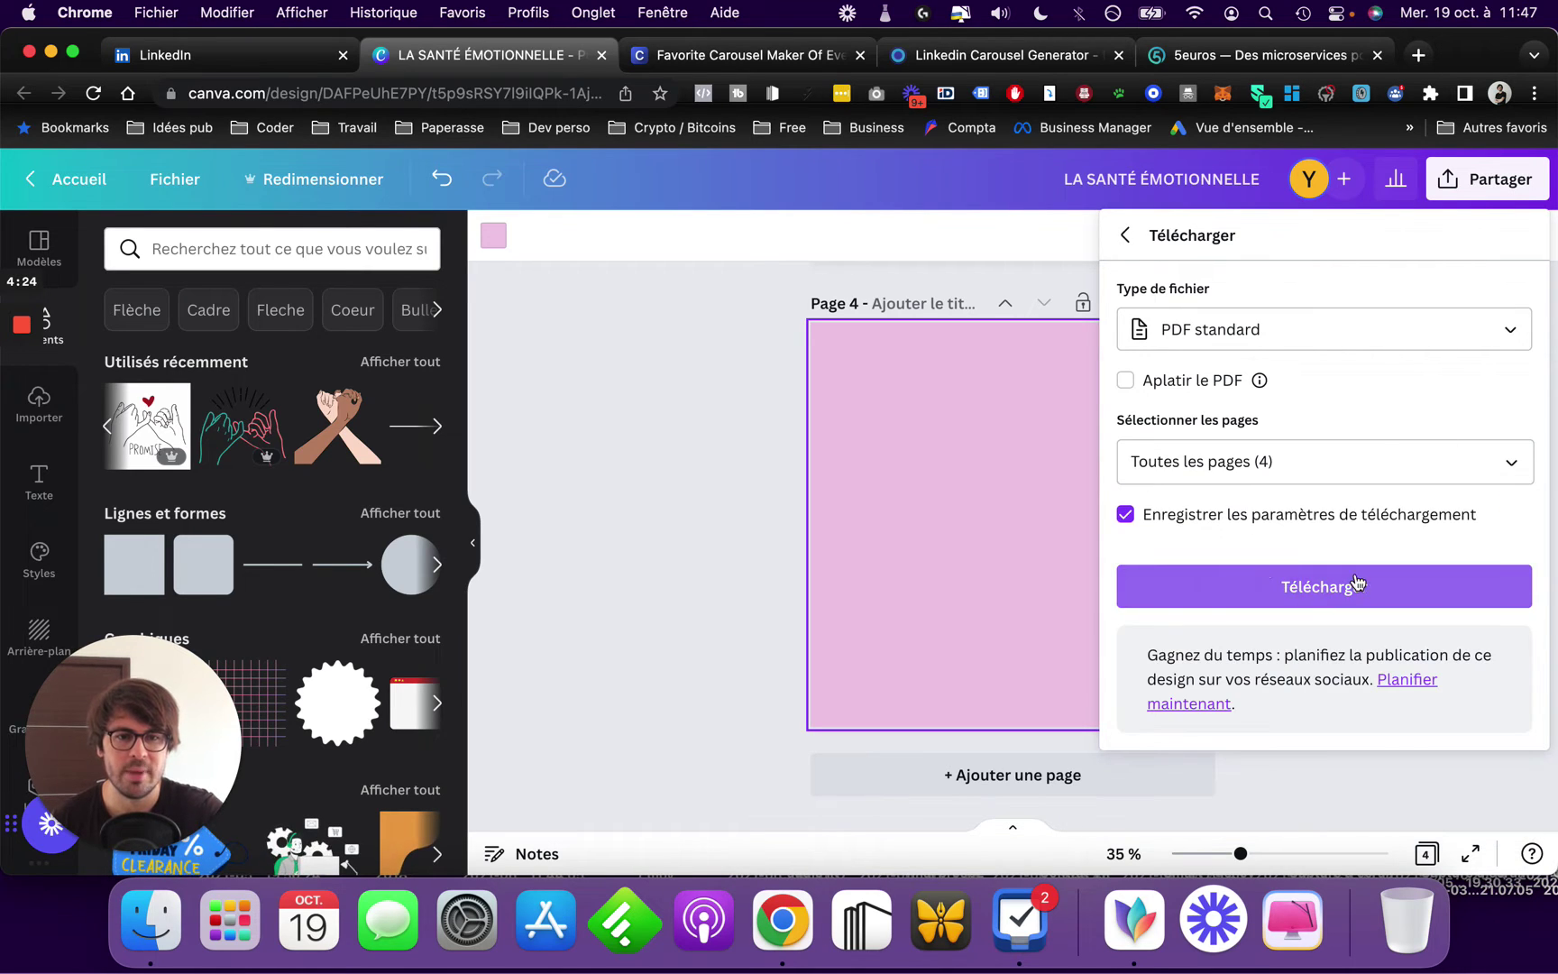
click(1302, 598)
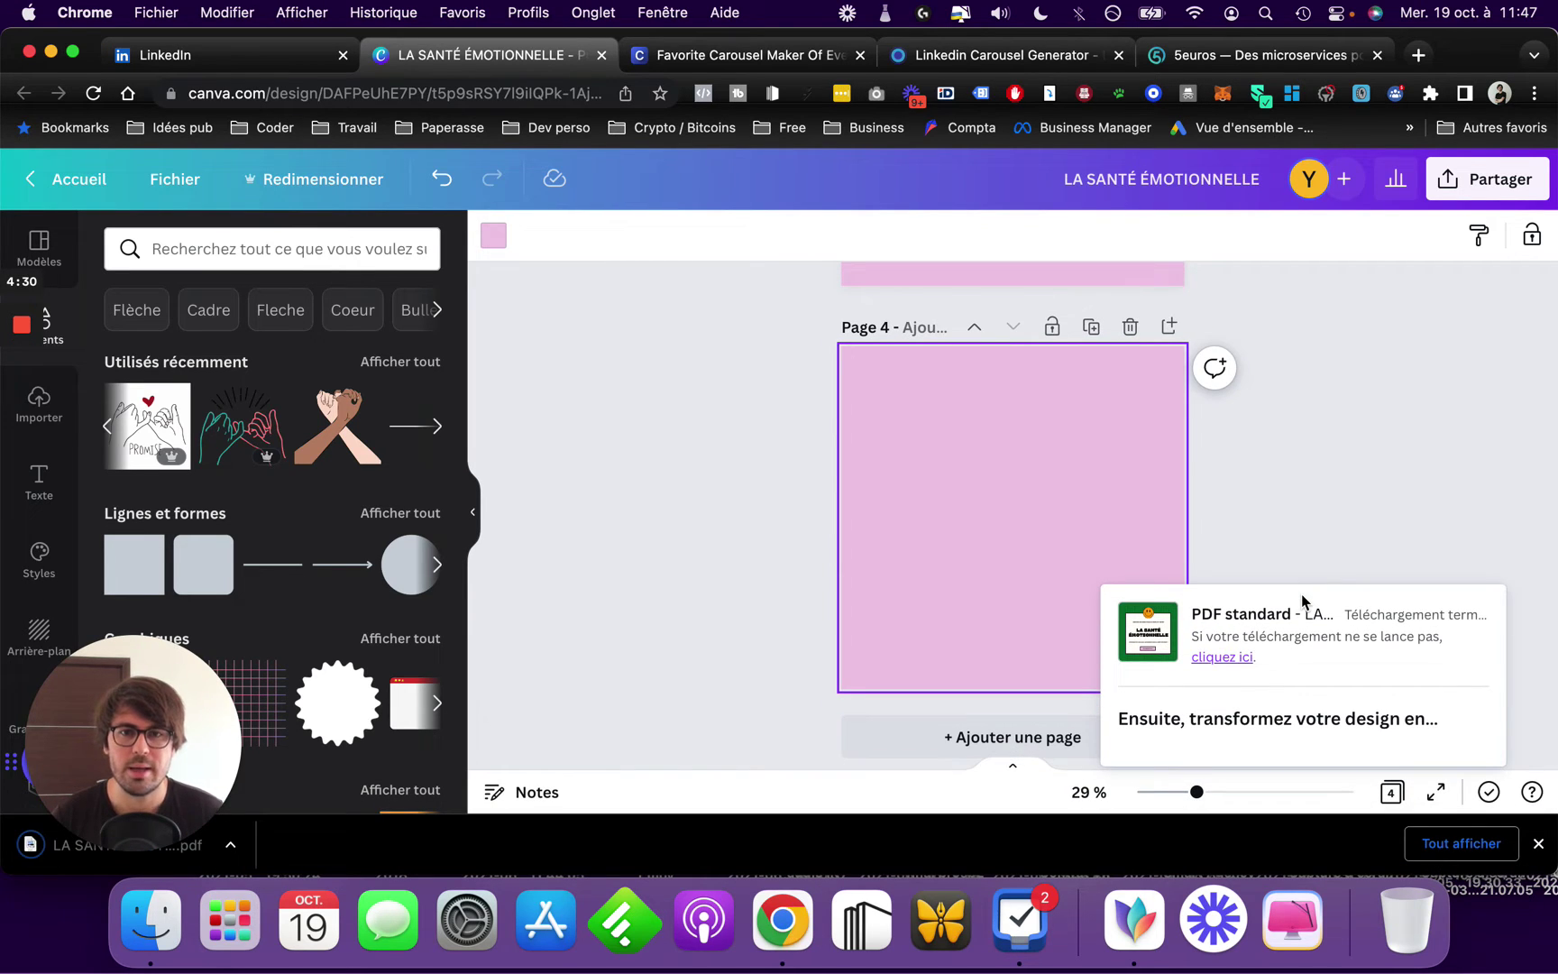
Step: Switch to LinkedIn's home feed, examine the document-sharing option in a new post, and close the post without adding a file
click(247, 65)
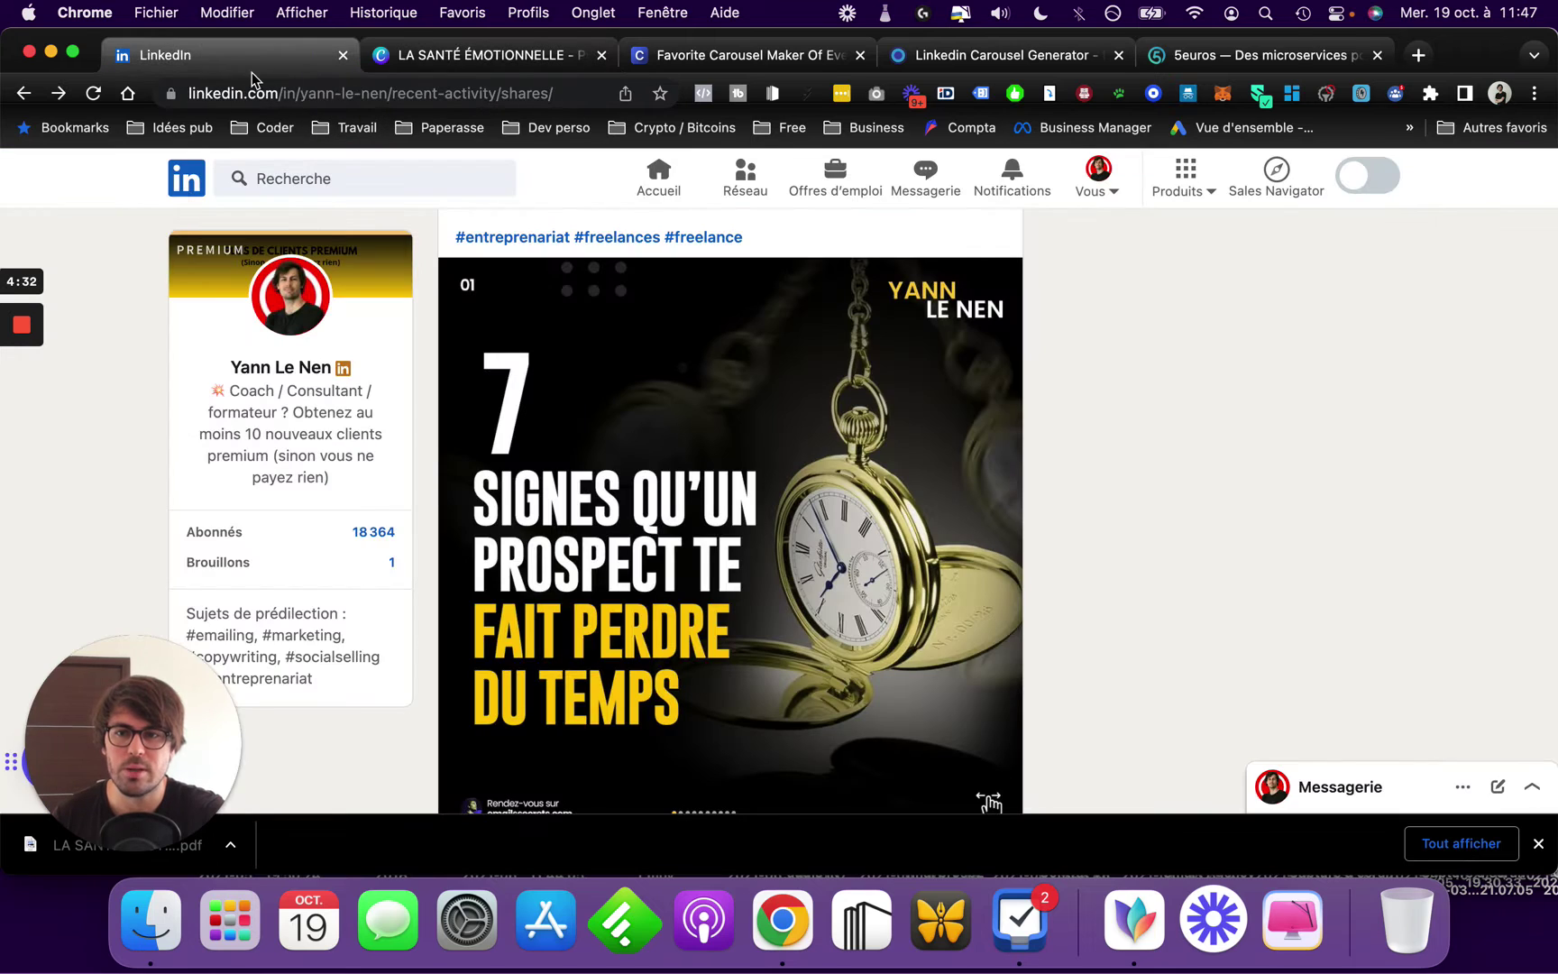
click(182, 199)
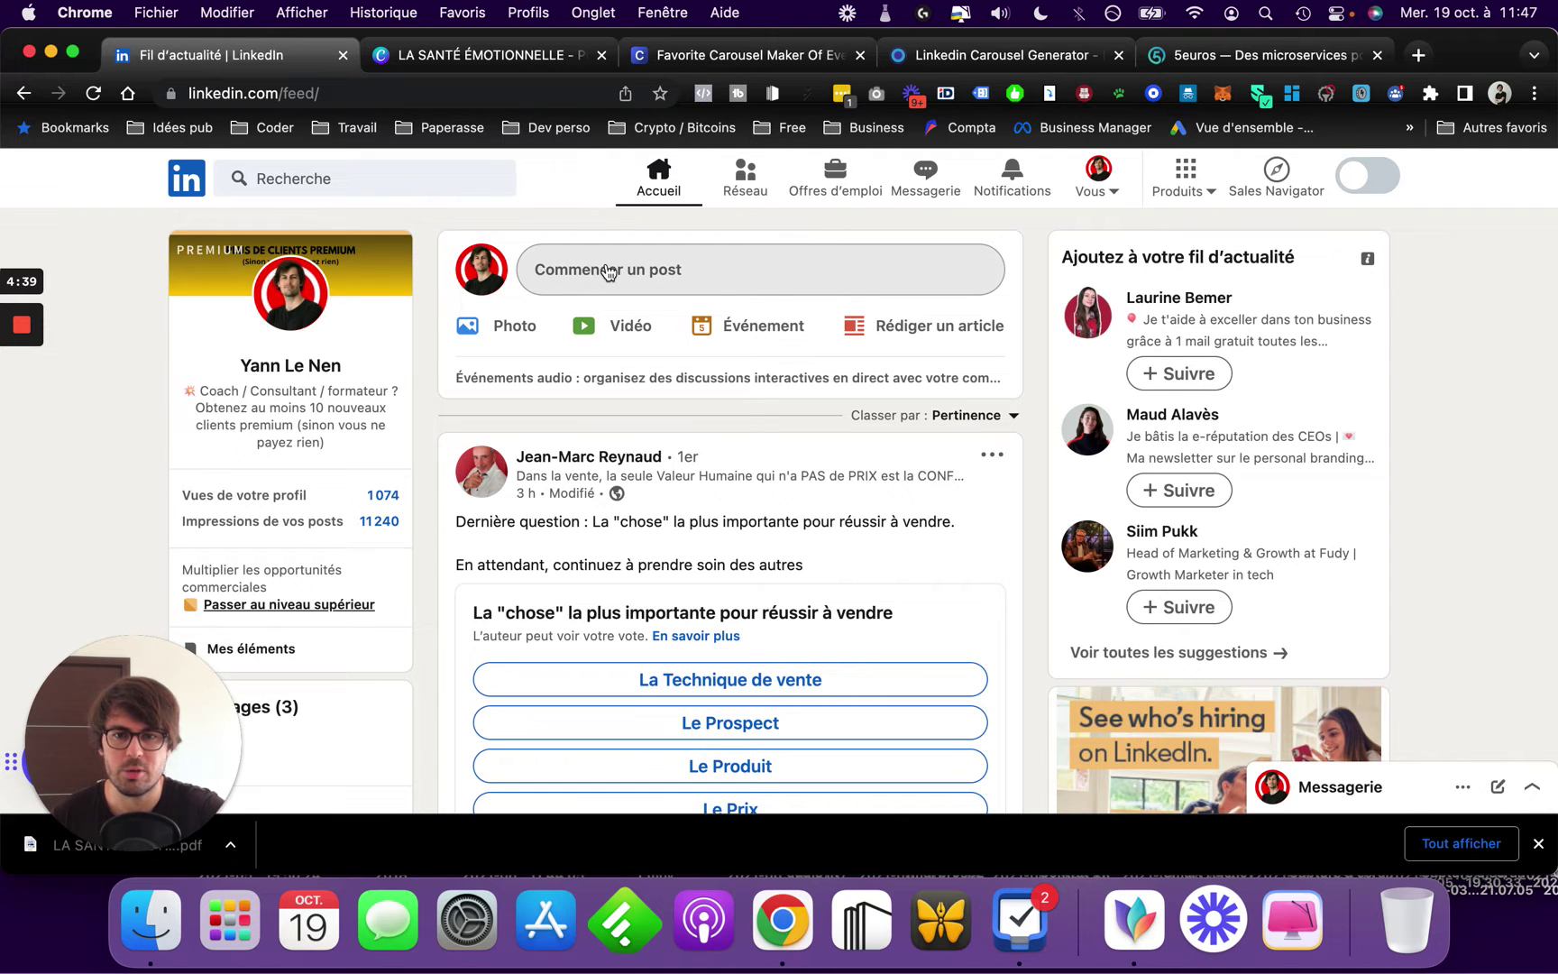
click(608, 273)
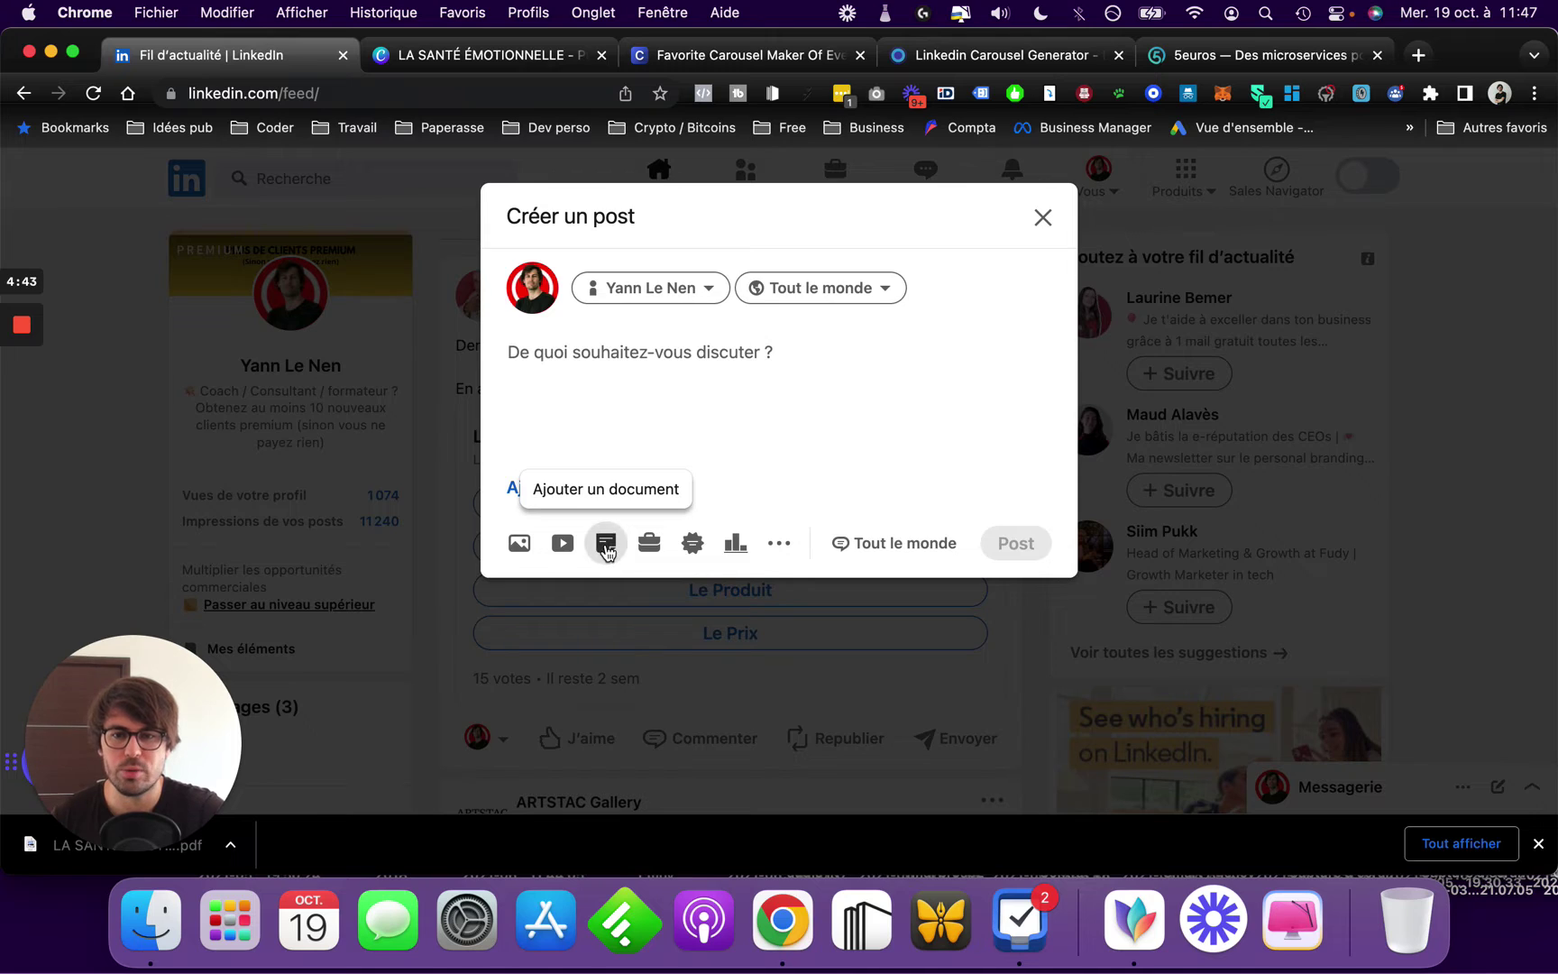
click(606, 548)
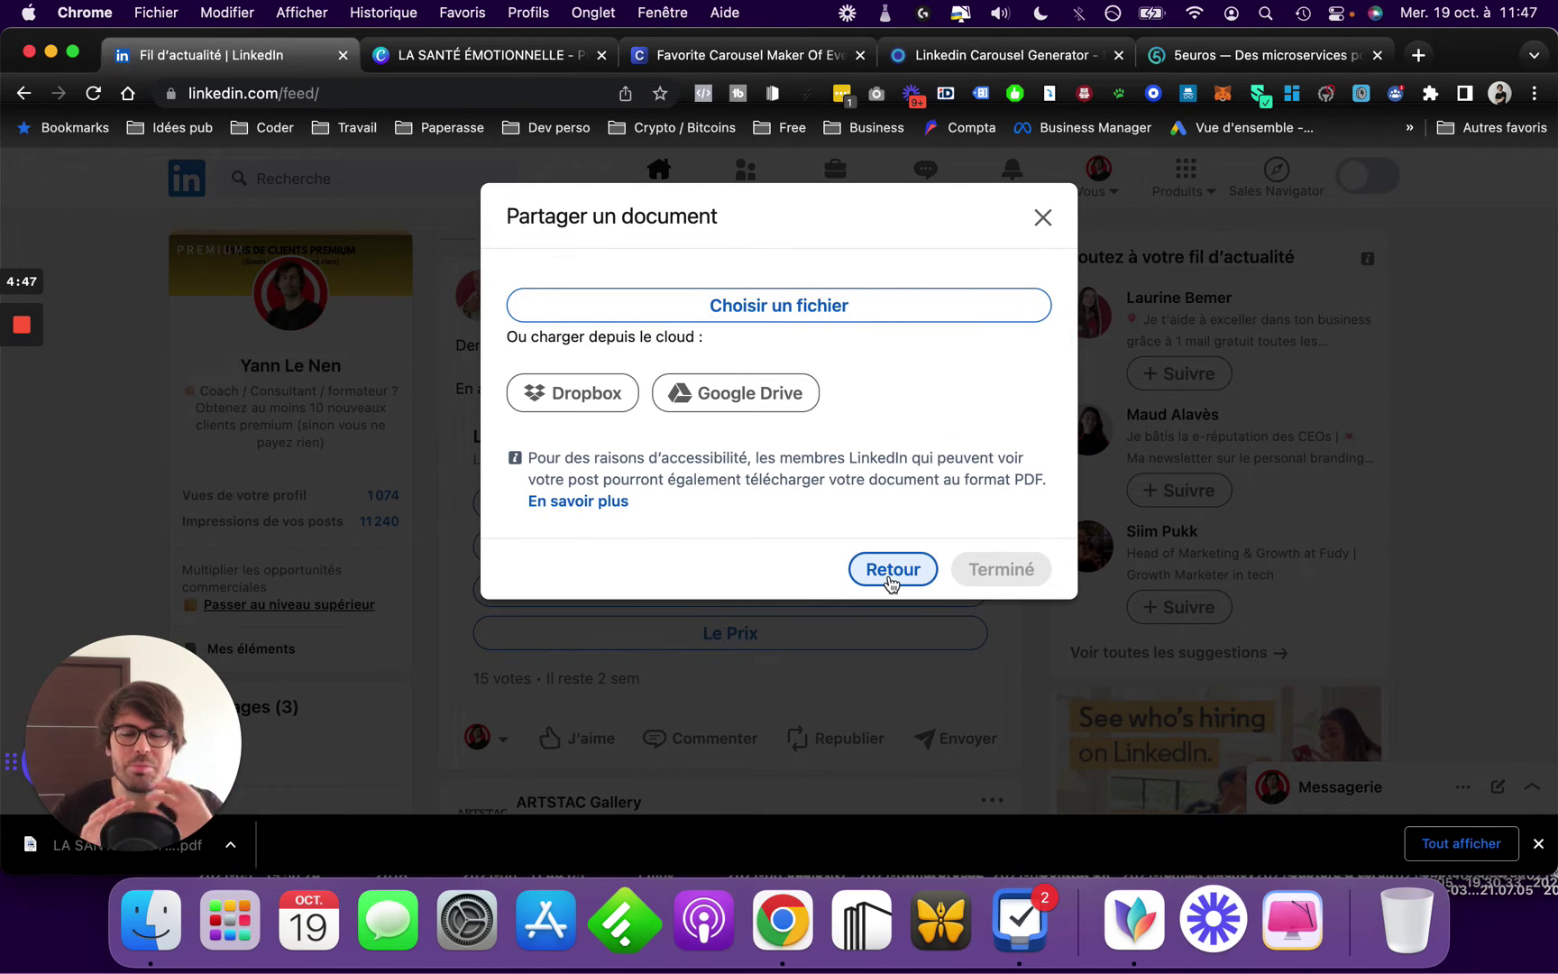
click(891, 581)
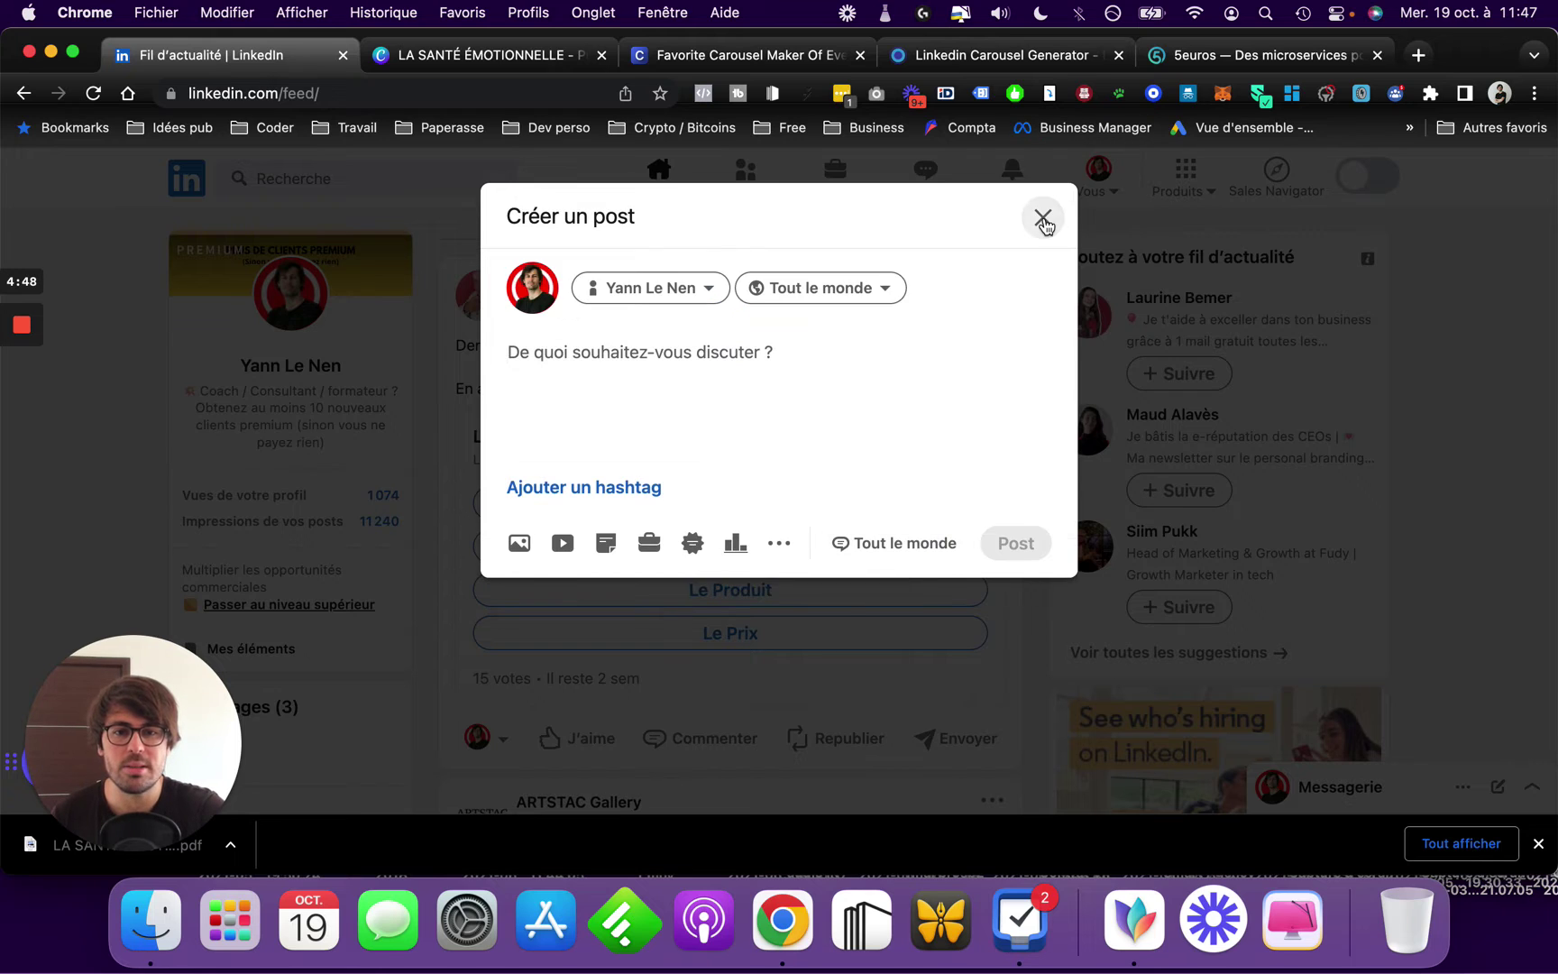
click(1042, 218)
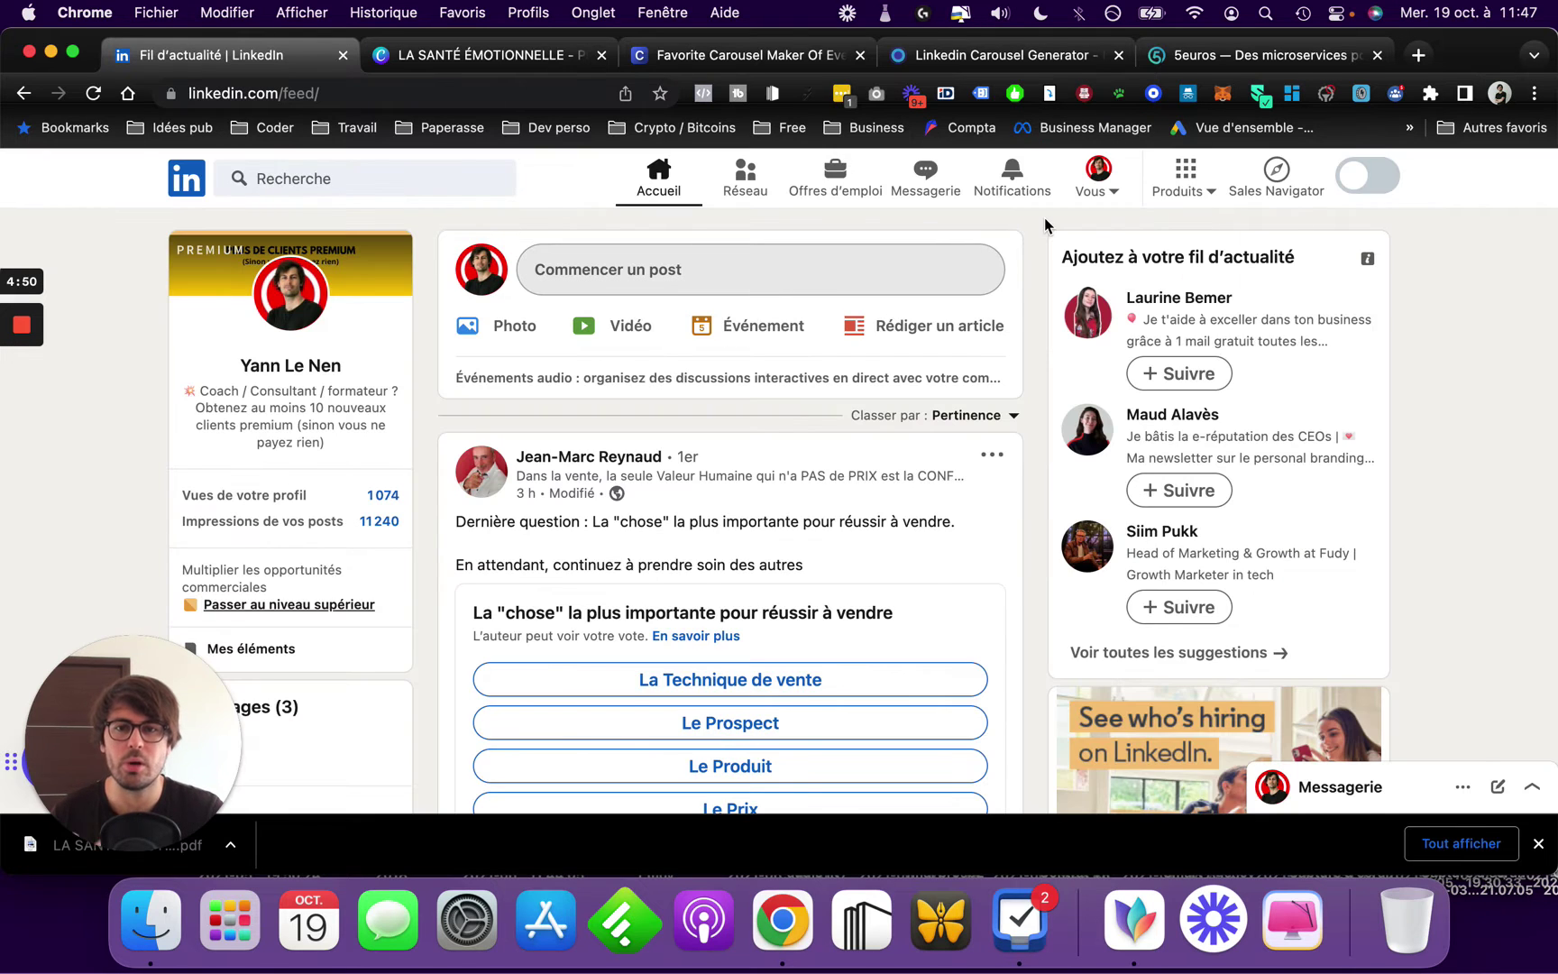
Step: Switch to the Contentdrips carousel maker page and start creating a post to open its template gallery
click(712, 60)
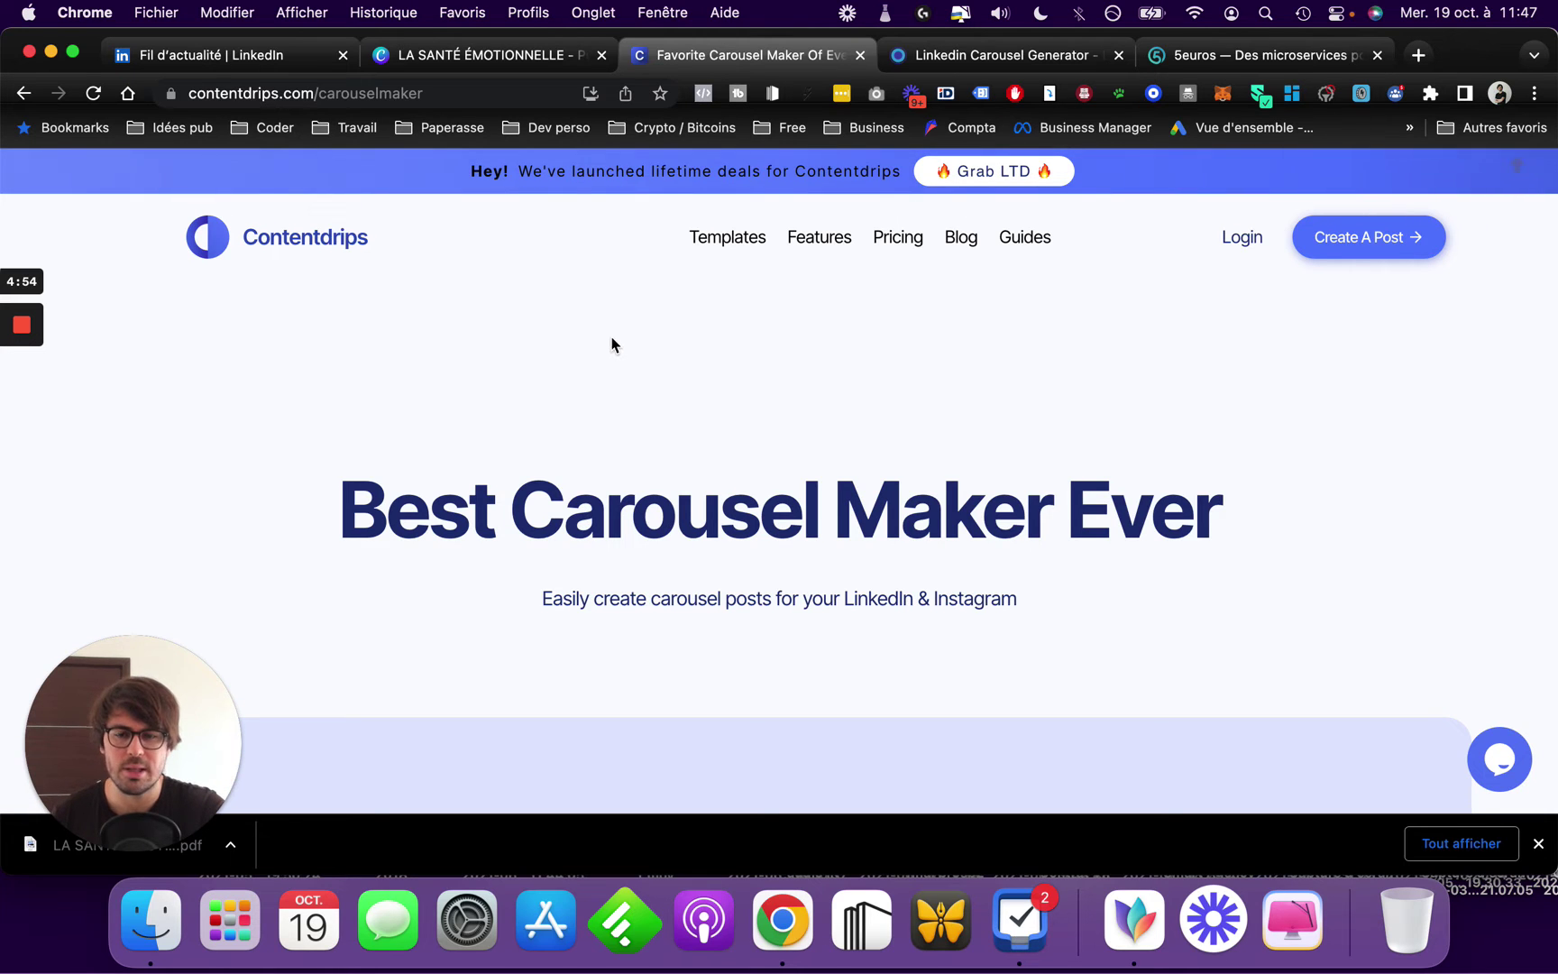
scroll(713, 500, down, 3)
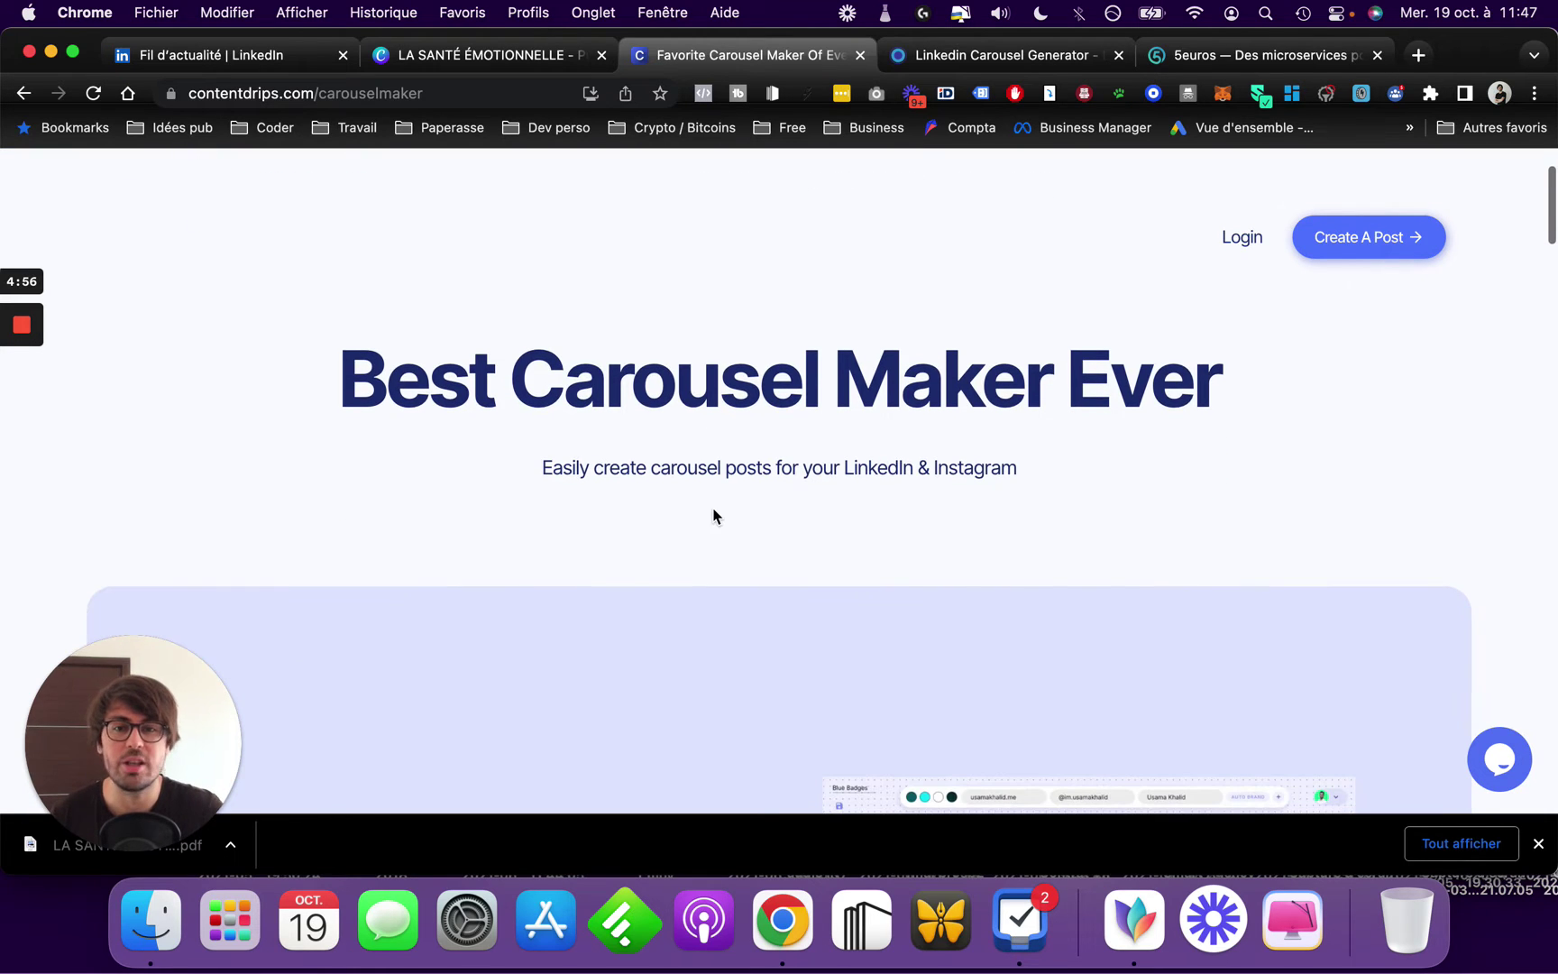
scroll(712, 515, down, 1)
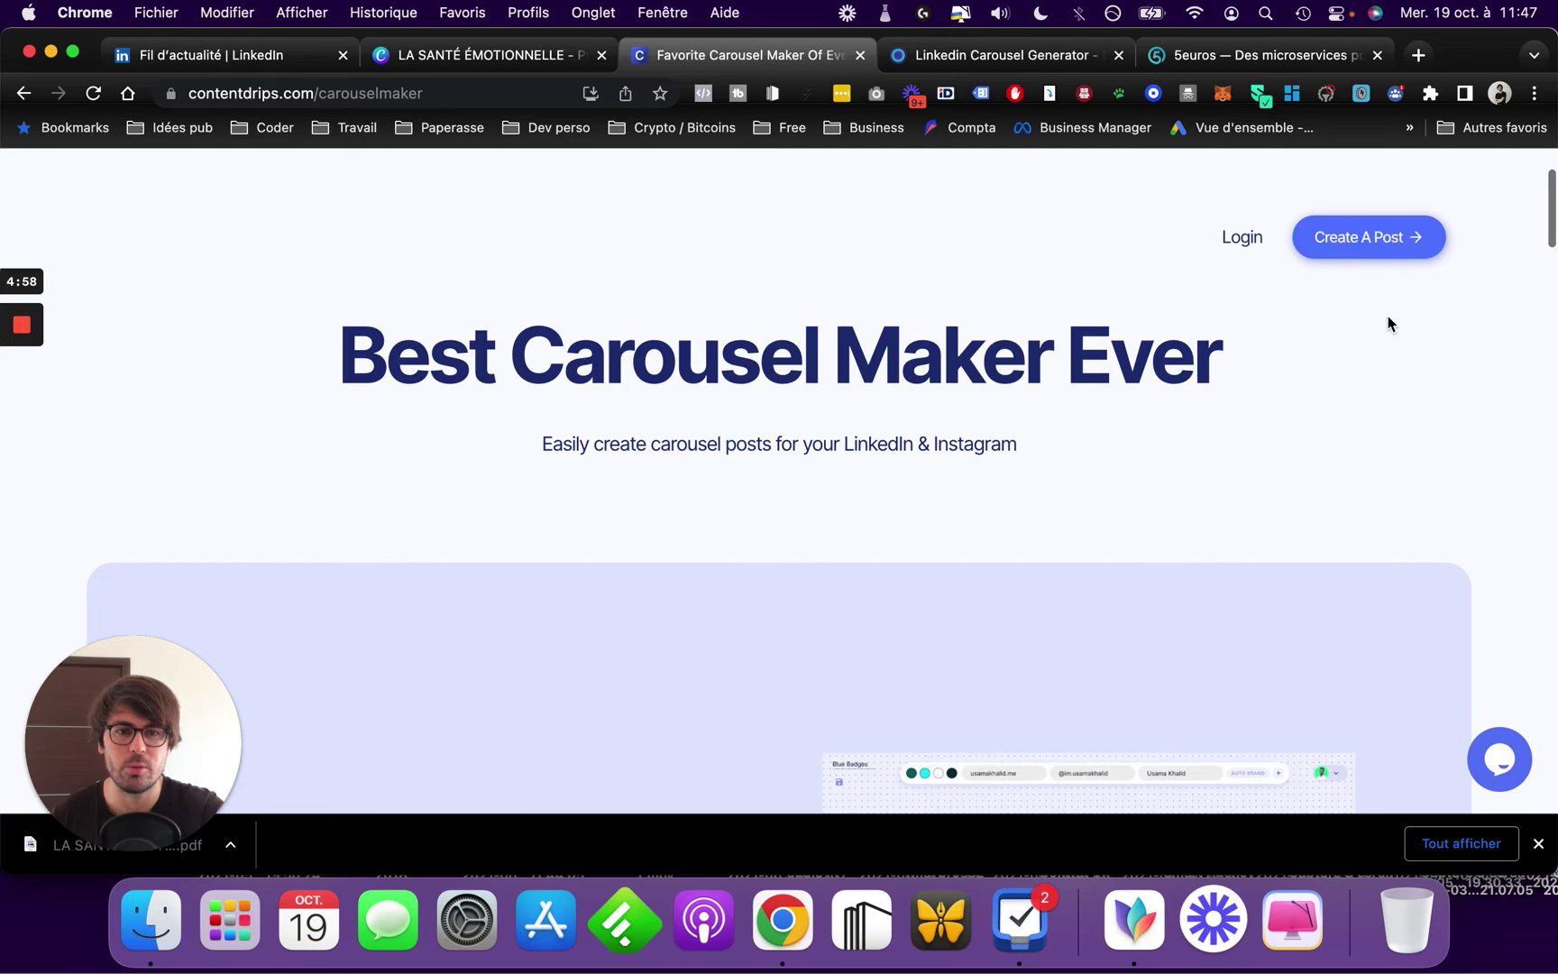
click(1368, 251)
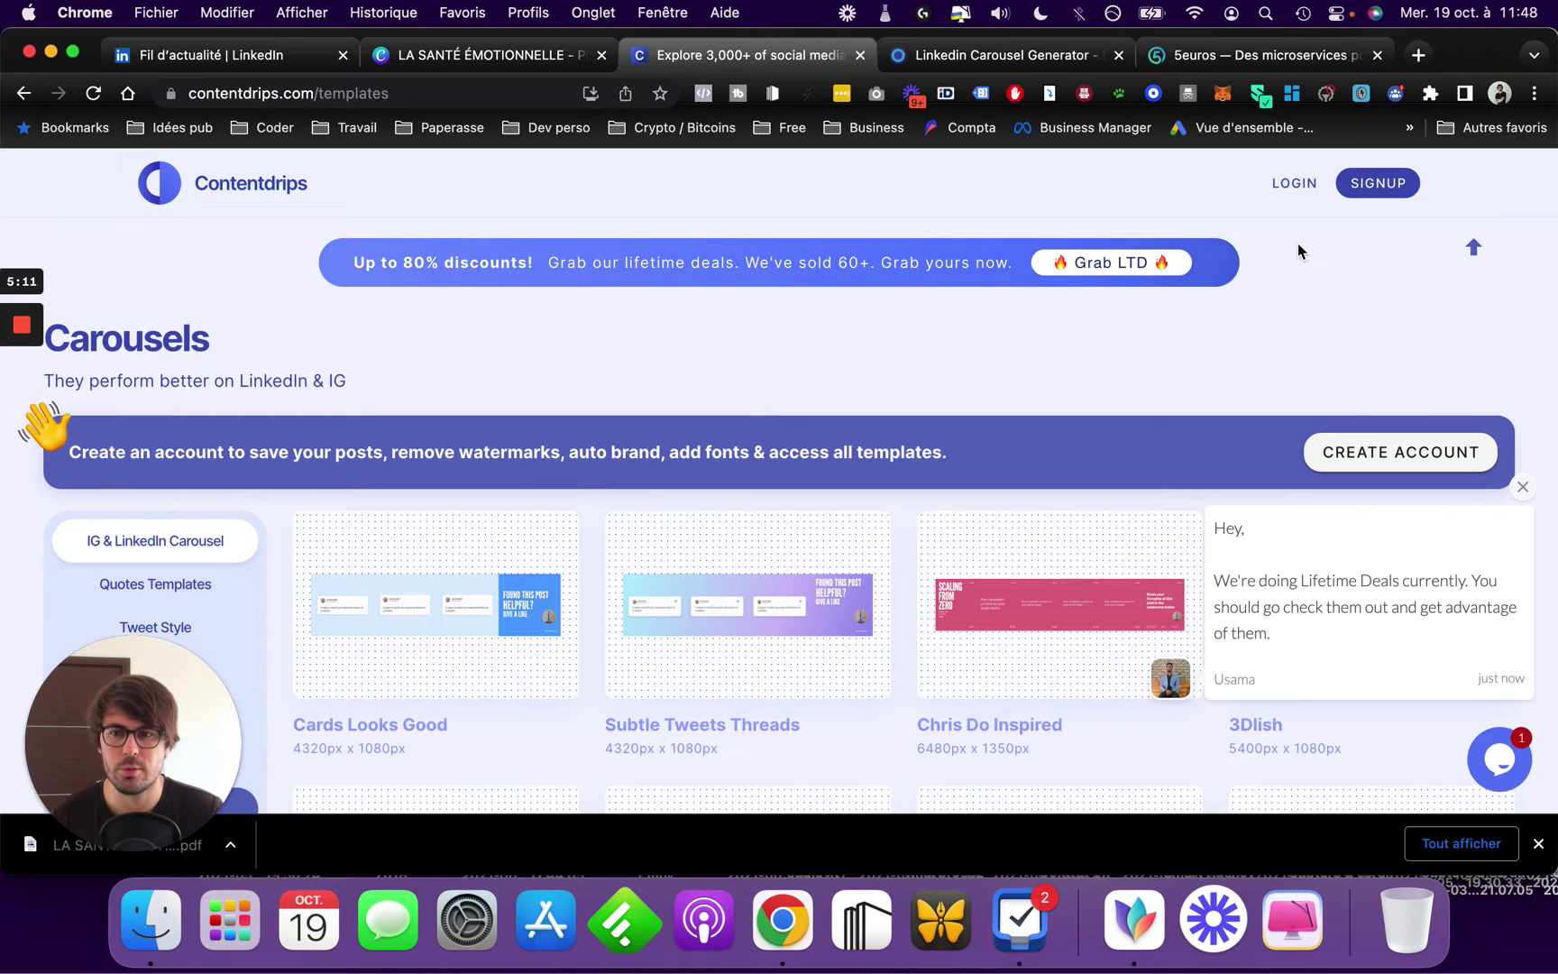
Step: Browse the IG & LinkedIn Carousel templates, open "Cards Looks Good" in the editor and inspect its slides
scroll(892, 446, down, 5)
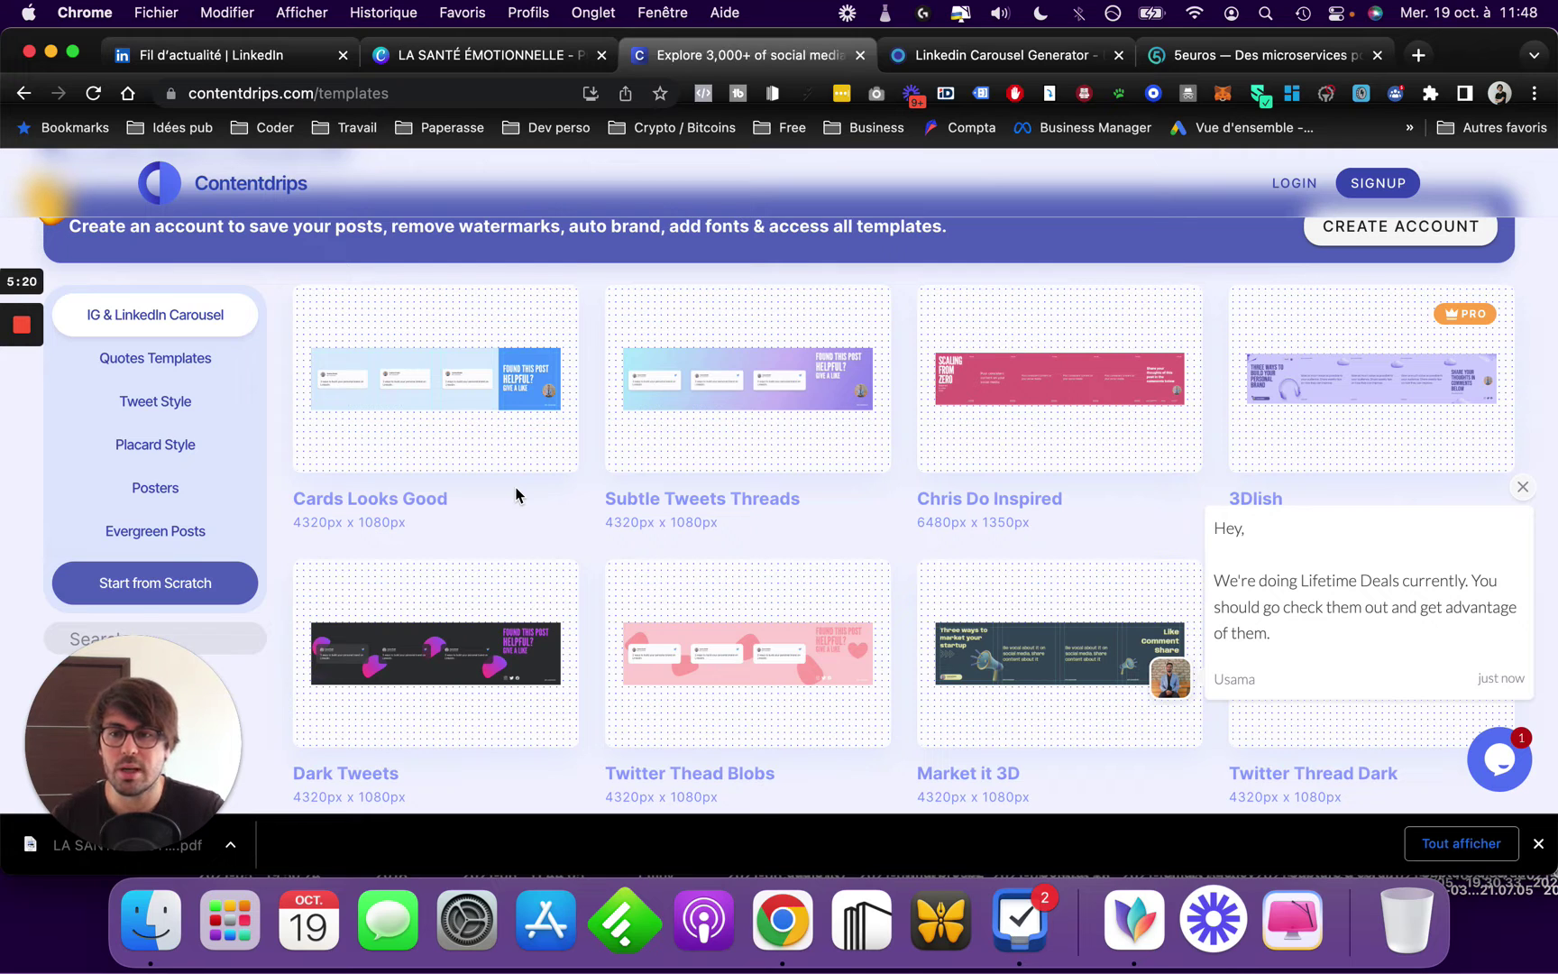
scroll(615, 514, down, 1)
scroll(613, 519, down, 3)
scroll(612, 522, up, 3)
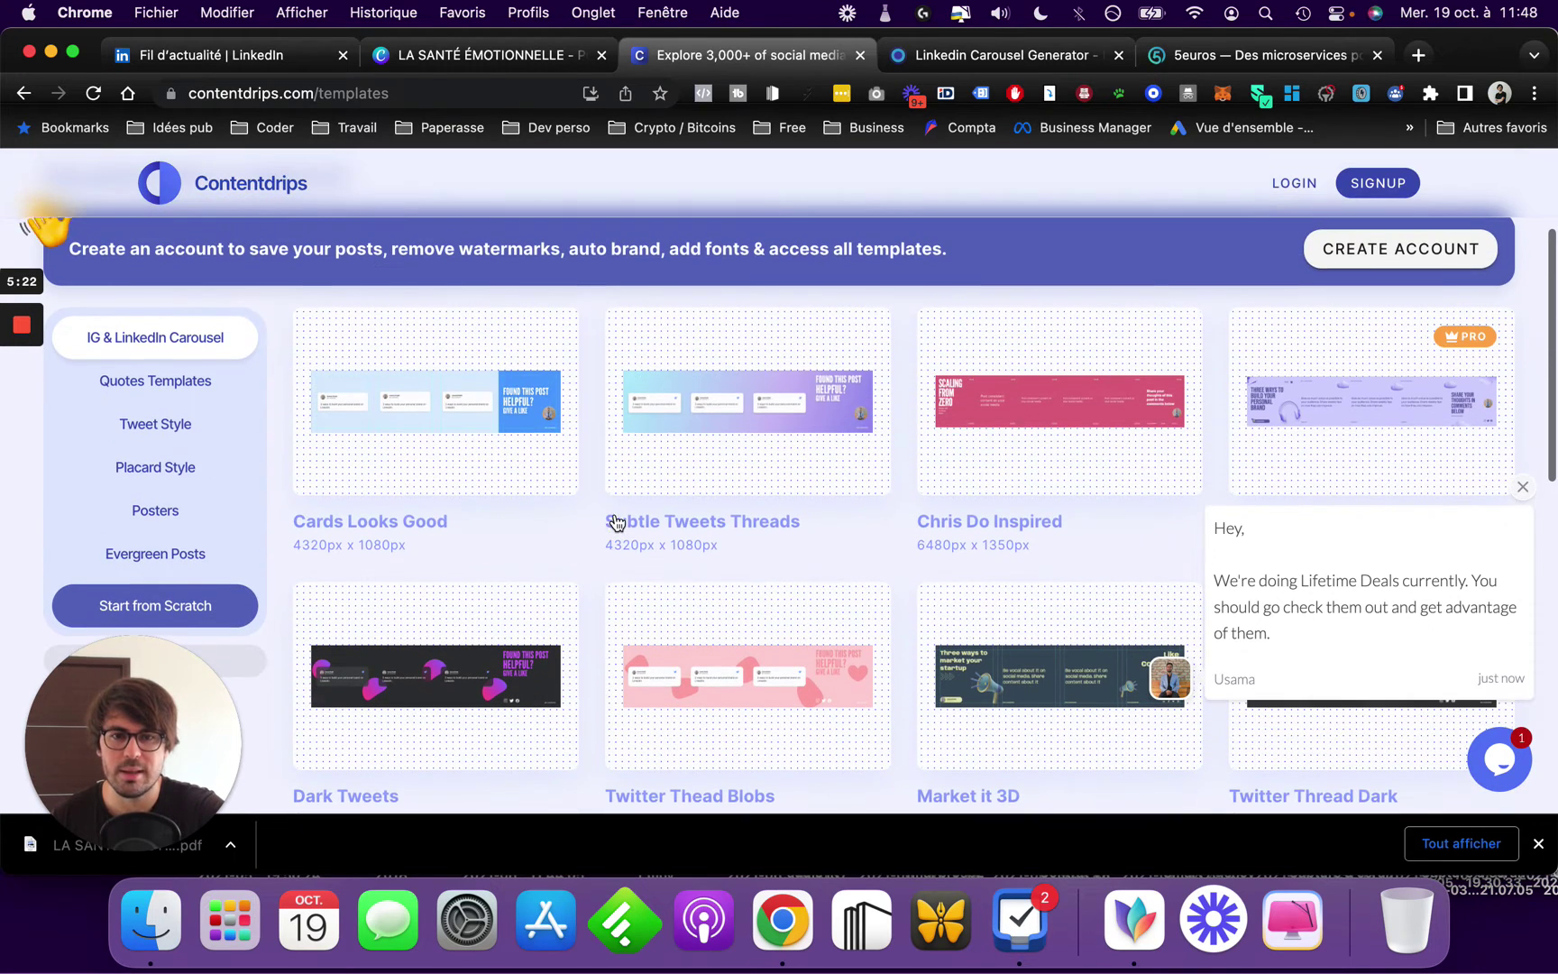
click(413, 399)
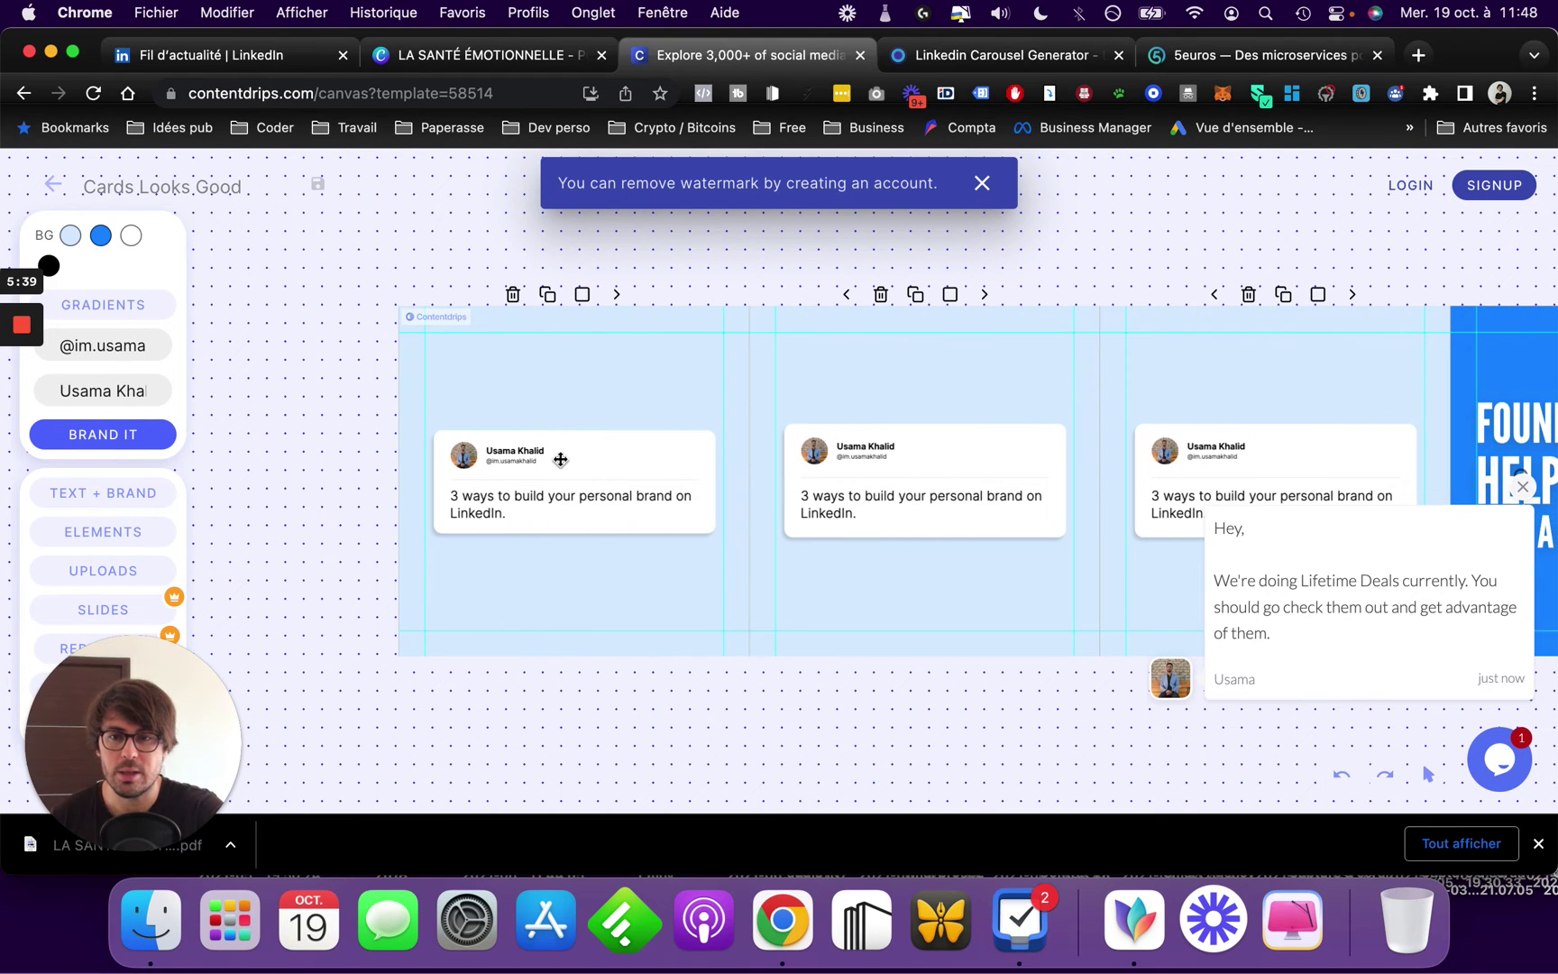
scroll(560, 460, up, 5)
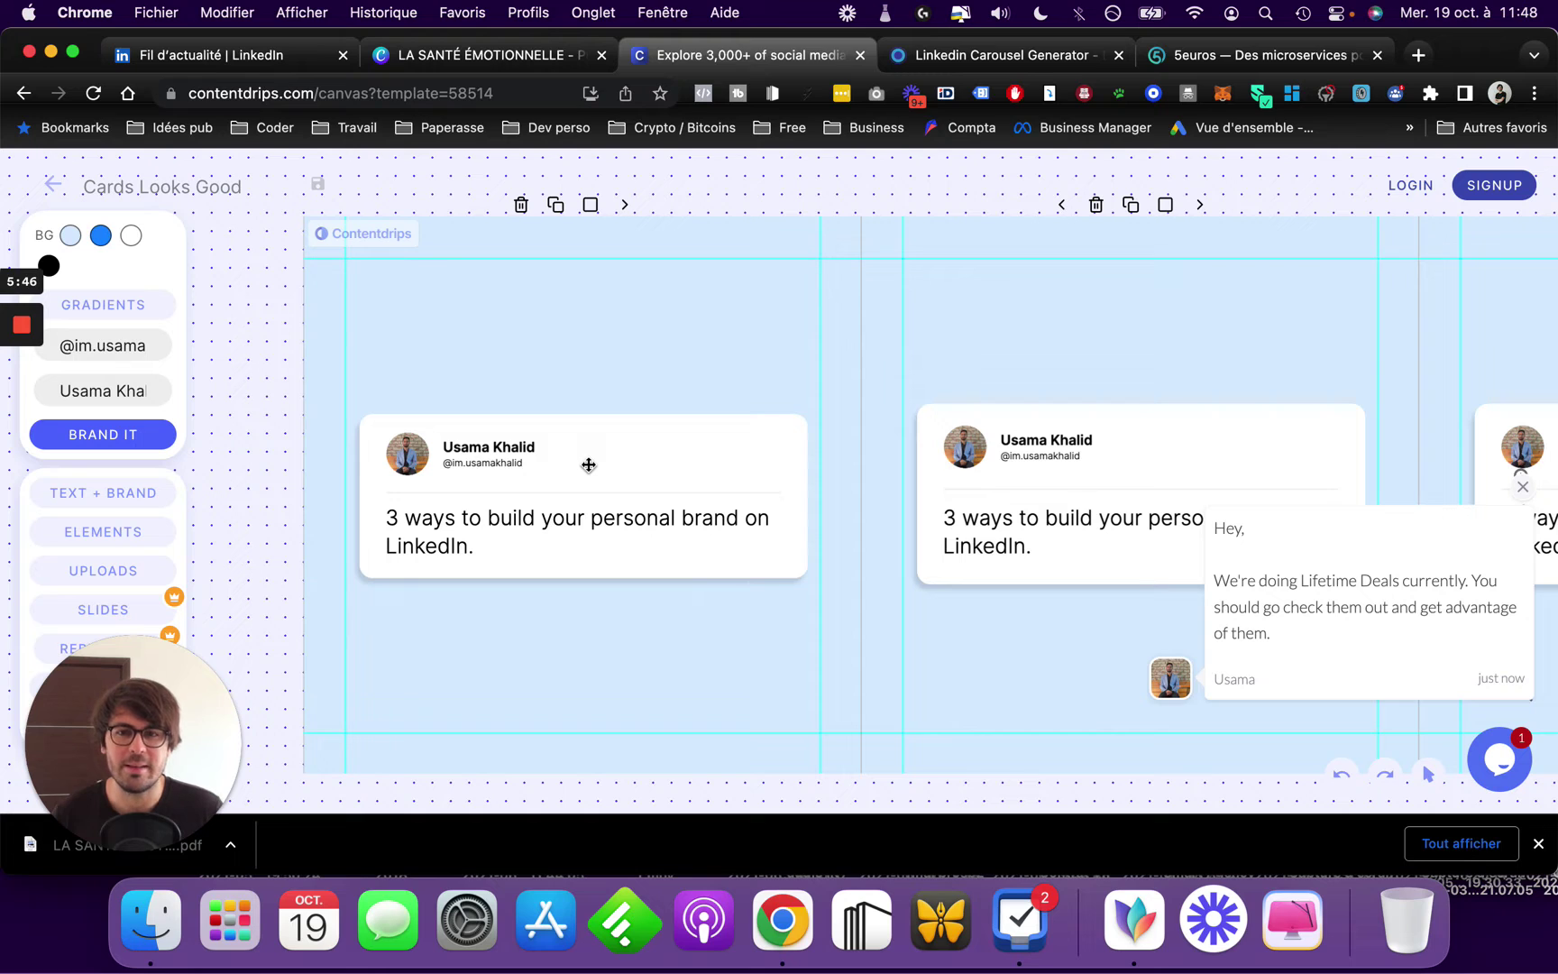
scroll(706, 498, right, 3)
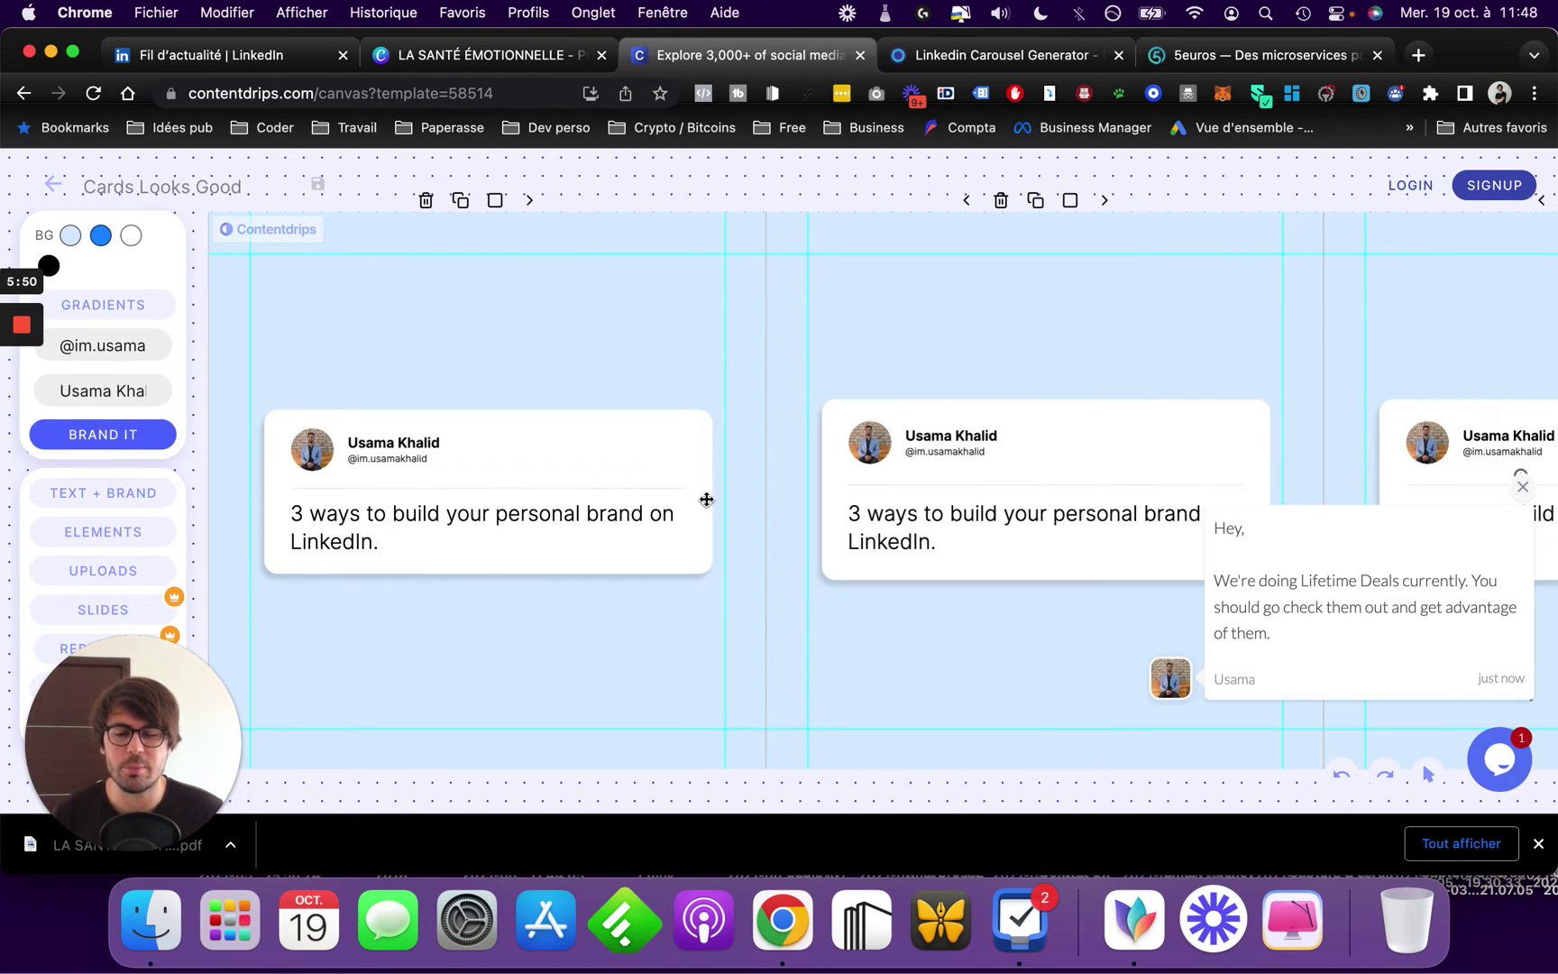
Step: Look through the neighbouring slides of the open "Cards Looks Good" carousel template
scroll(706, 498, right, 10)
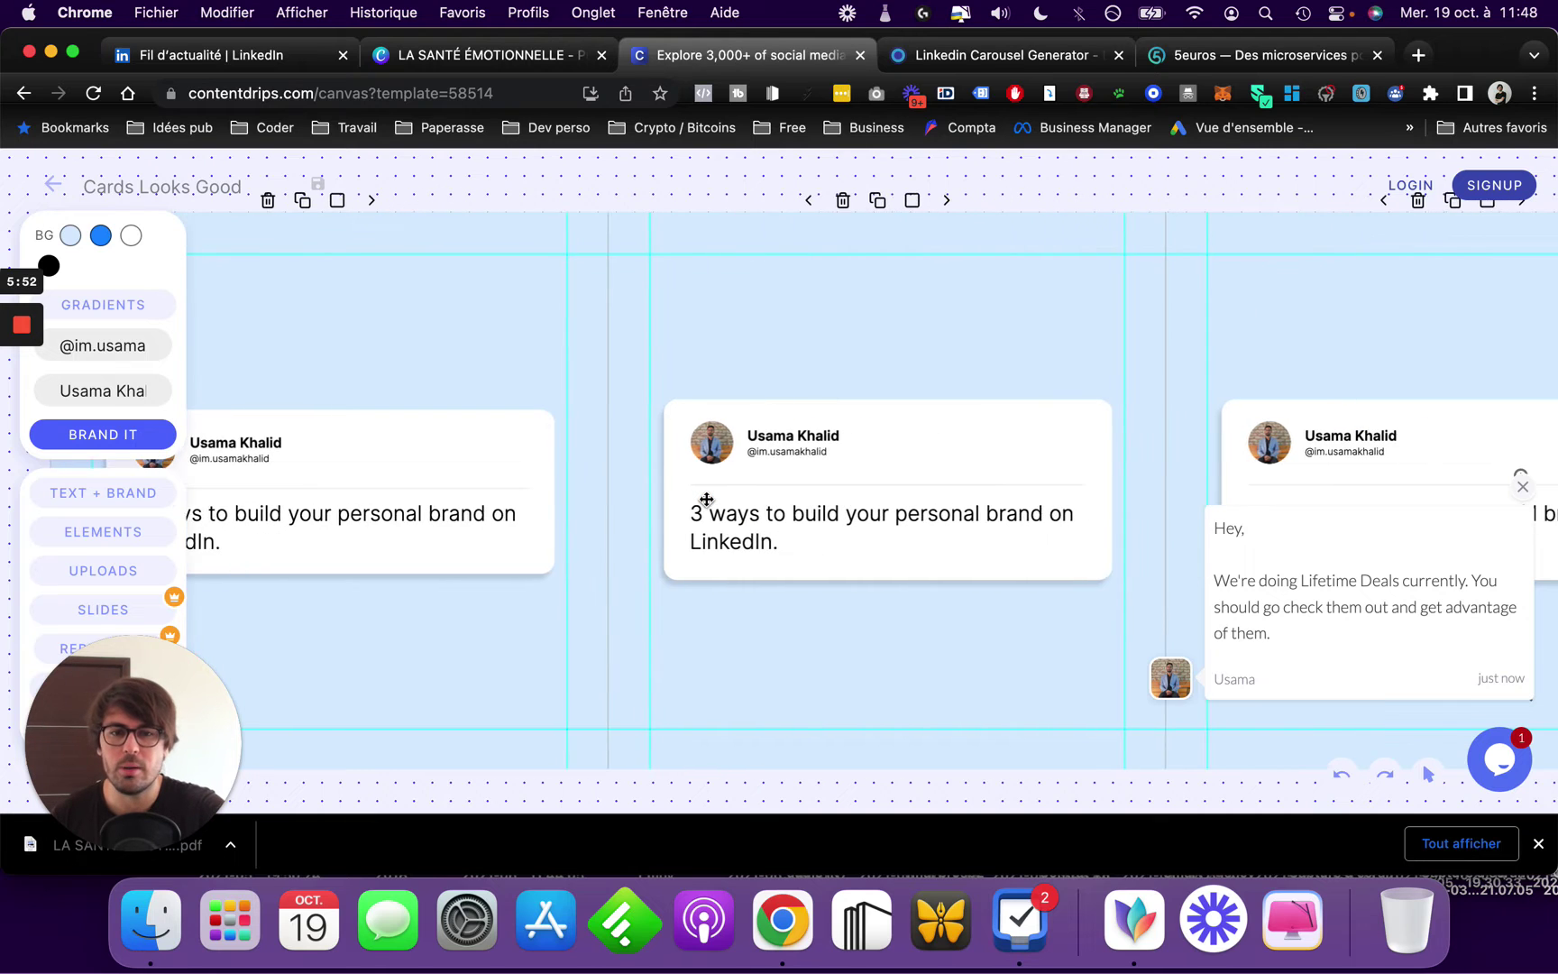
scroll(705, 498, left, 10)
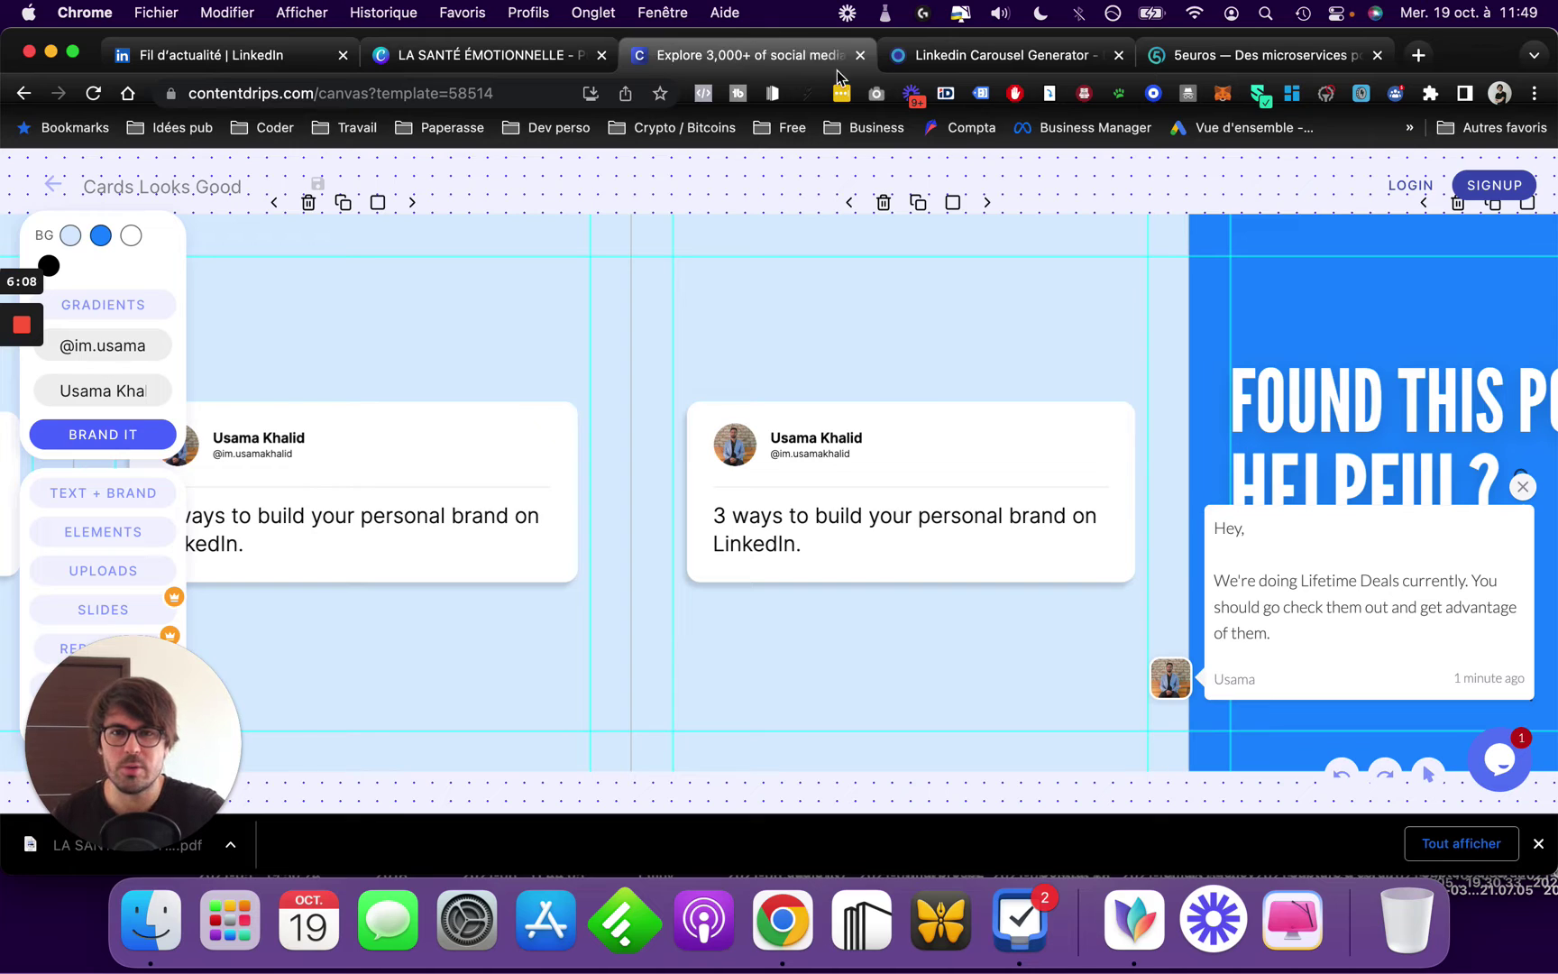
Step: Switch to Taplio's Linkedin Carousel Generator page and examine its form for adding tweet, Reddit post or image URLs
click(1001, 57)
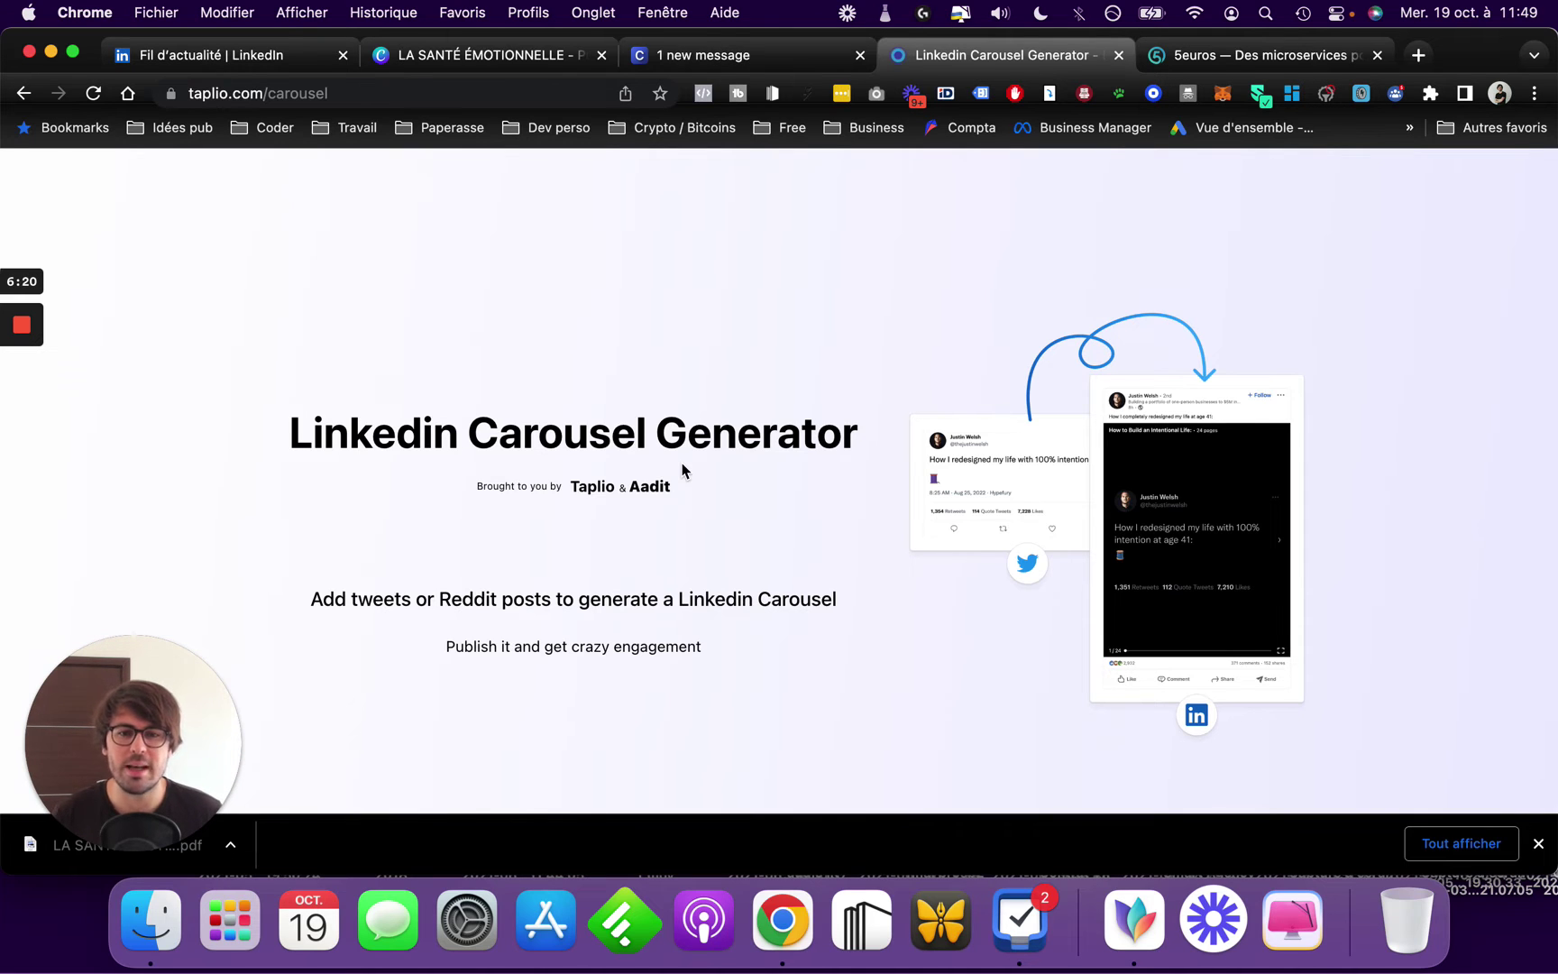
scroll(682, 468, down, 2)
scroll(754, 527, down, 2)
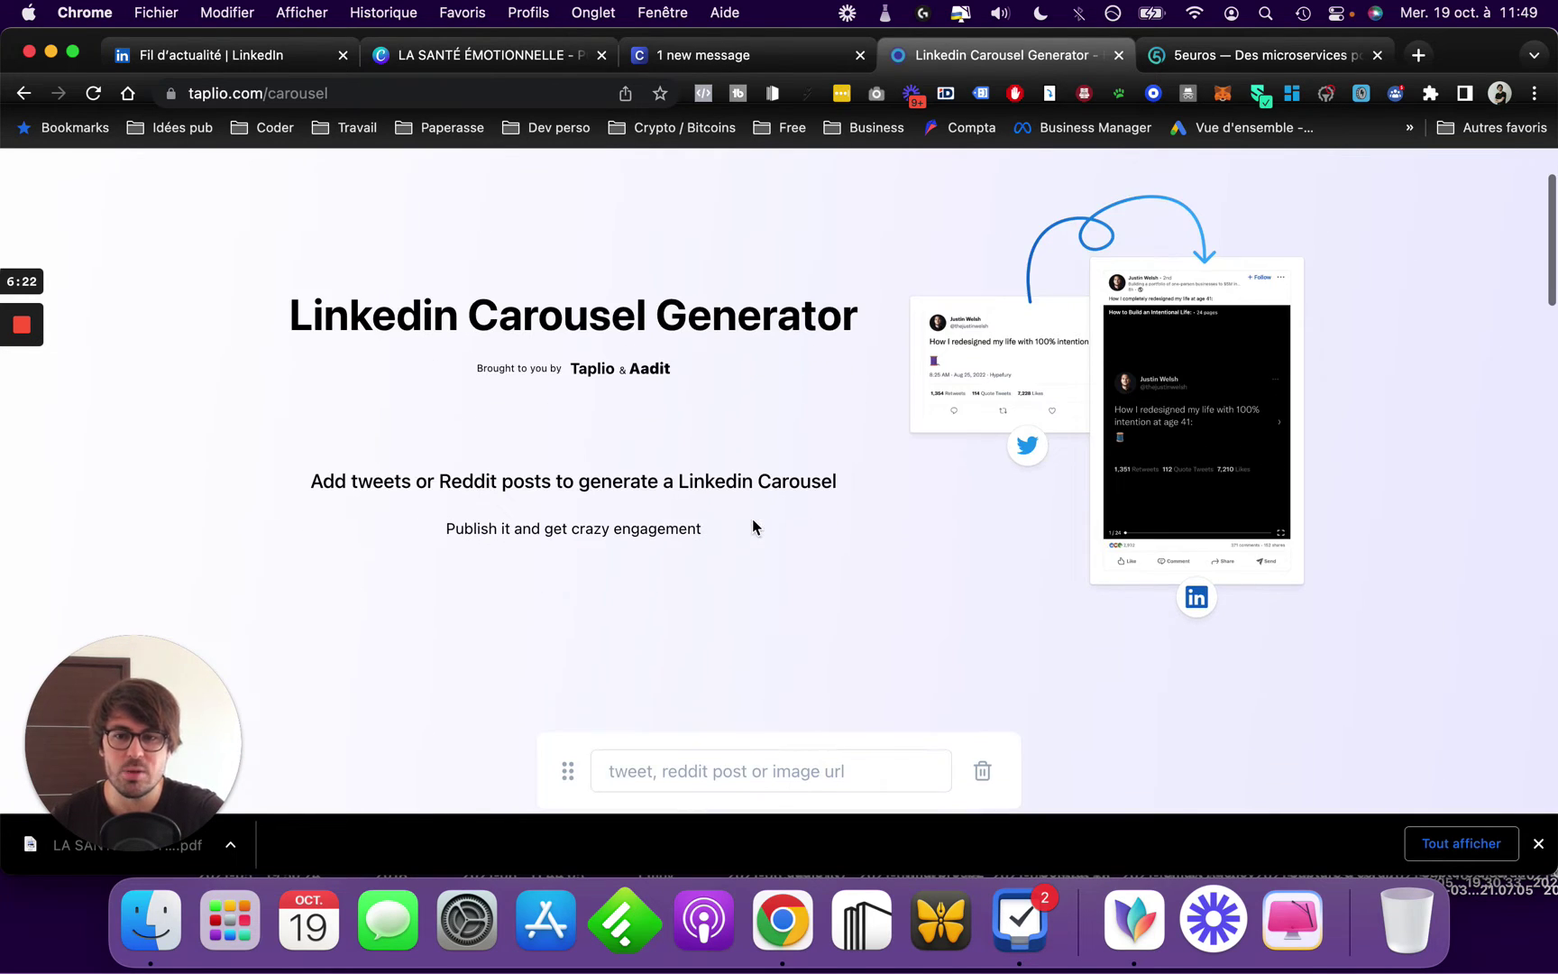
scroll(1043, 430, down, 5)
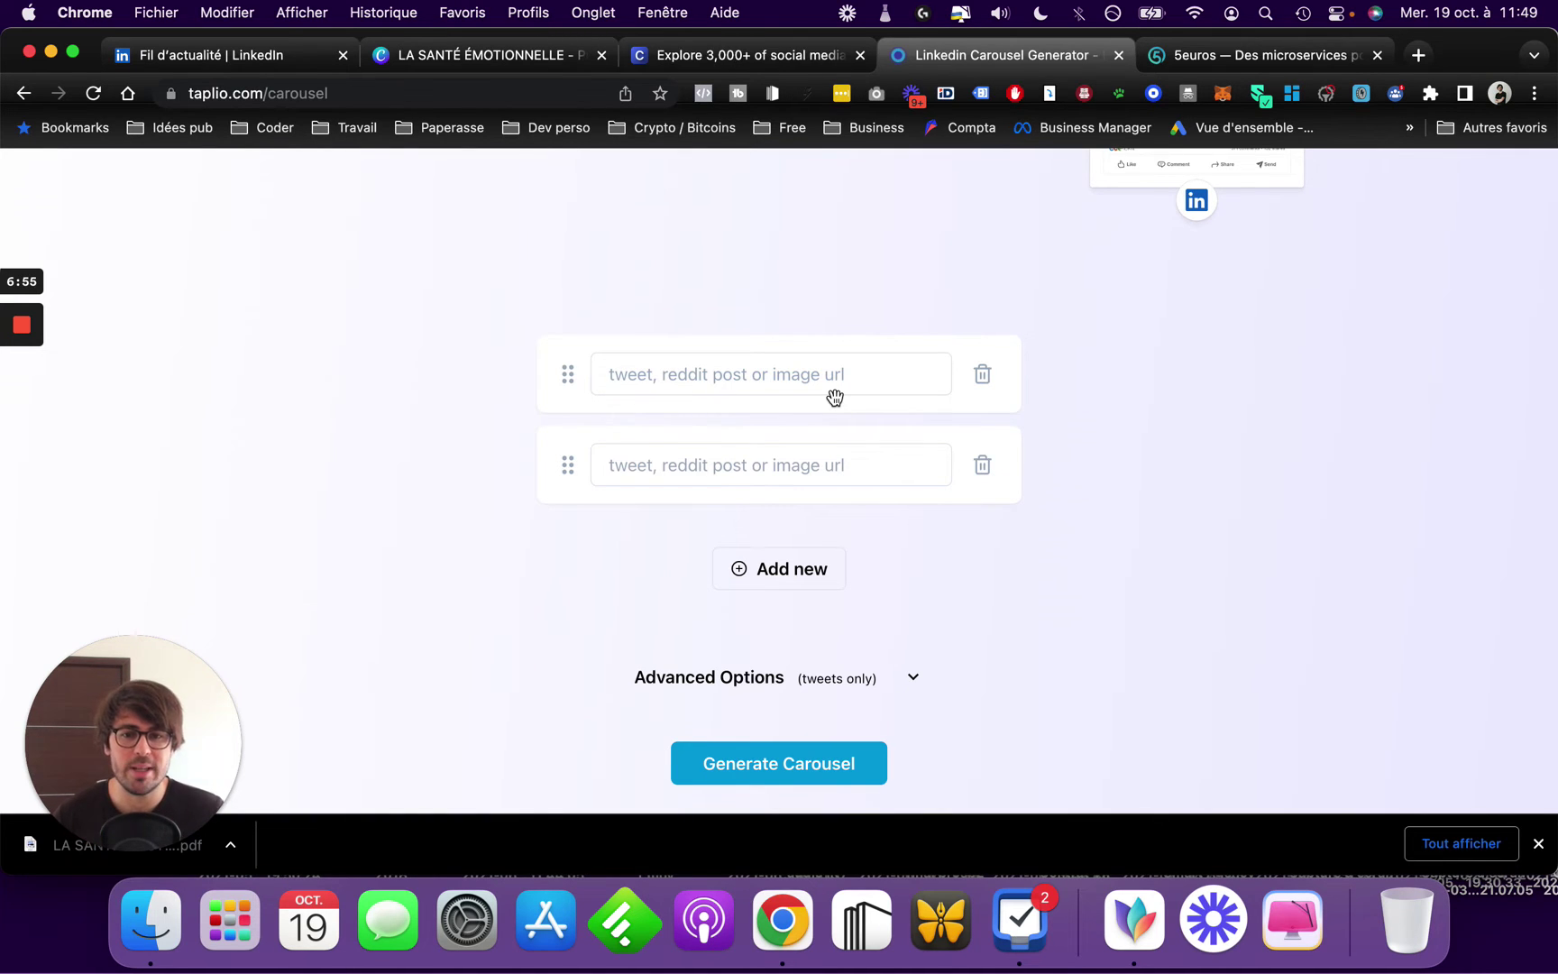
Step: Examine up close the example of a tweet turned into a LinkedIn carousel, and return to the generator overview
scroll(835, 396, up, 5)
scroll(1406, 373, up, 5)
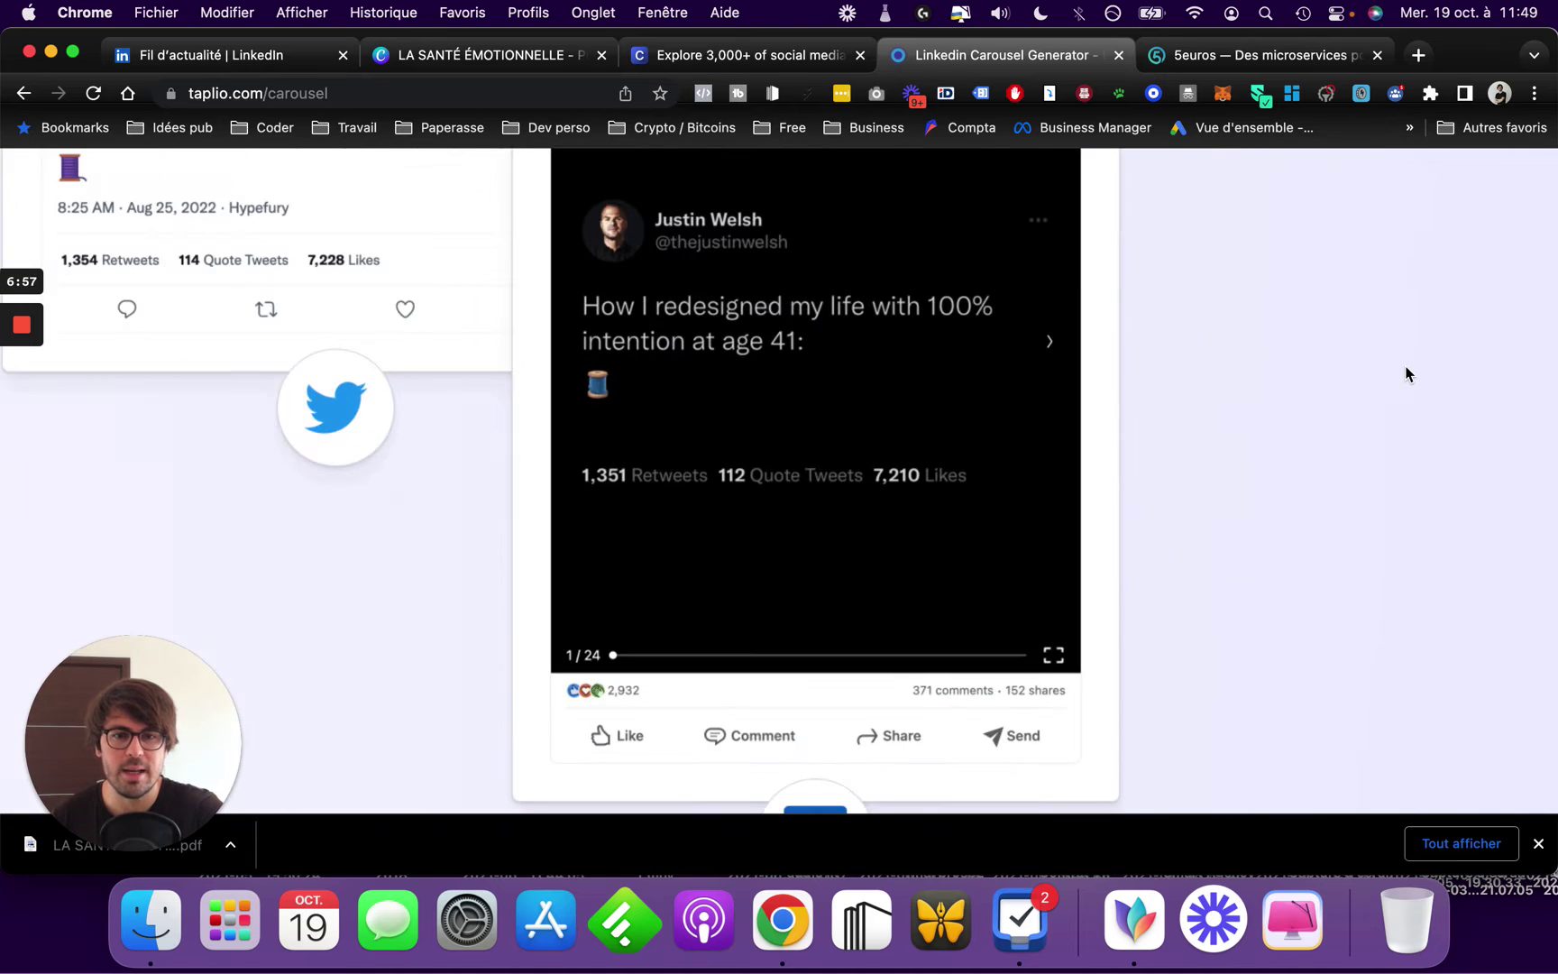
scroll(1172, 396, up, 2)
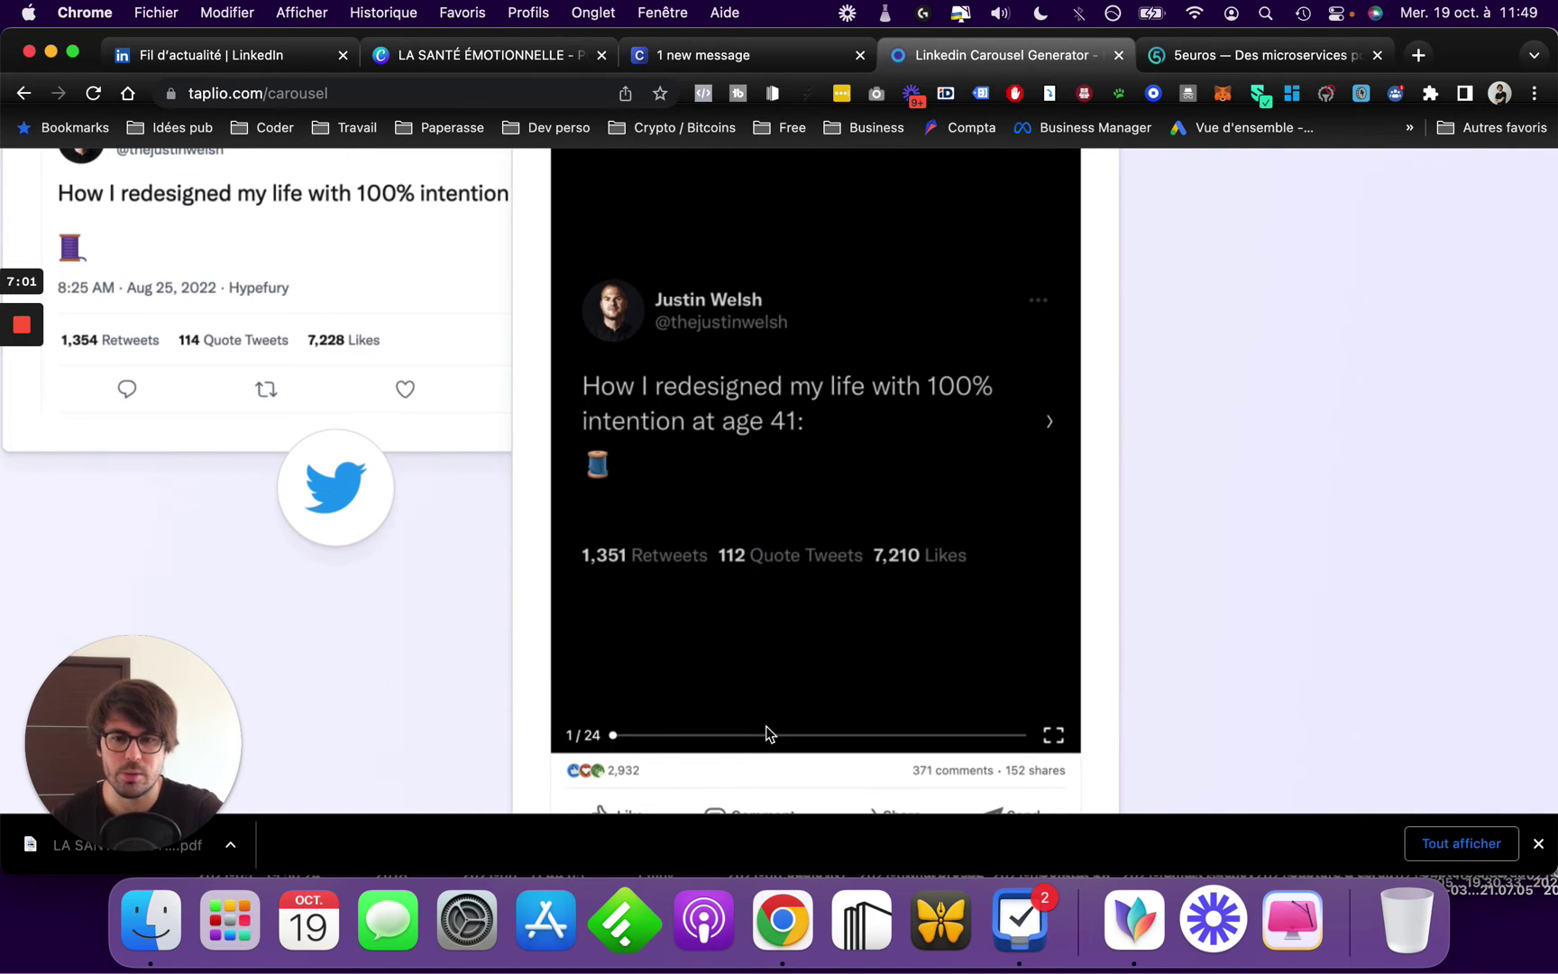
scroll(658, 703, up, 1)
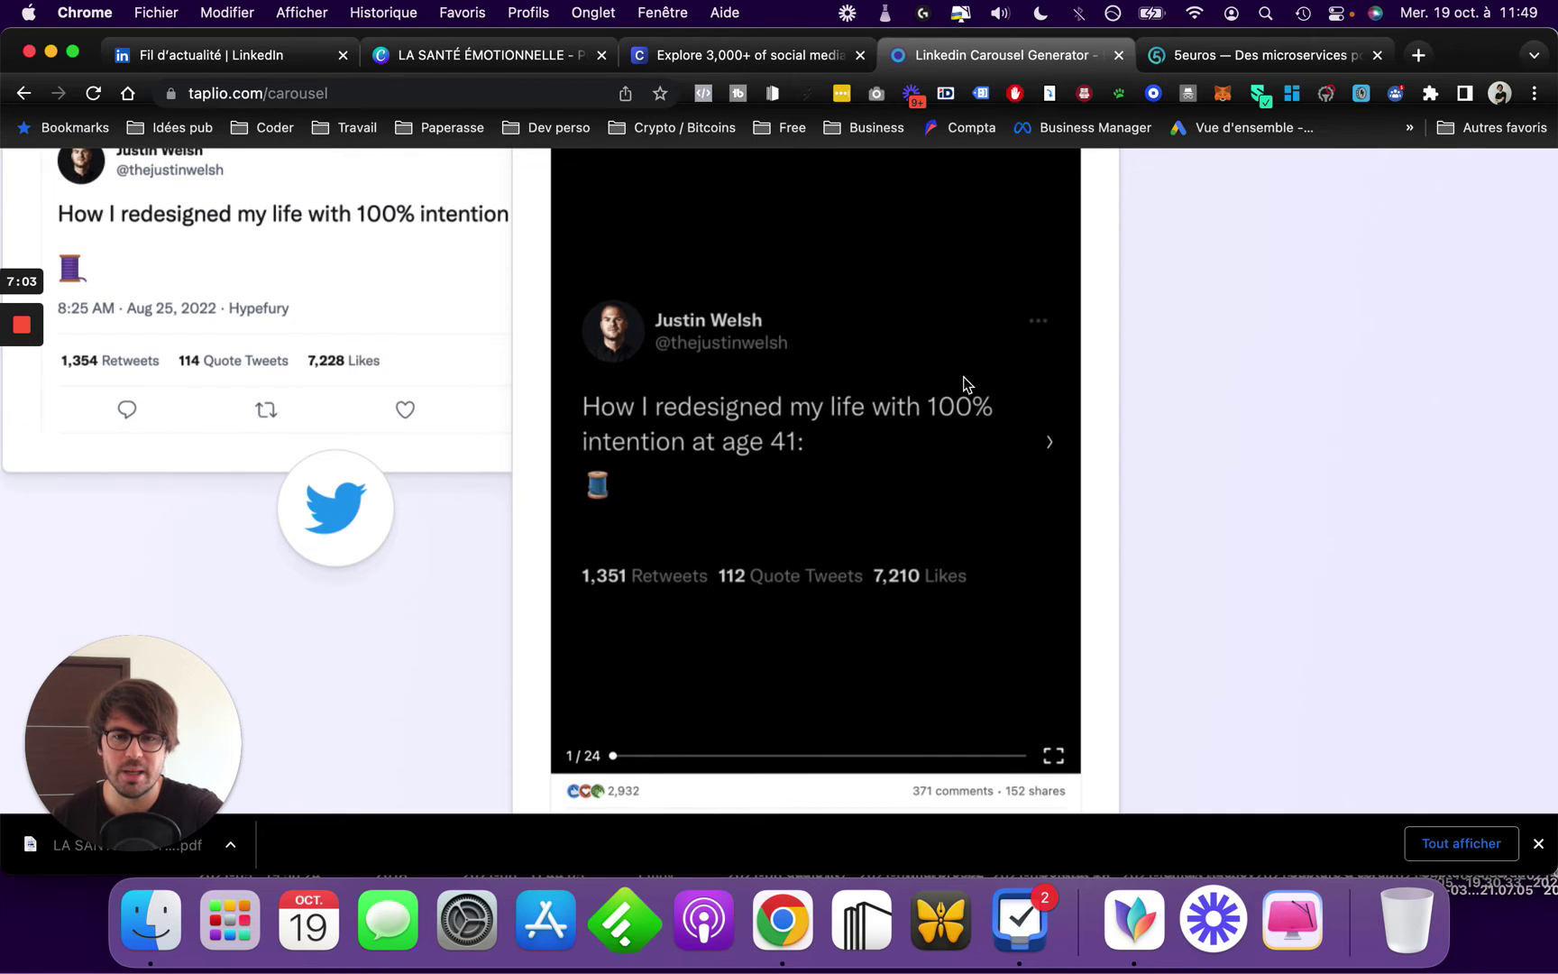
scroll(812, 441, up, 2)
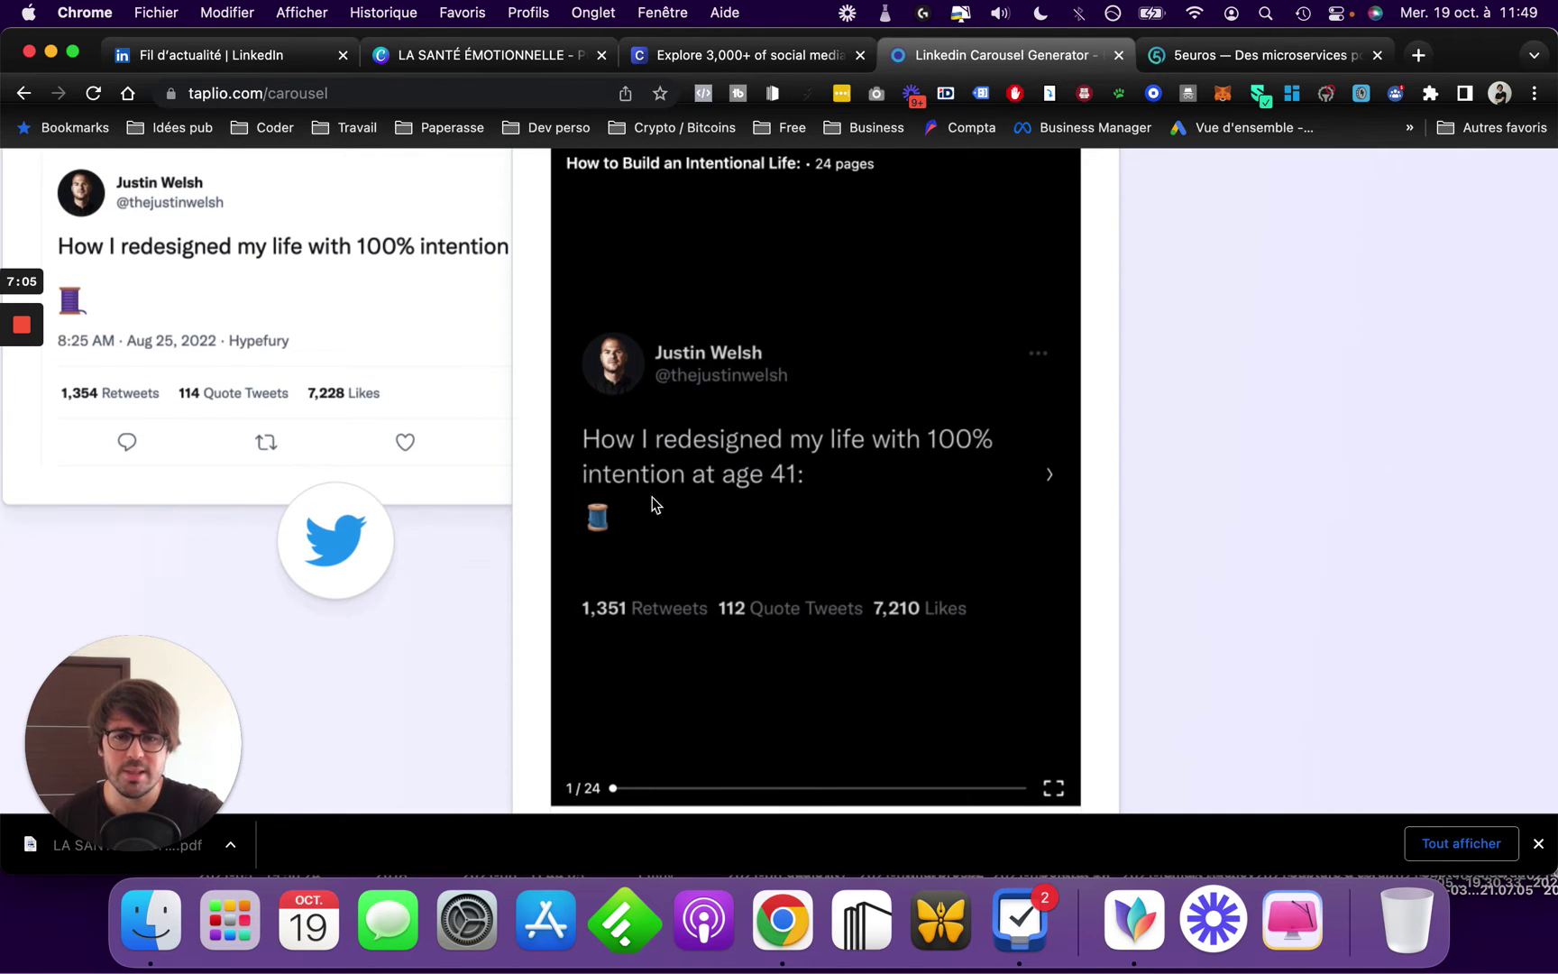
scroll(775, 485, up, 2)
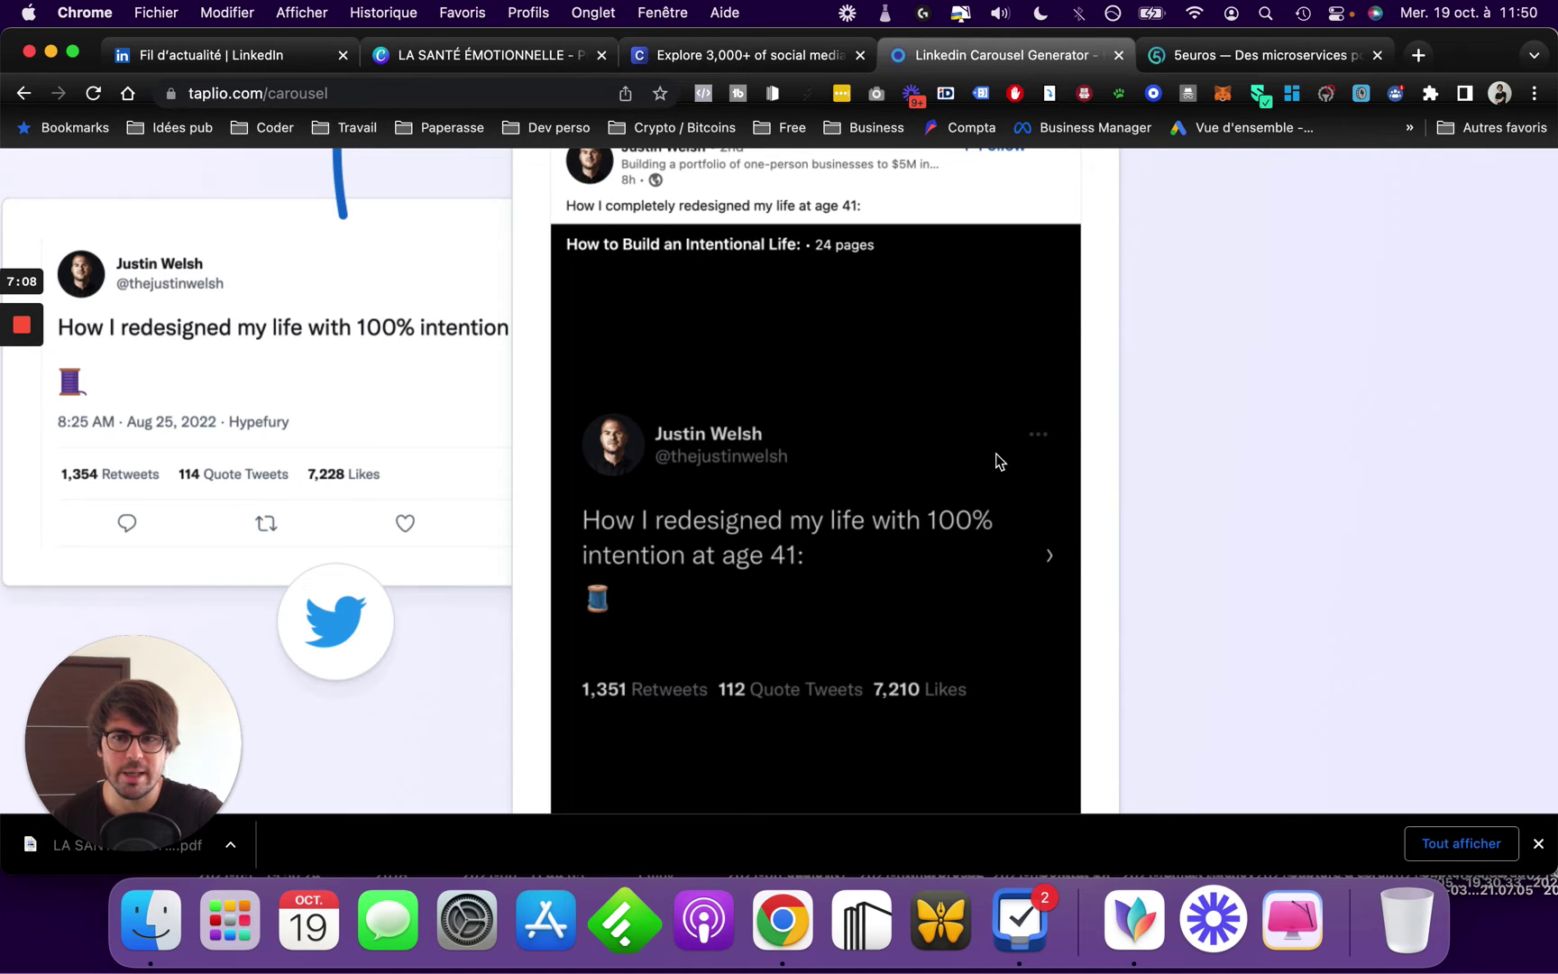
scroll(918, 532, left, 2)
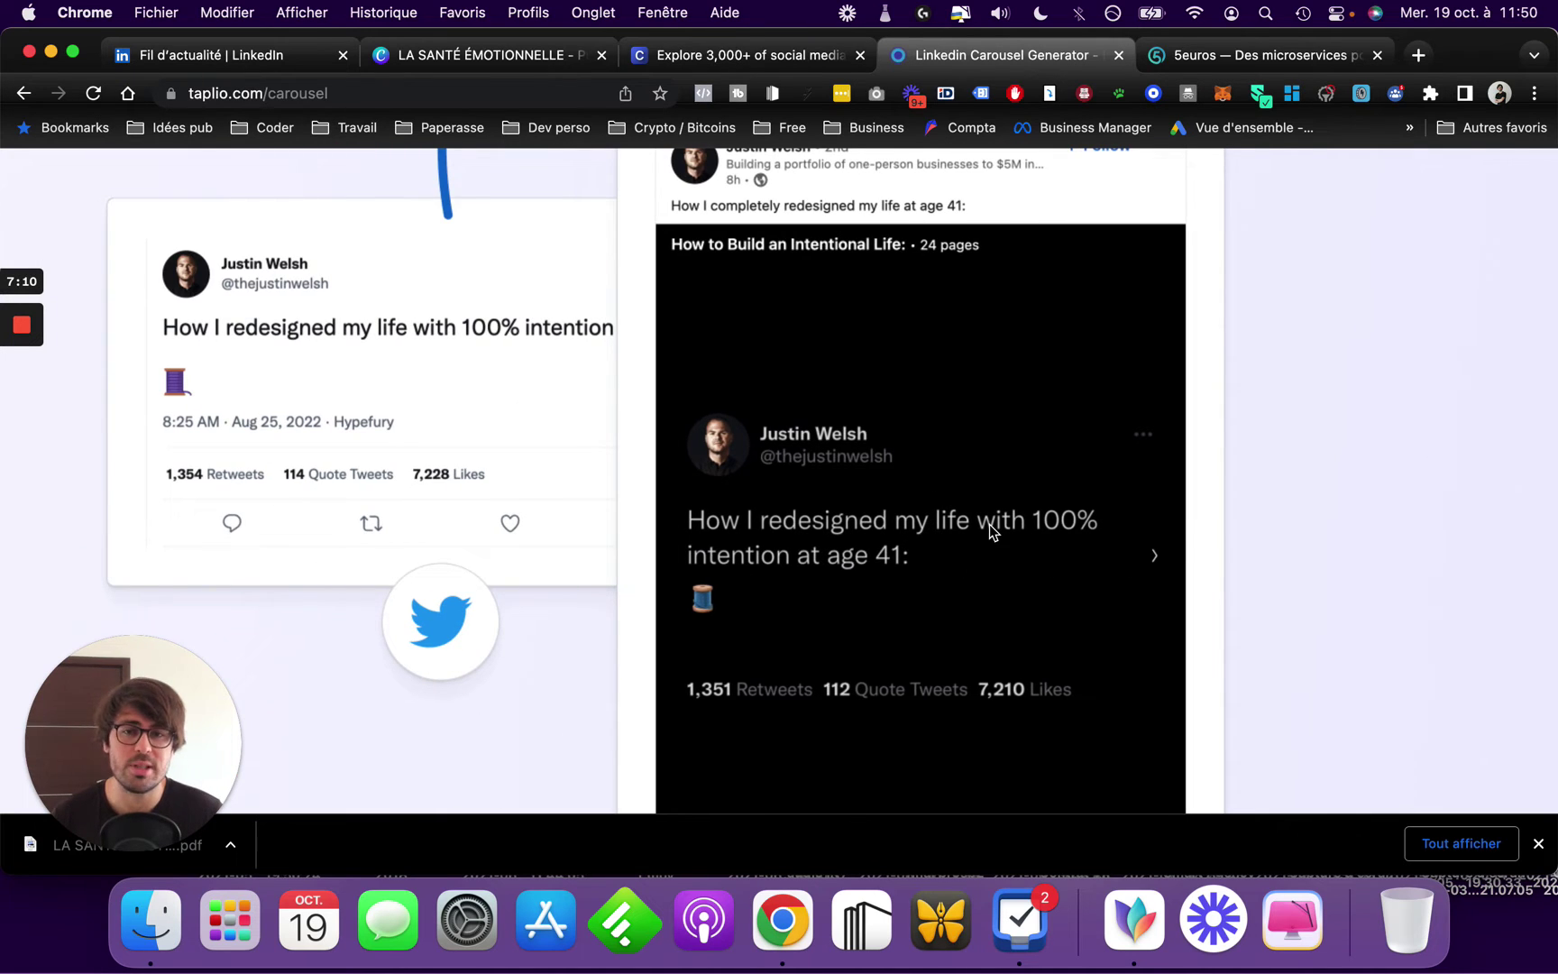
scroll(990, 522, down, 2)
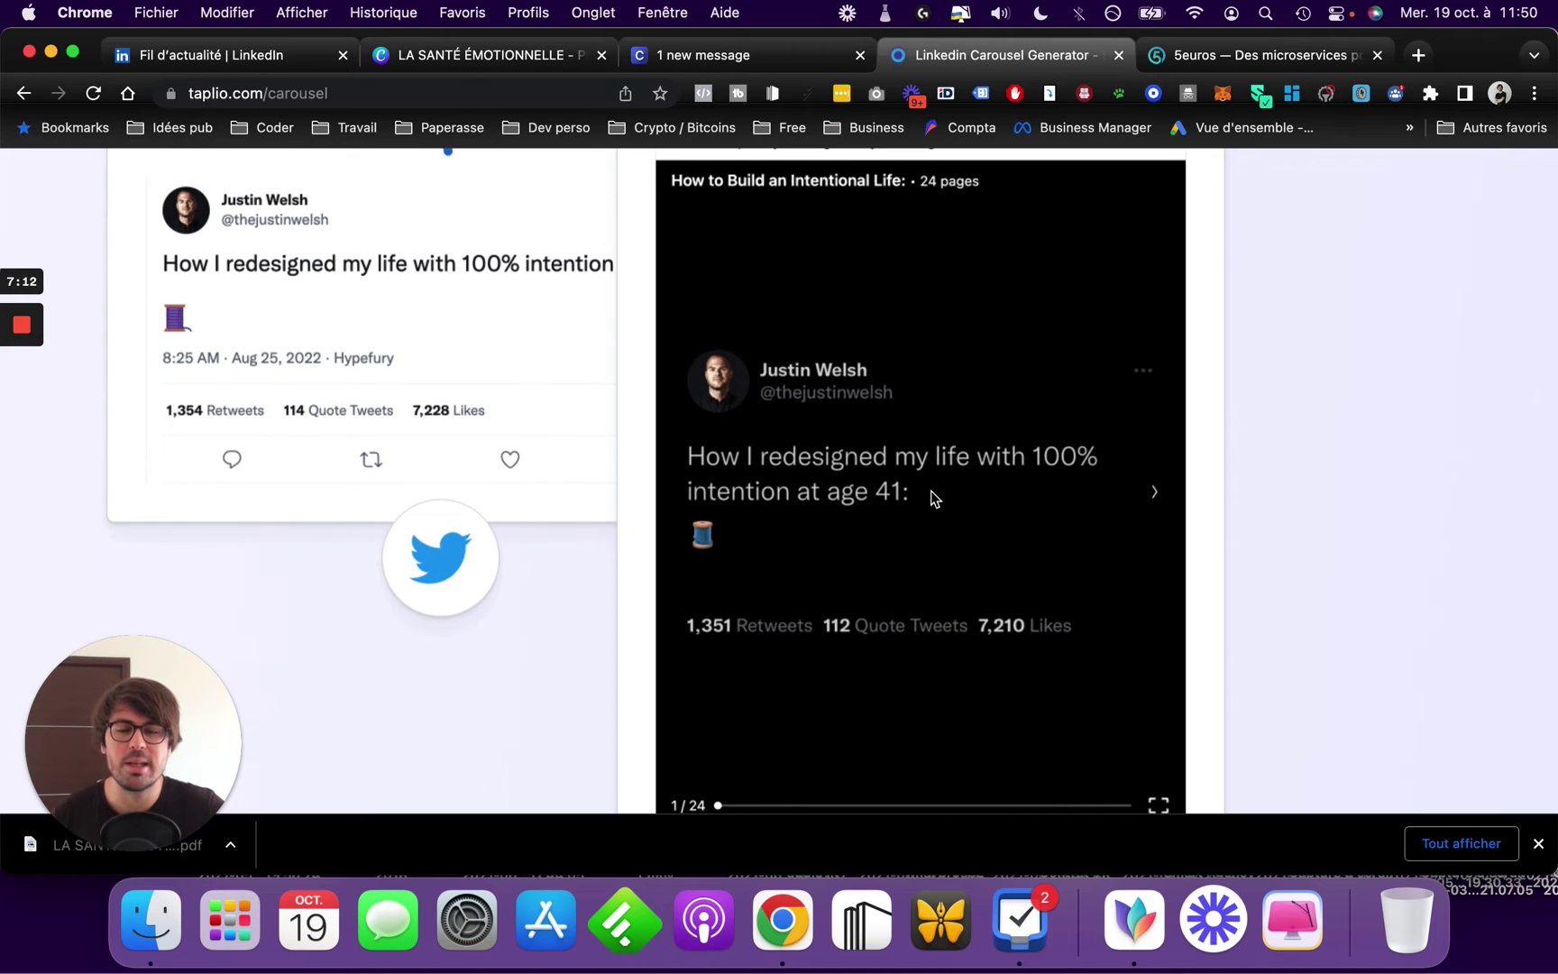
scroll(929, 498, down, 2)
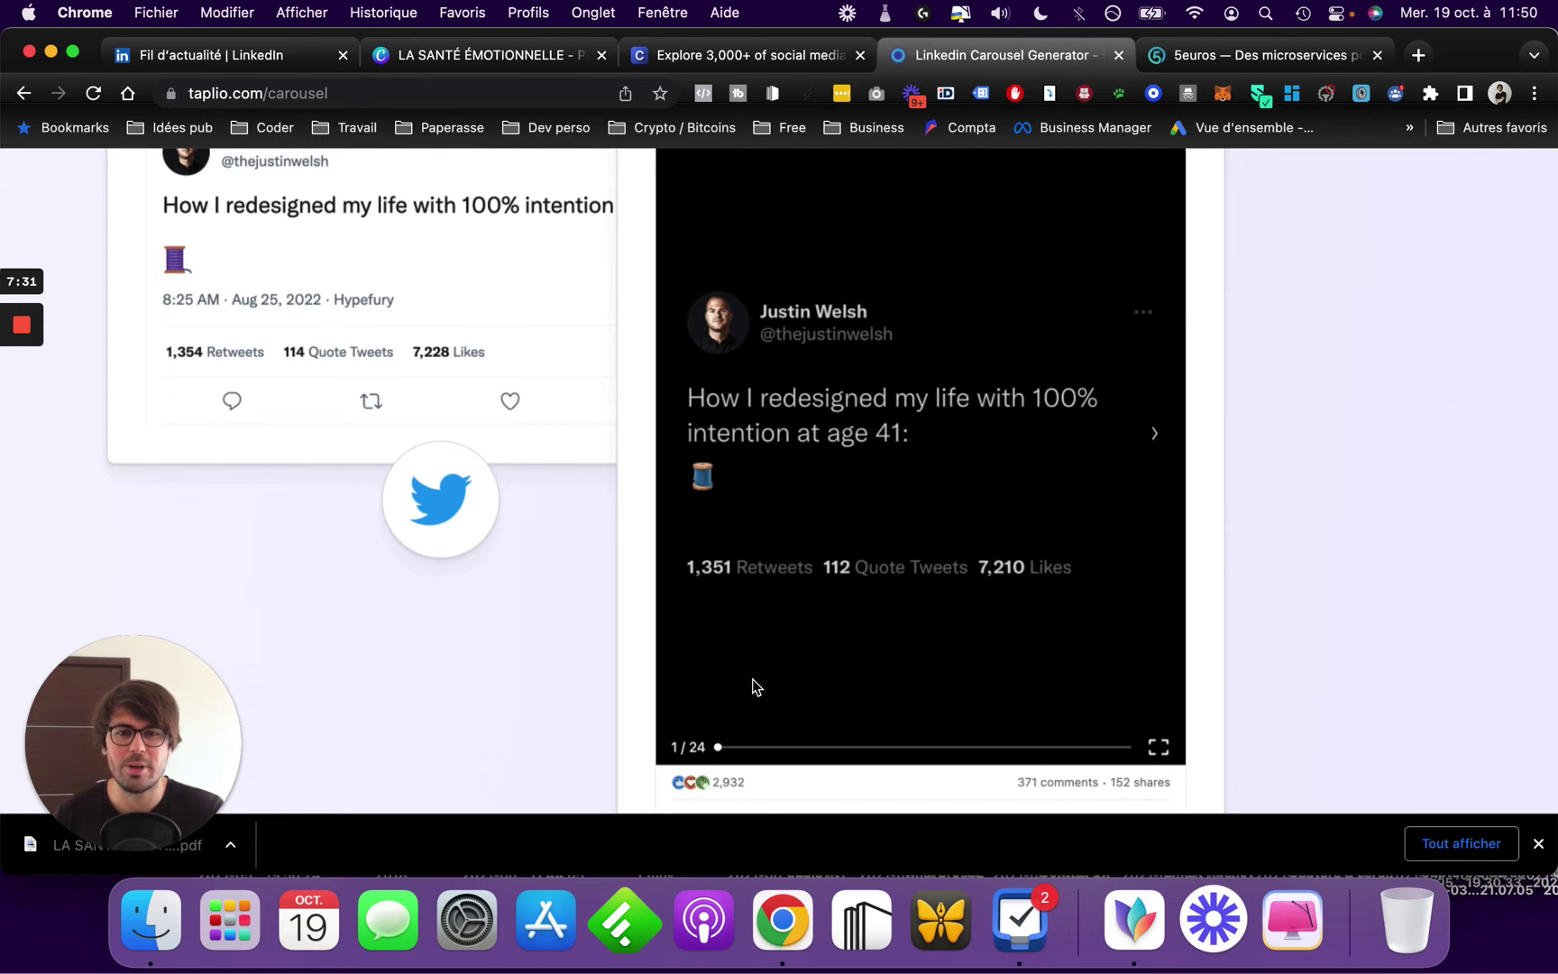
scroll(755, 687, up, 5)
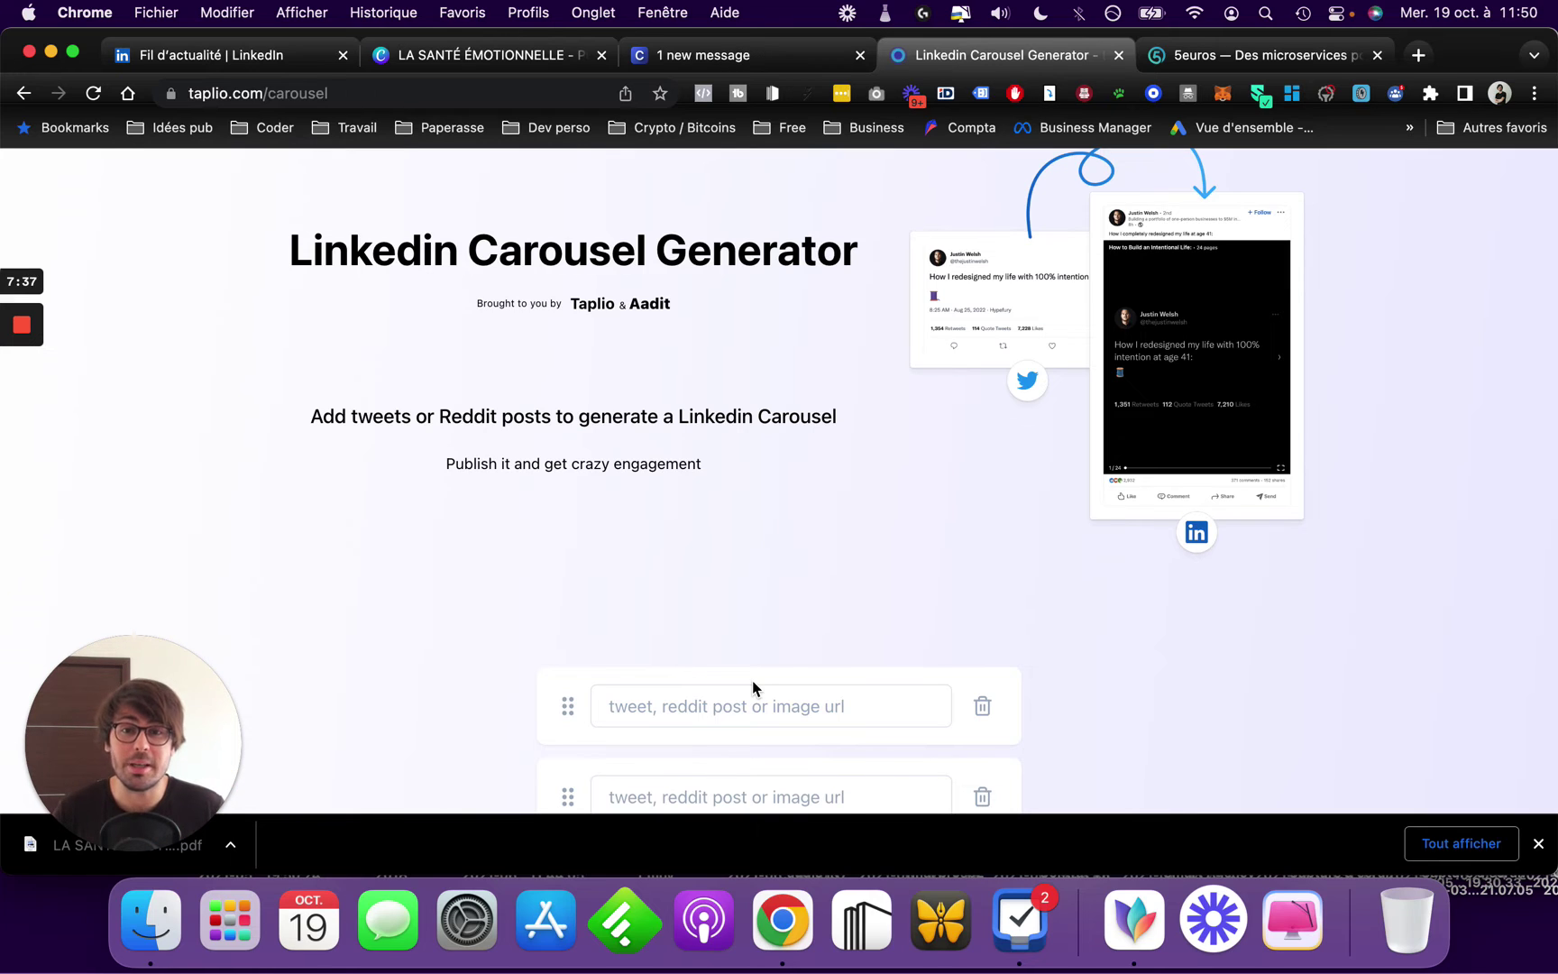
Step: Switch to the 5euros.com site and search its microservices for "carrousel"
click(205, 56)
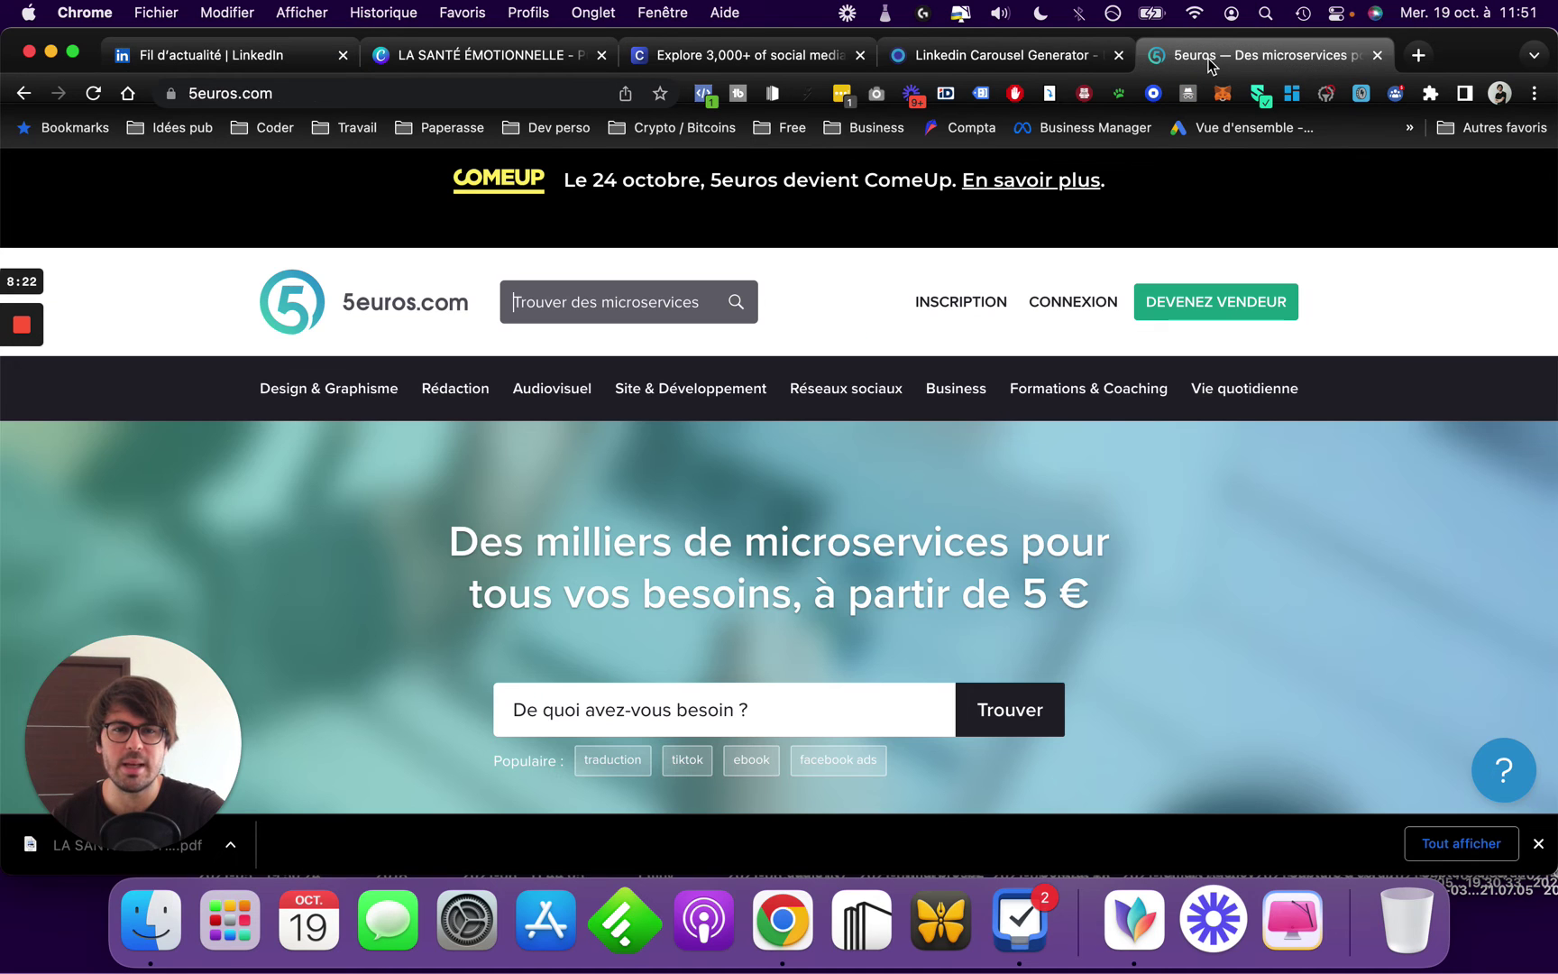
click(1213, 56)
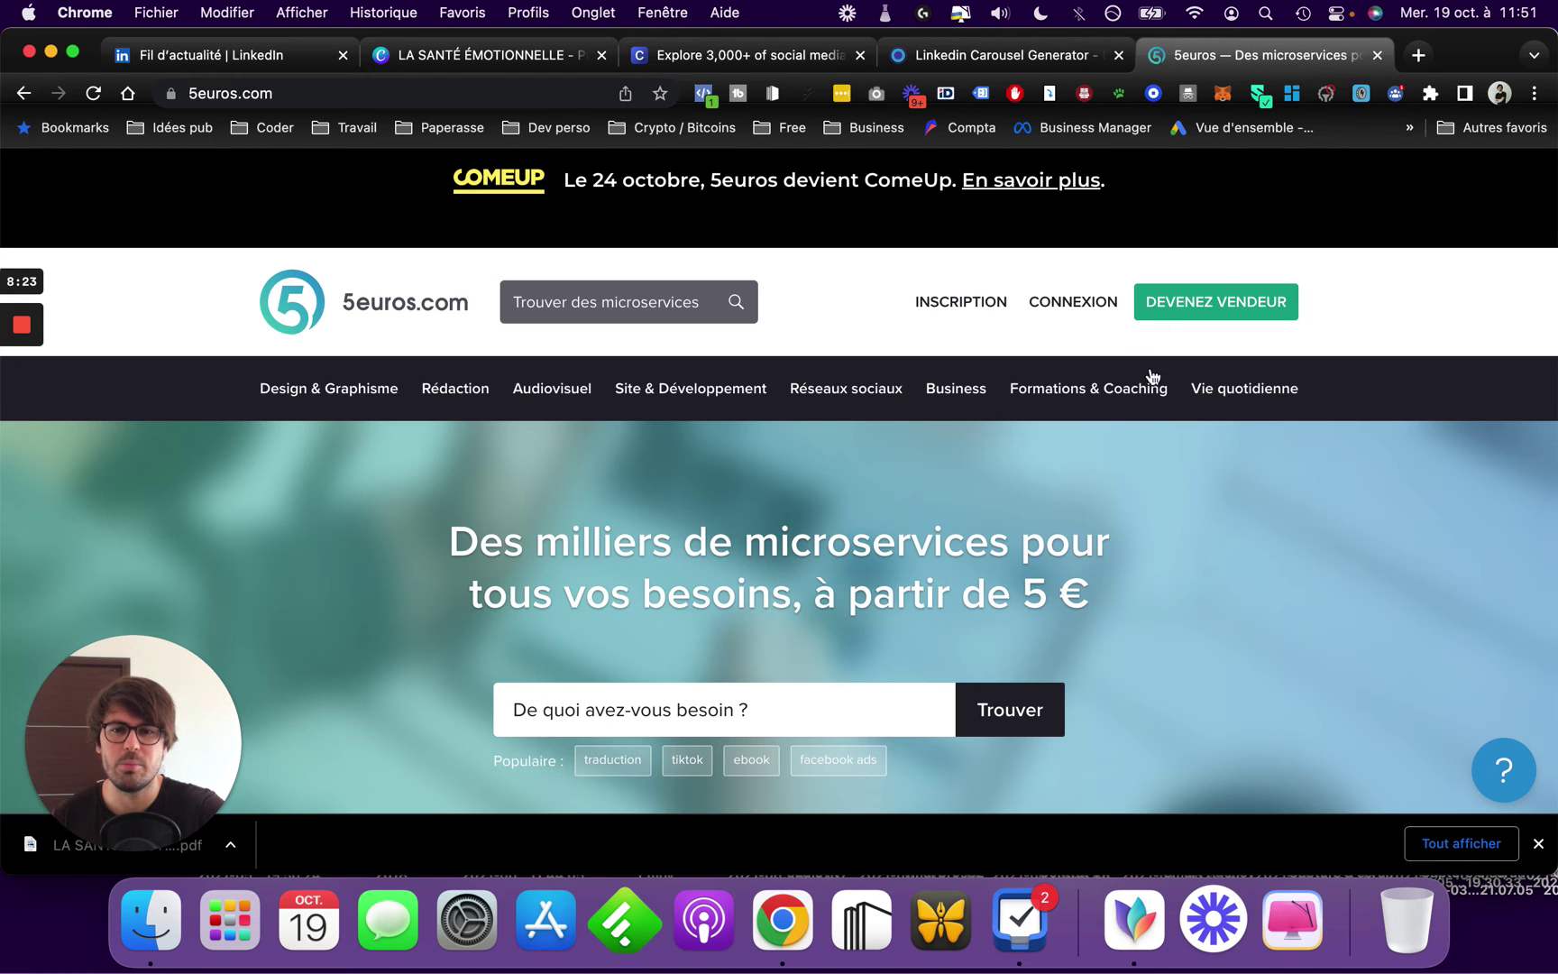
text(c)
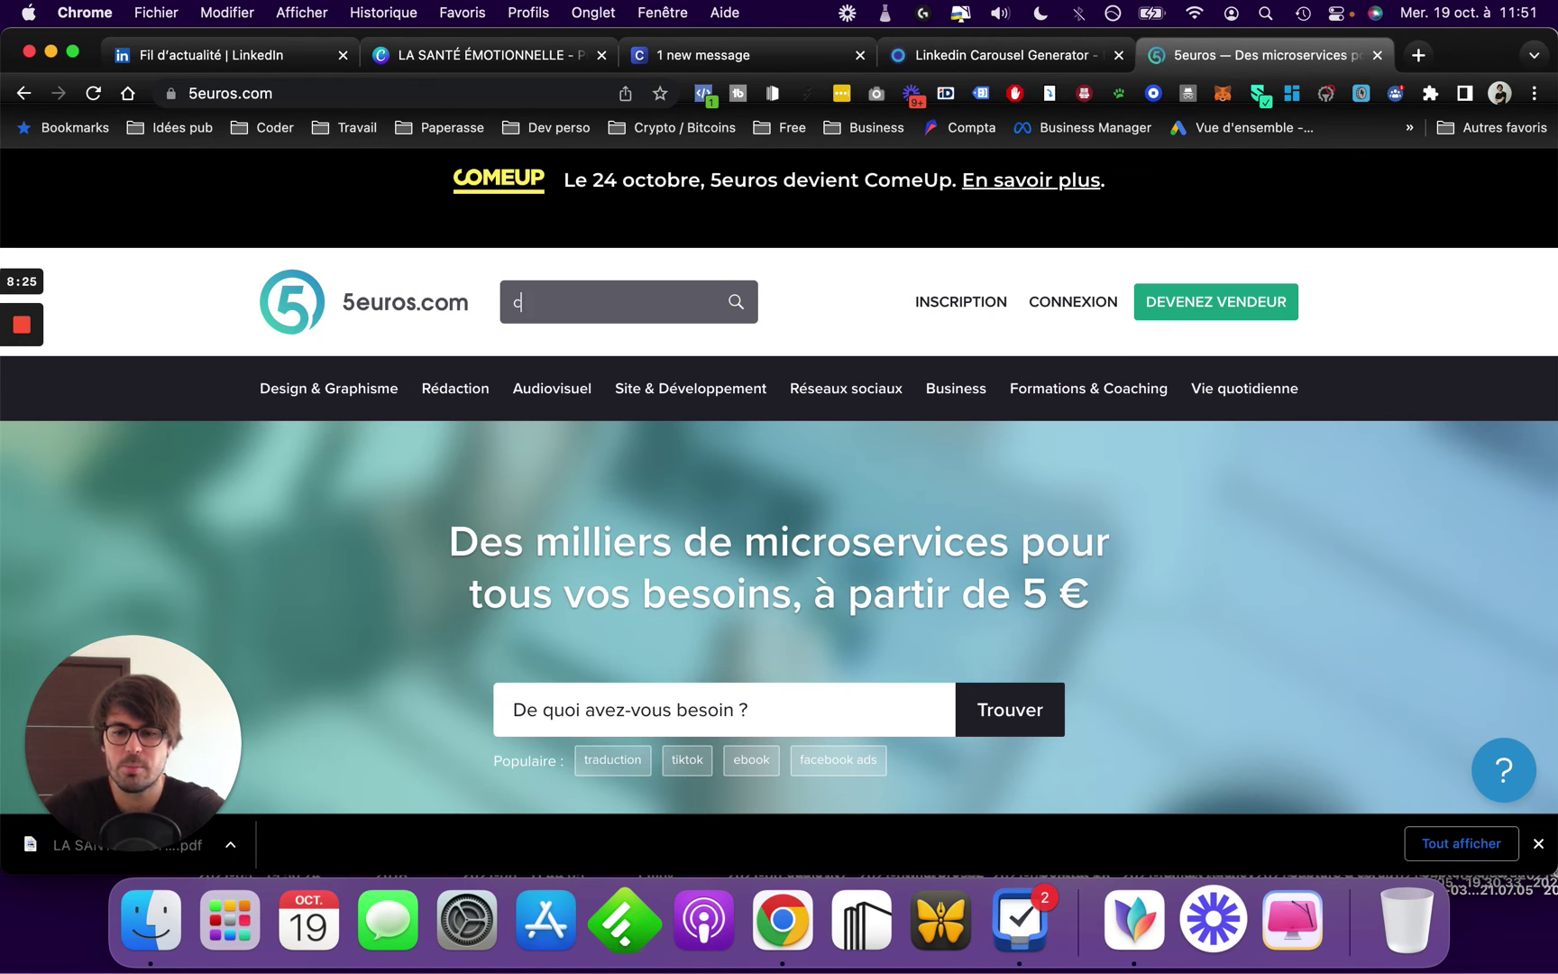
text(arrousel)
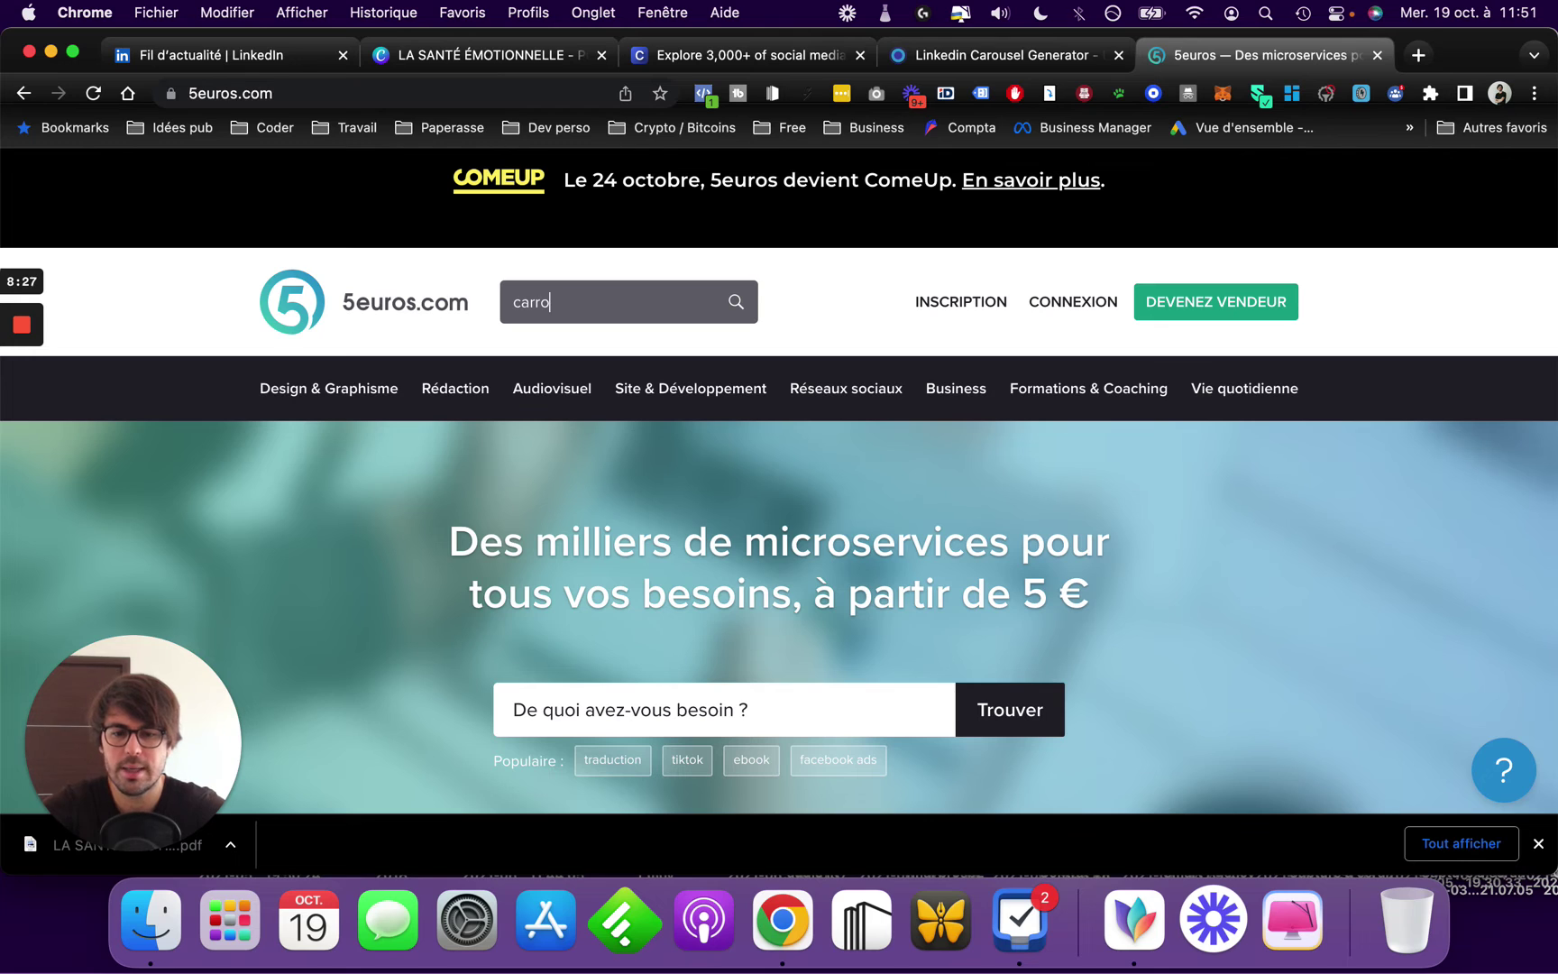
key(Return)
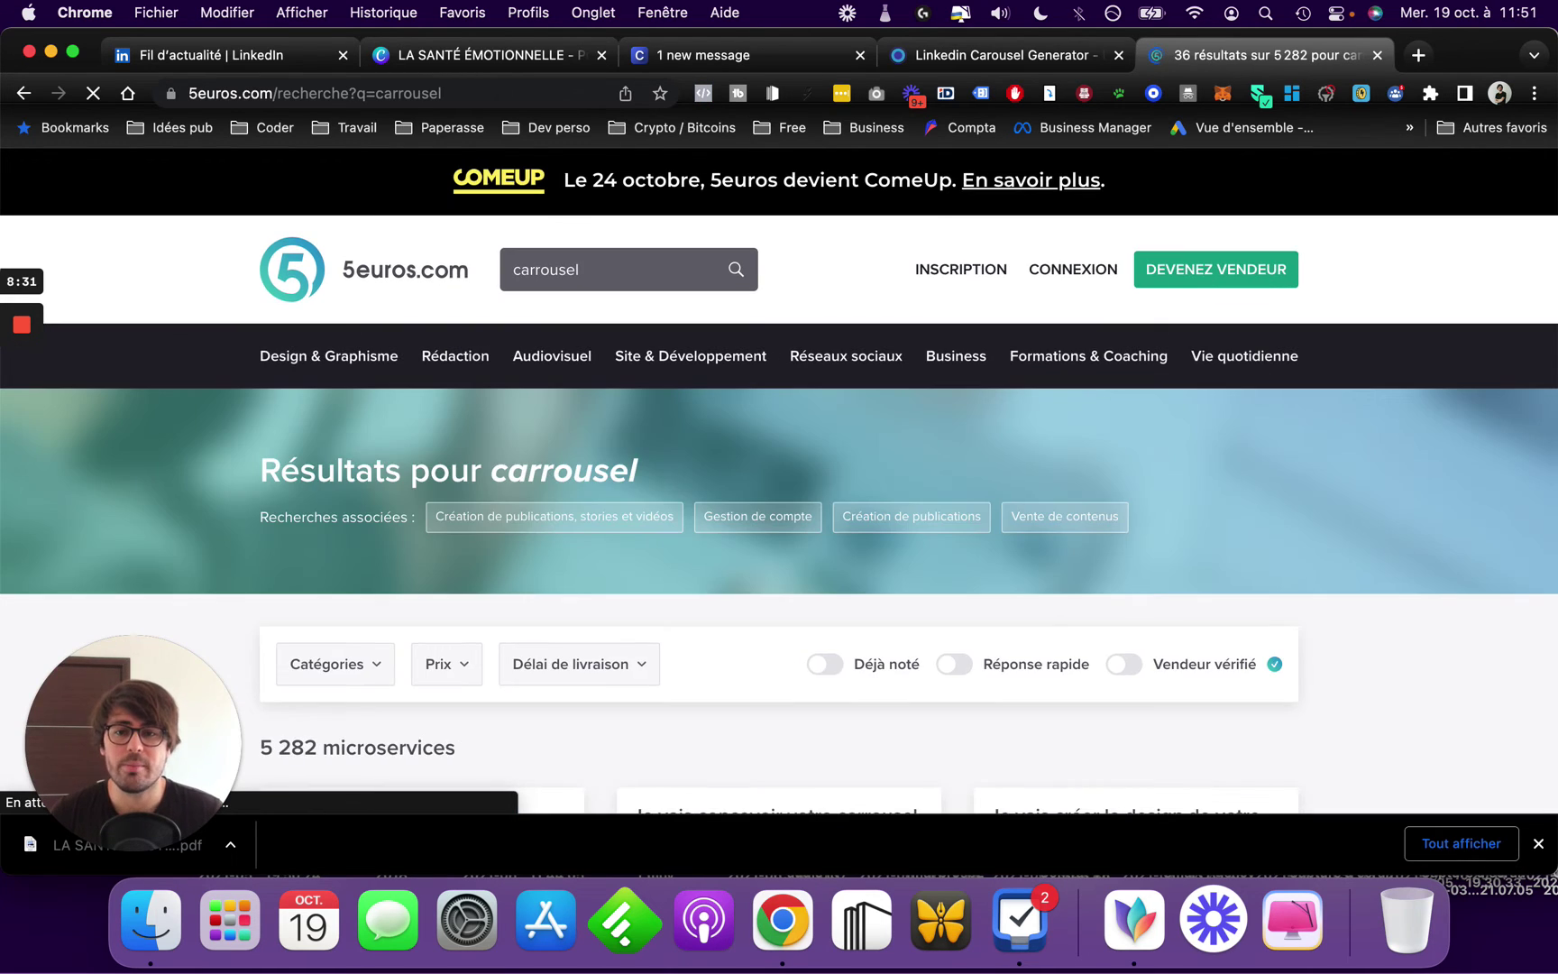
Step: Browse the first carousel microservices and restrict the results to already rated ones ("Déjà noté")
scroll(1124, 590, down, 5)
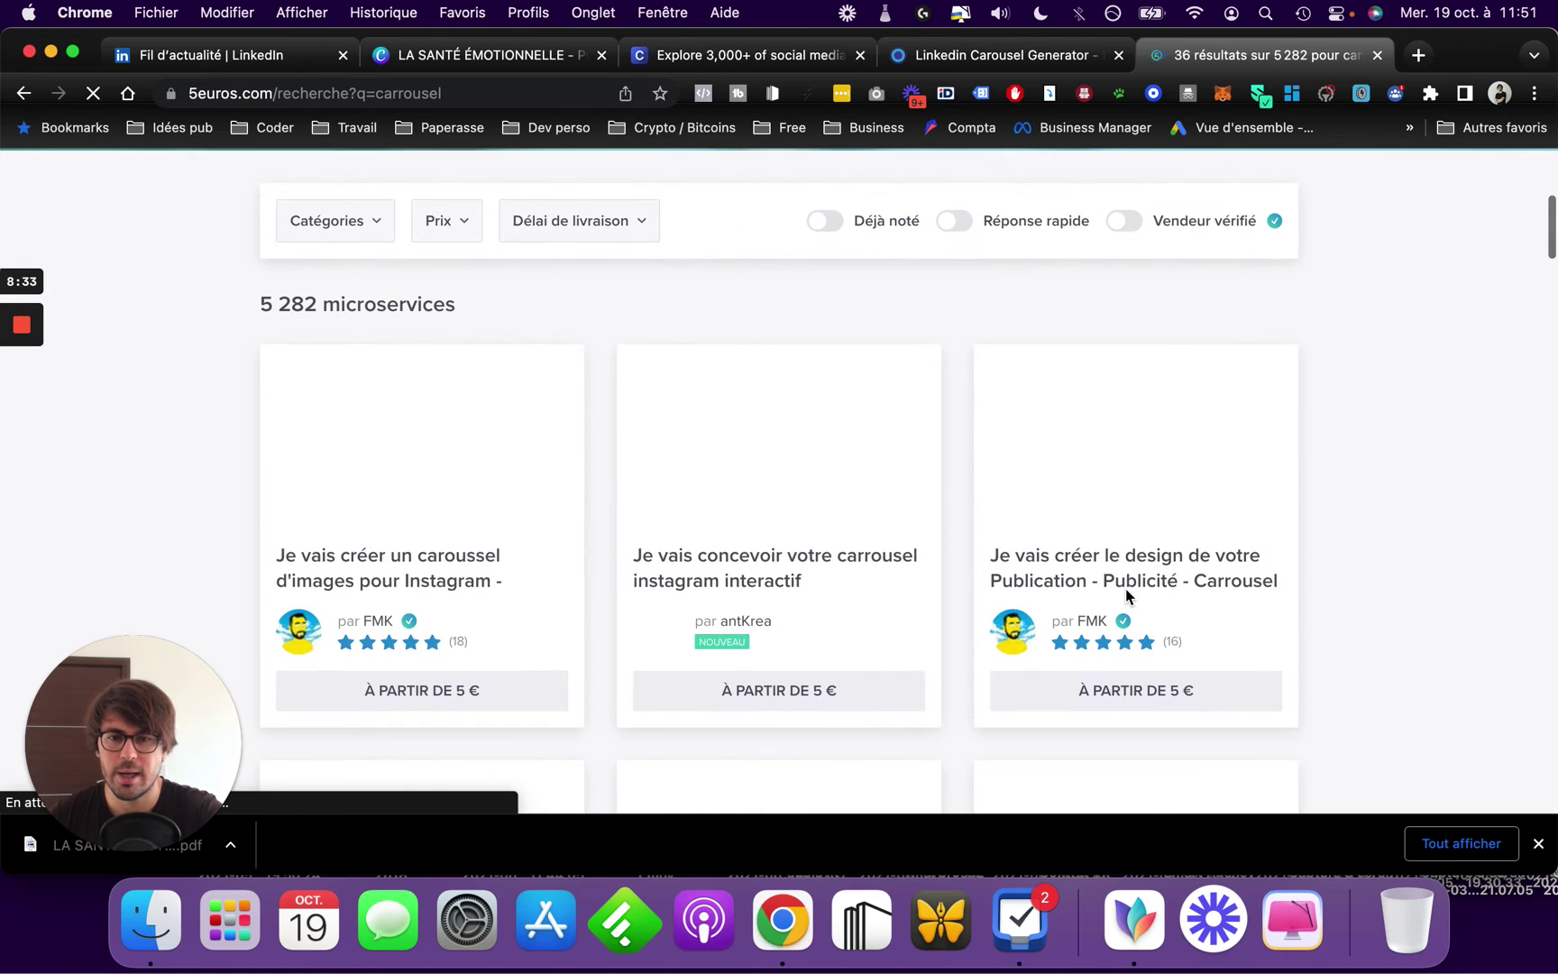
scroll(509, 591, down, 1)
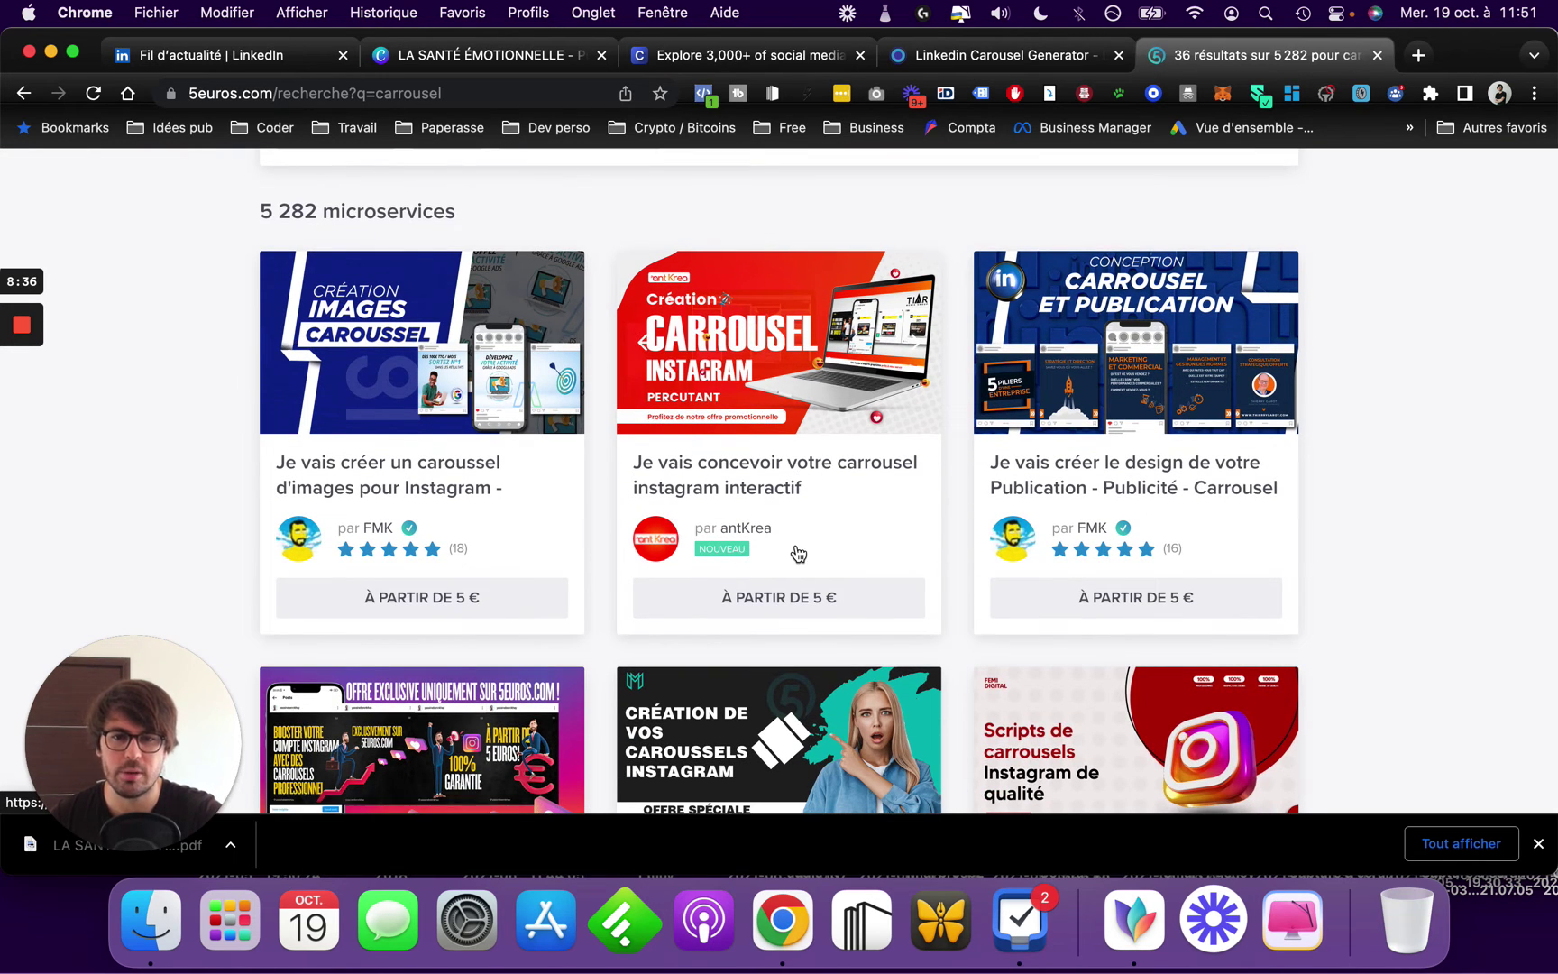
scroll(793, 549, down, 1)
scroll(798, 478, up, 1)
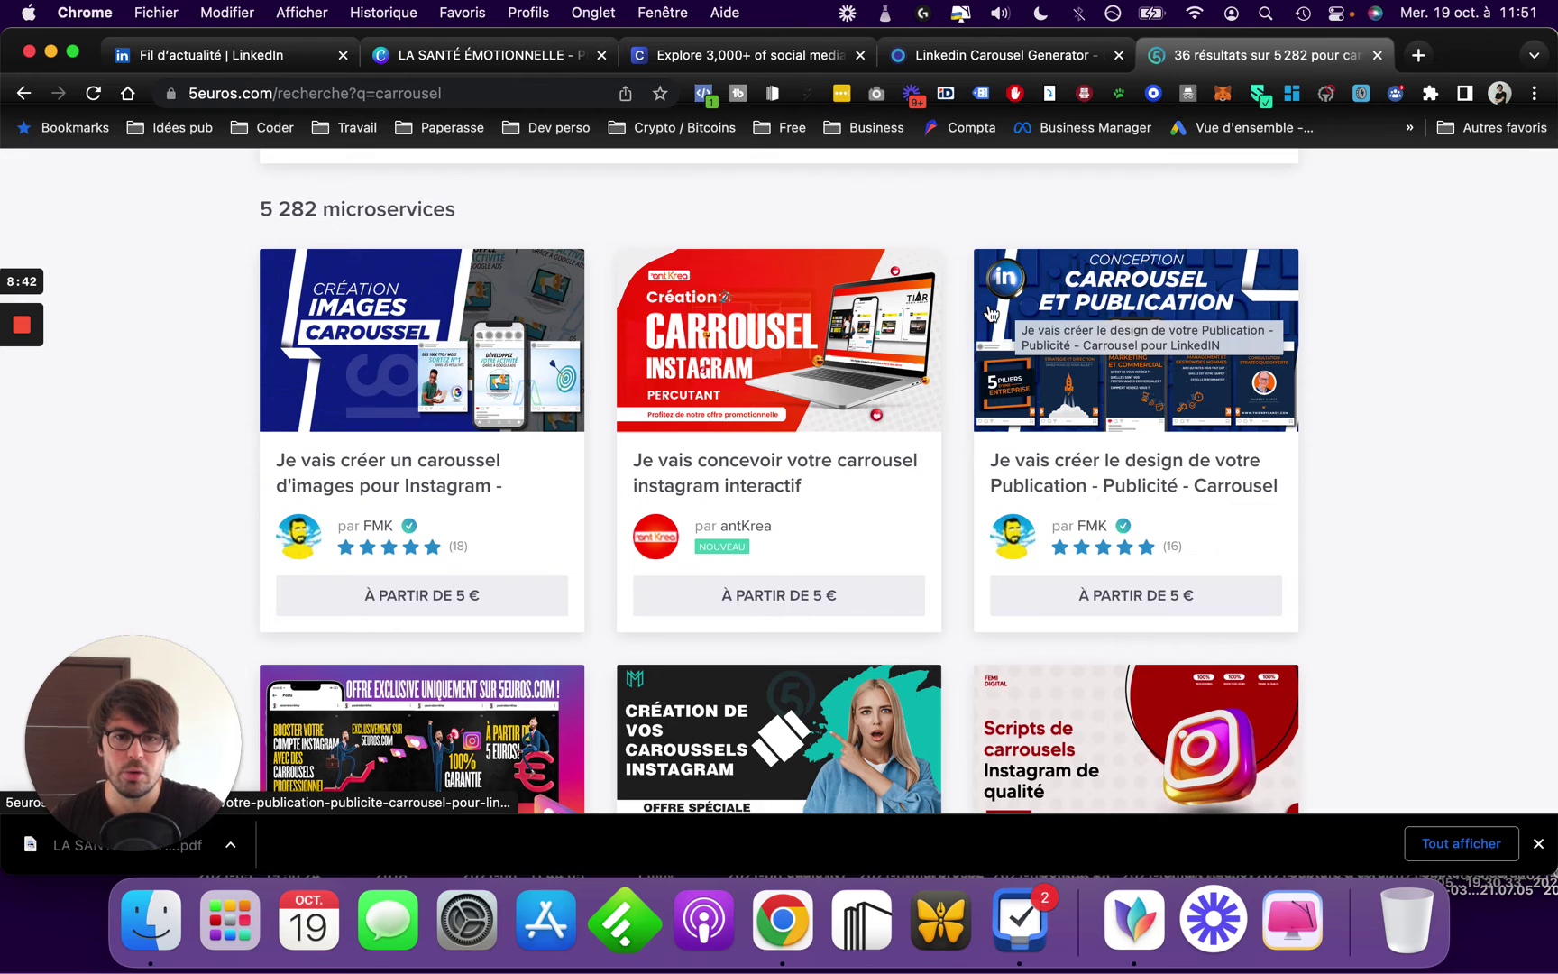
scroll(987, 306, up, 4)
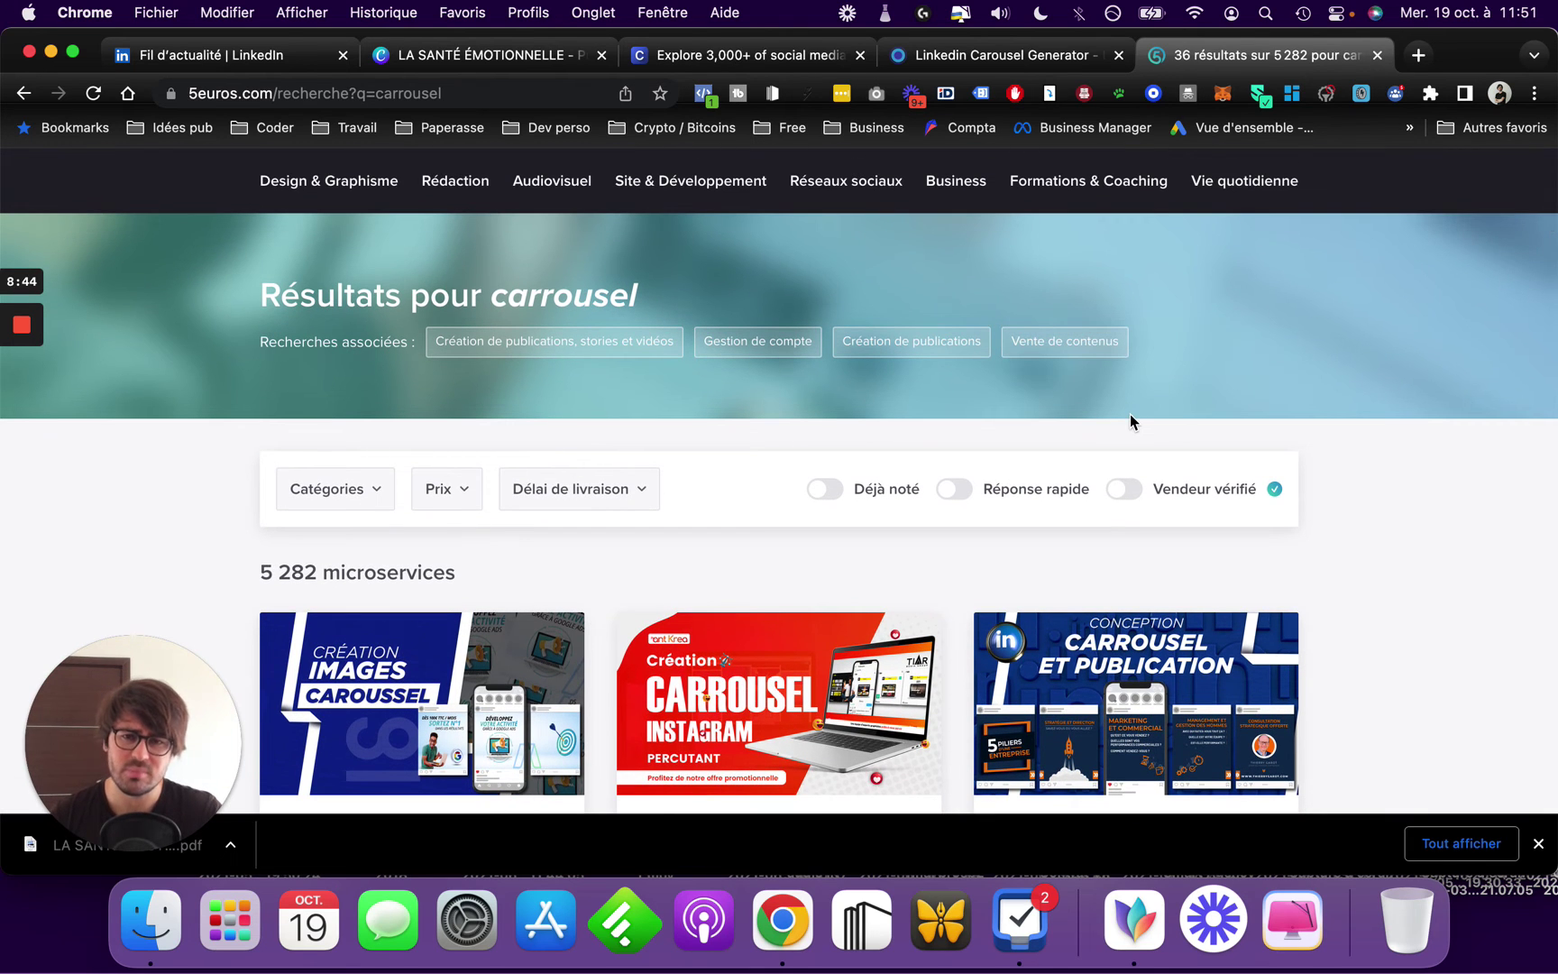
click(824, 489)
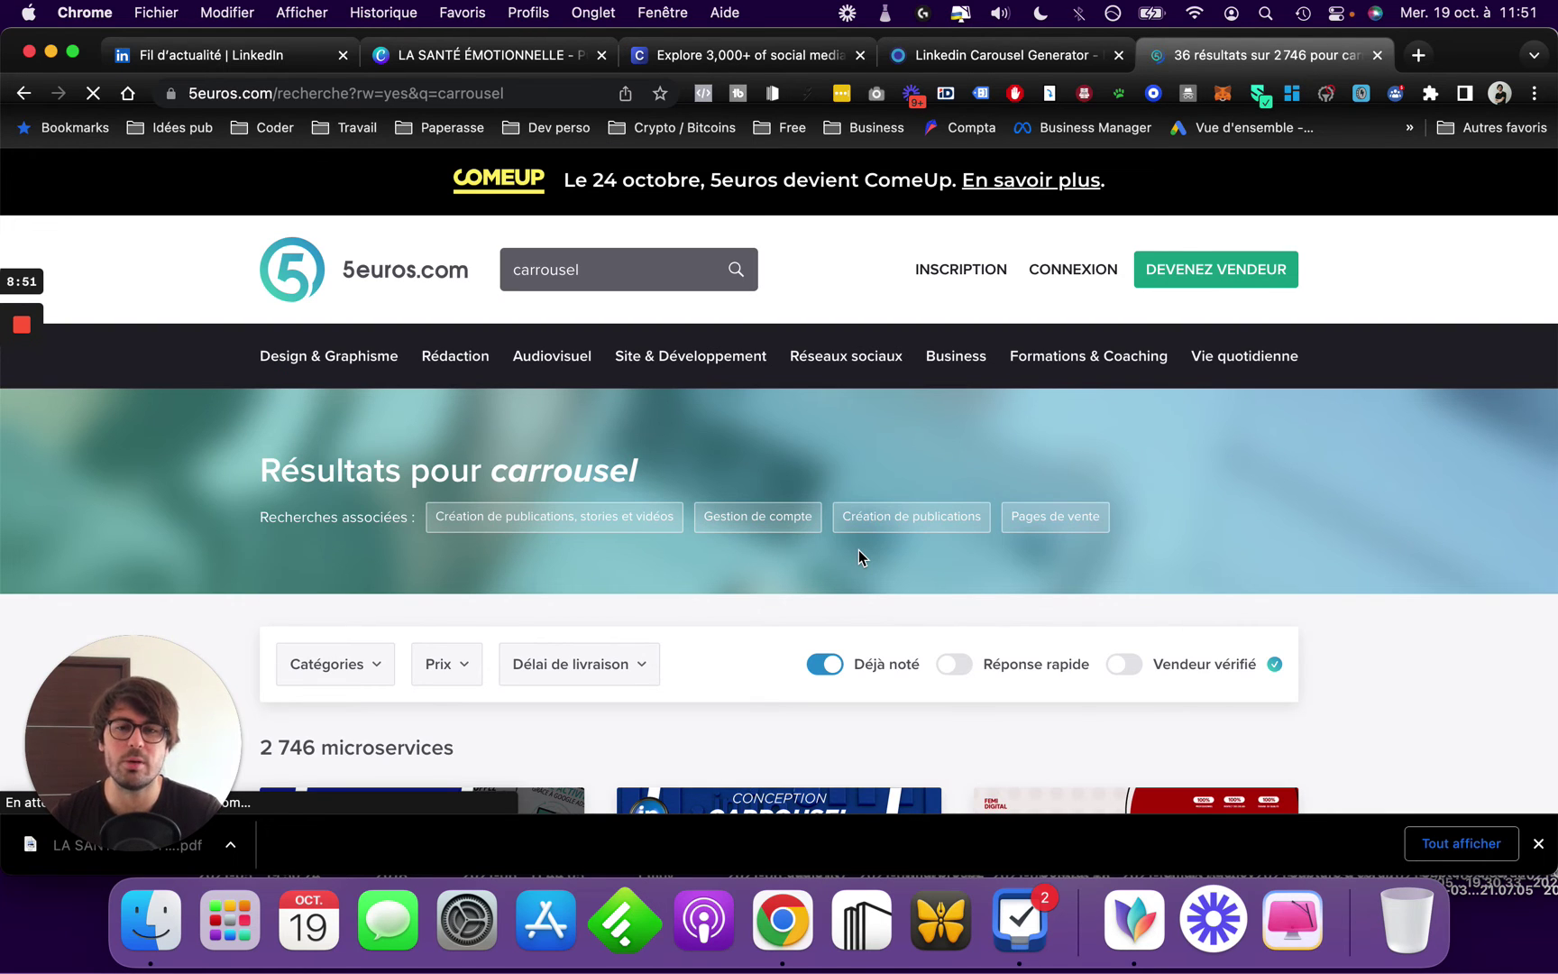
Step: Examine the filtered carousel and social media microservices, comparing their offers, ratings and starting prices
scroll(859, 549, down, 5)
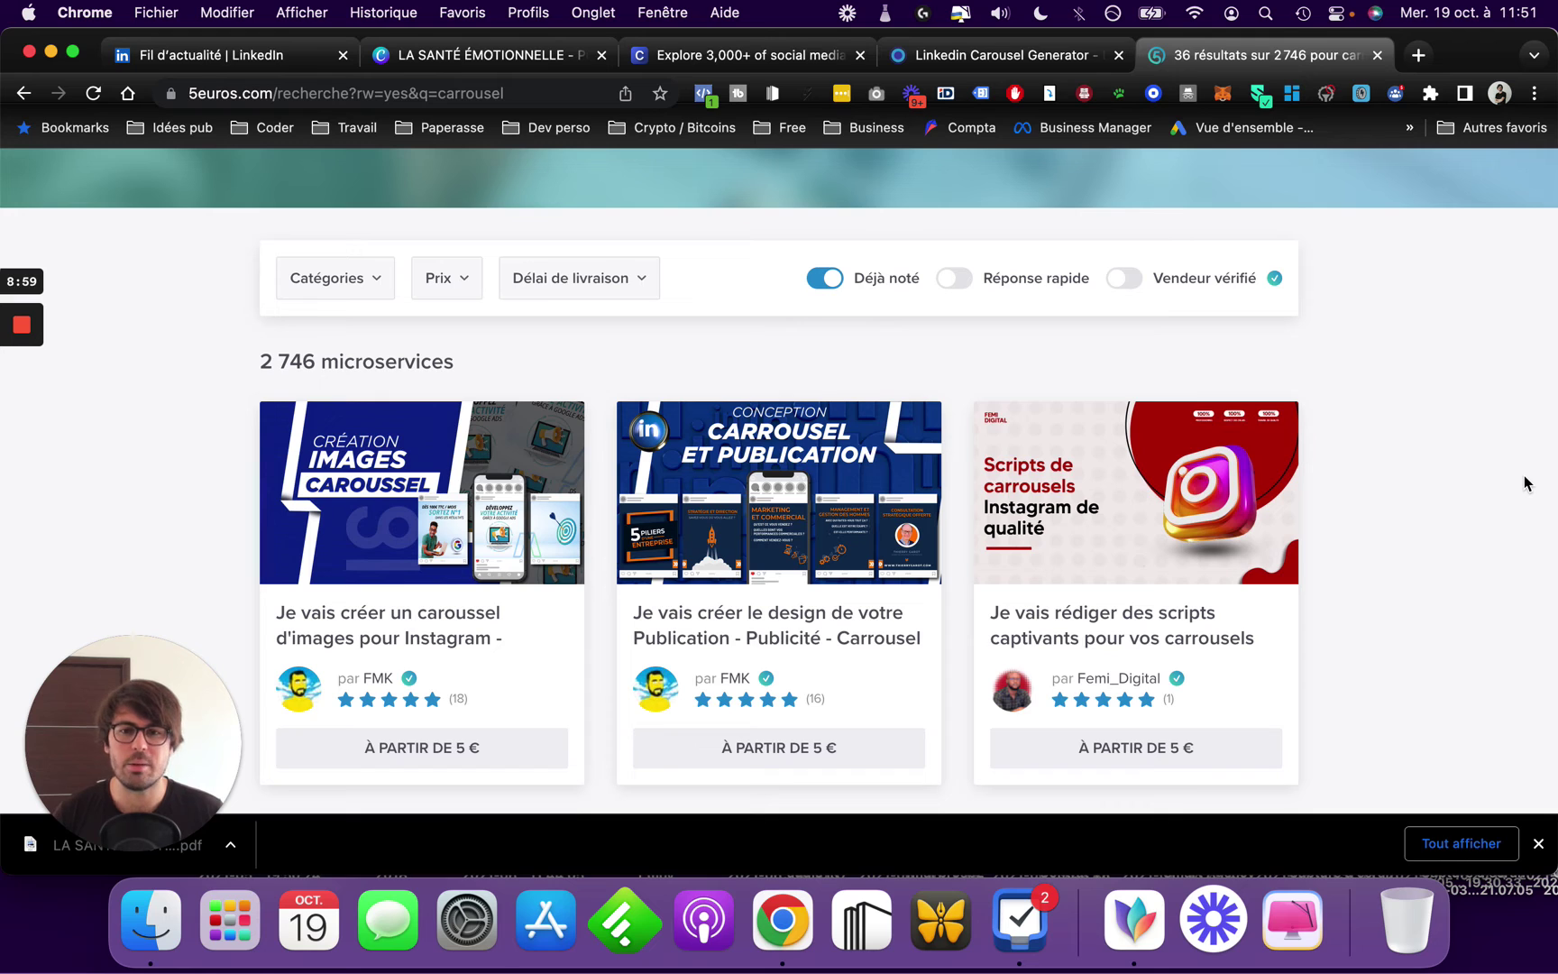
scroll(1526, 484, down, 3)
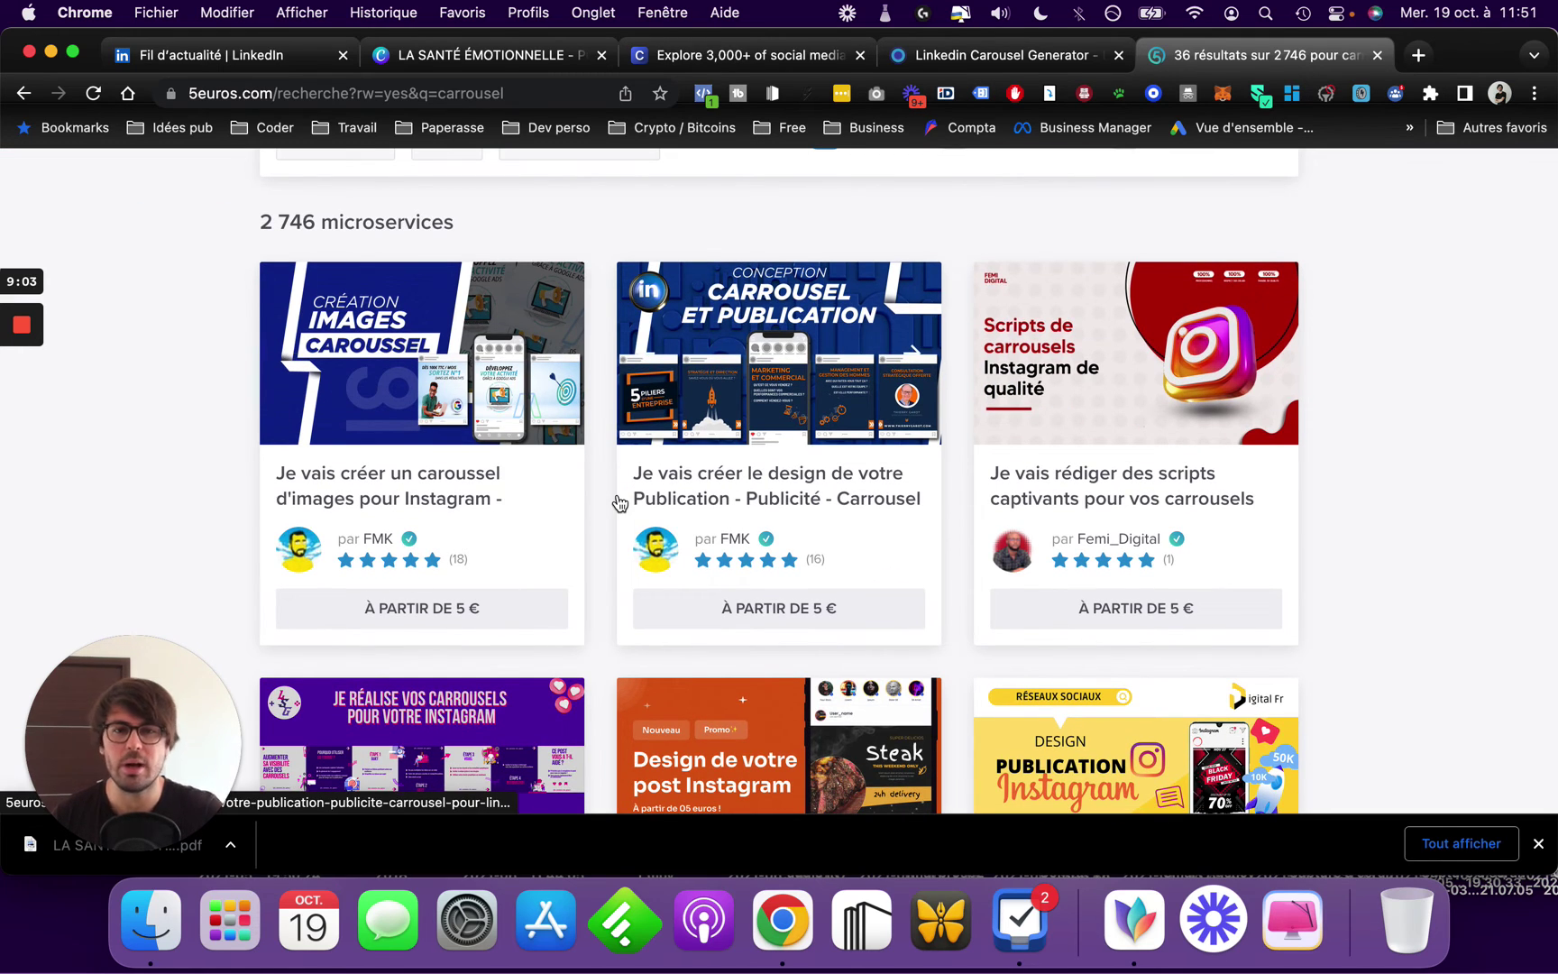
scroll(494, 546, up, 5)
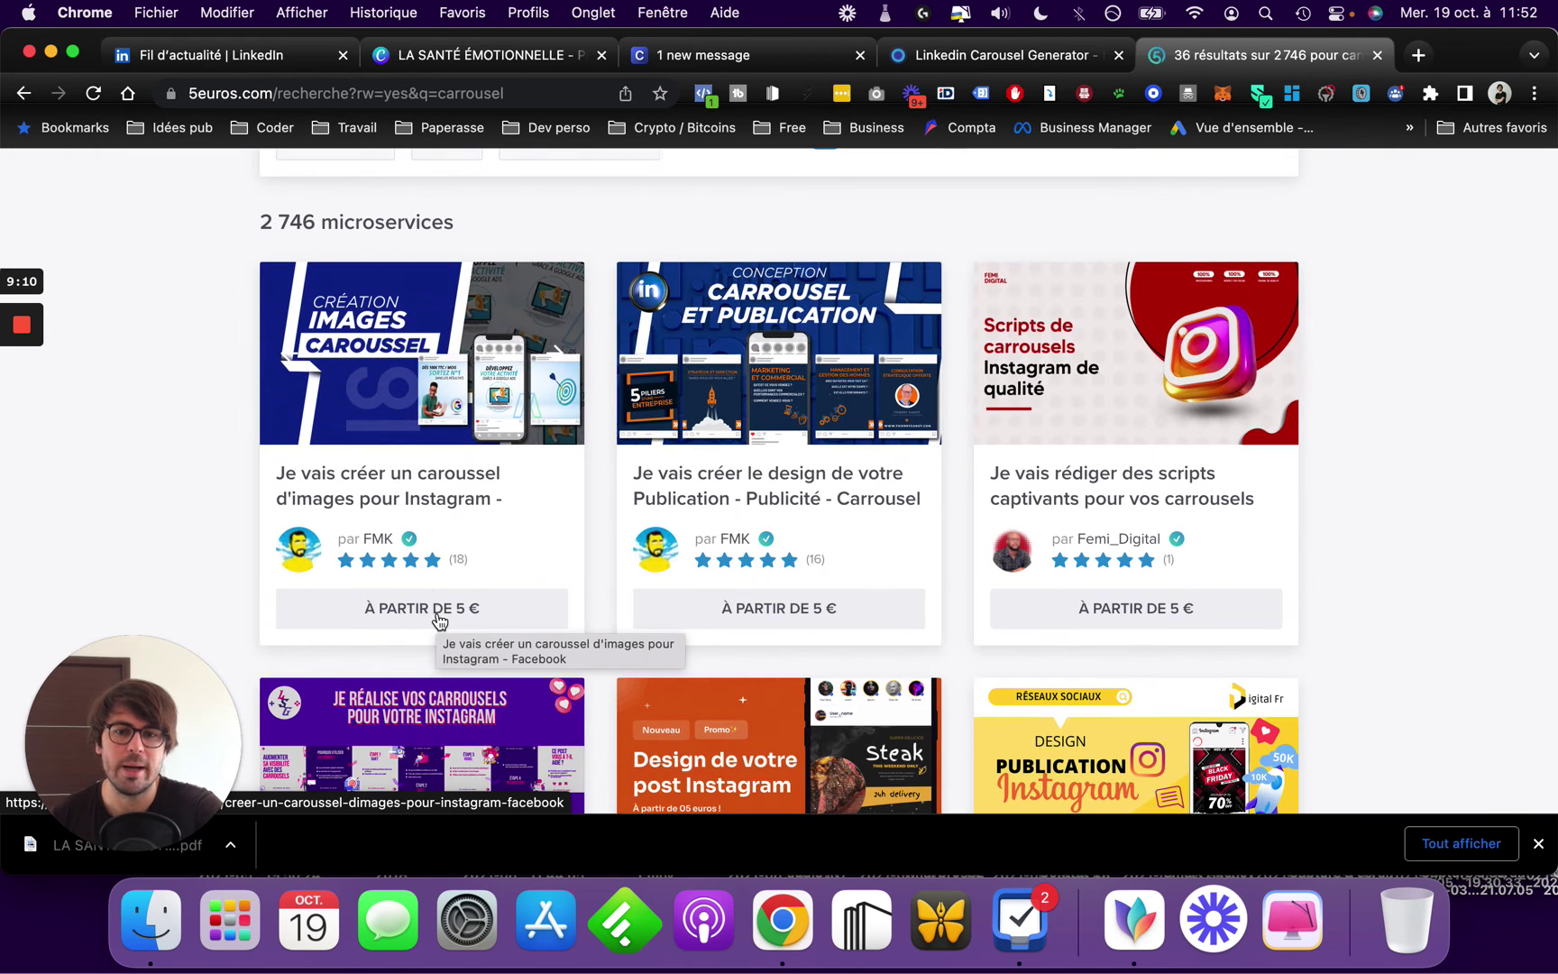
scroll(439, 621, down, 5)
scroll(960, 539, down, 4)
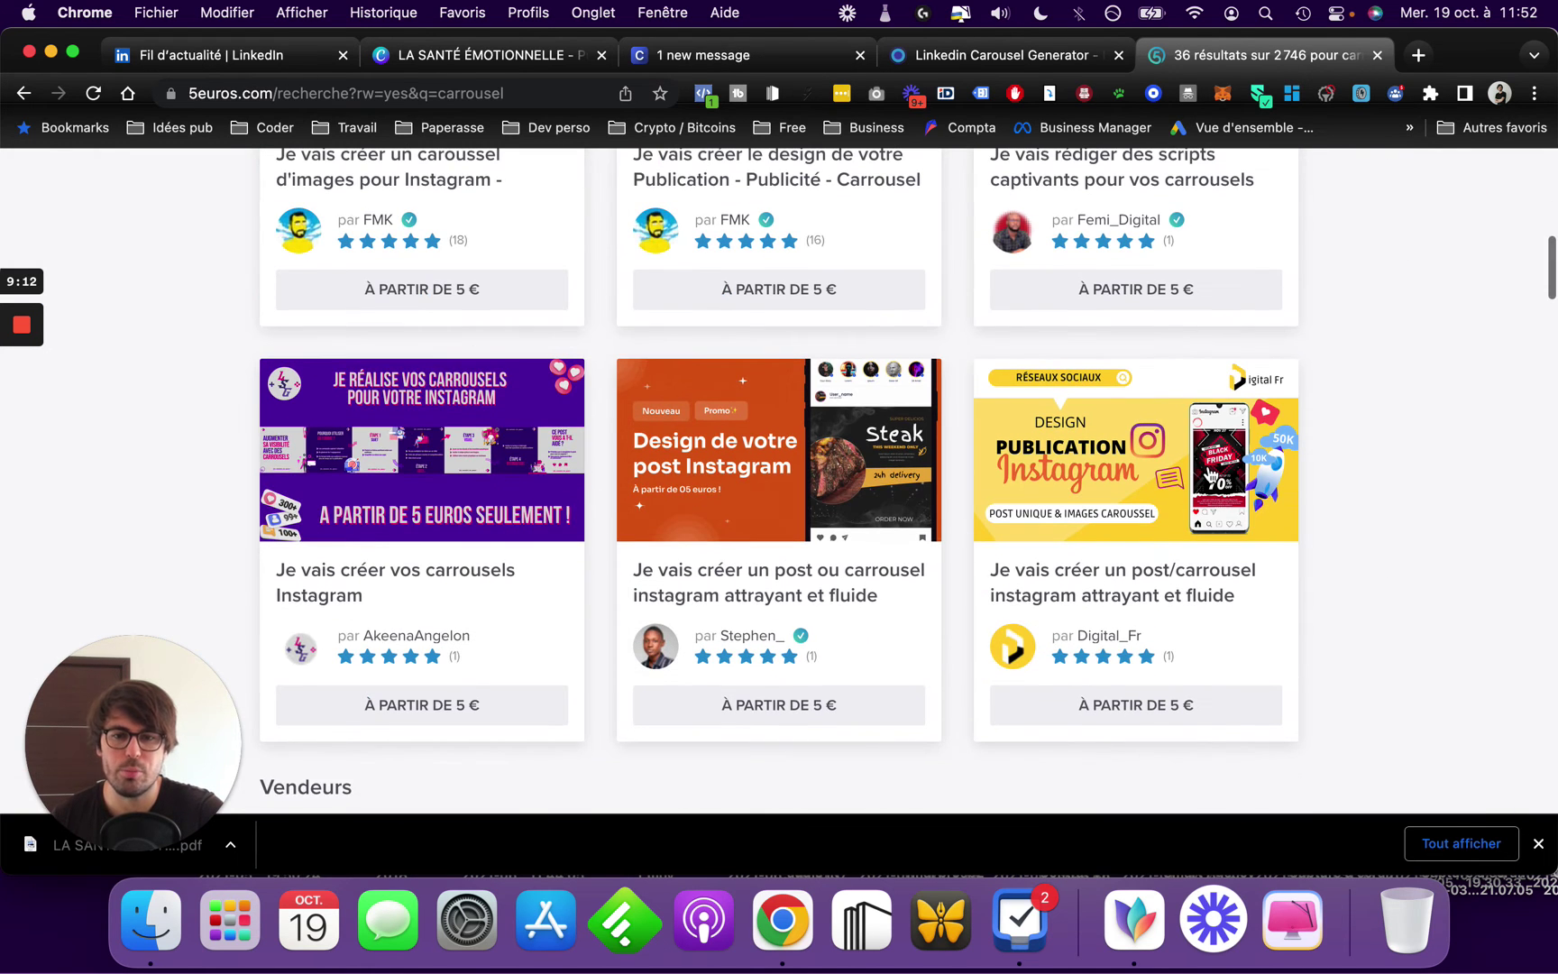
scroll(1208, 473, down, 1)
scroll(830, 528, down, 10)
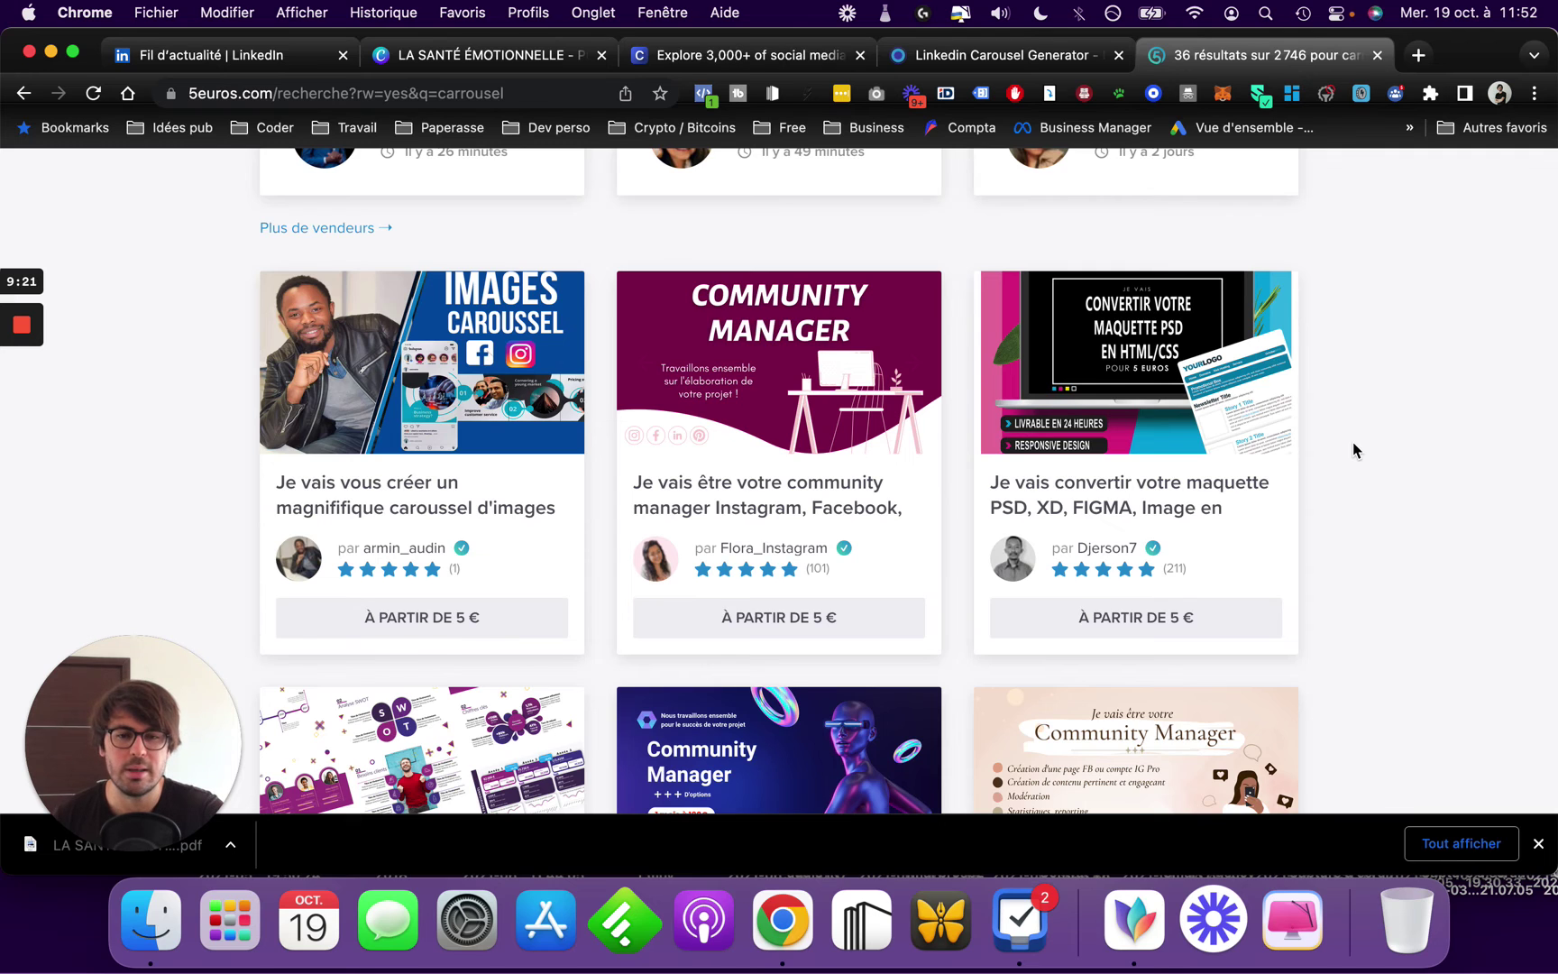
scroll(1354, 443, down, 3)
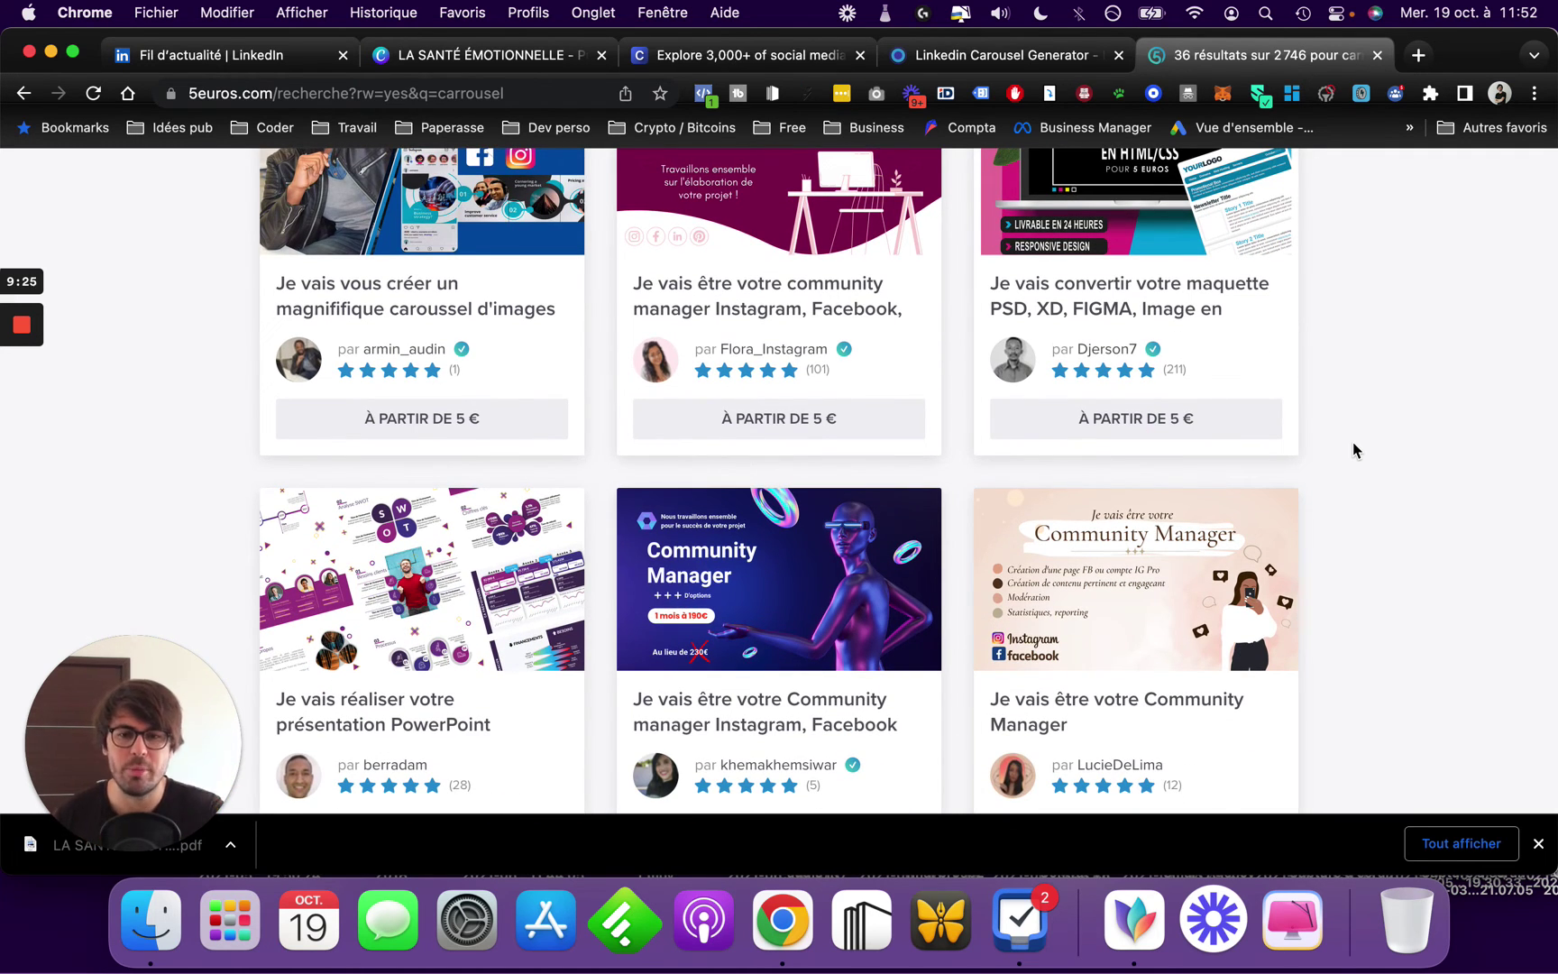
scroll(1352, 442, down, 3)
scroll(1158, 577, down, 4)
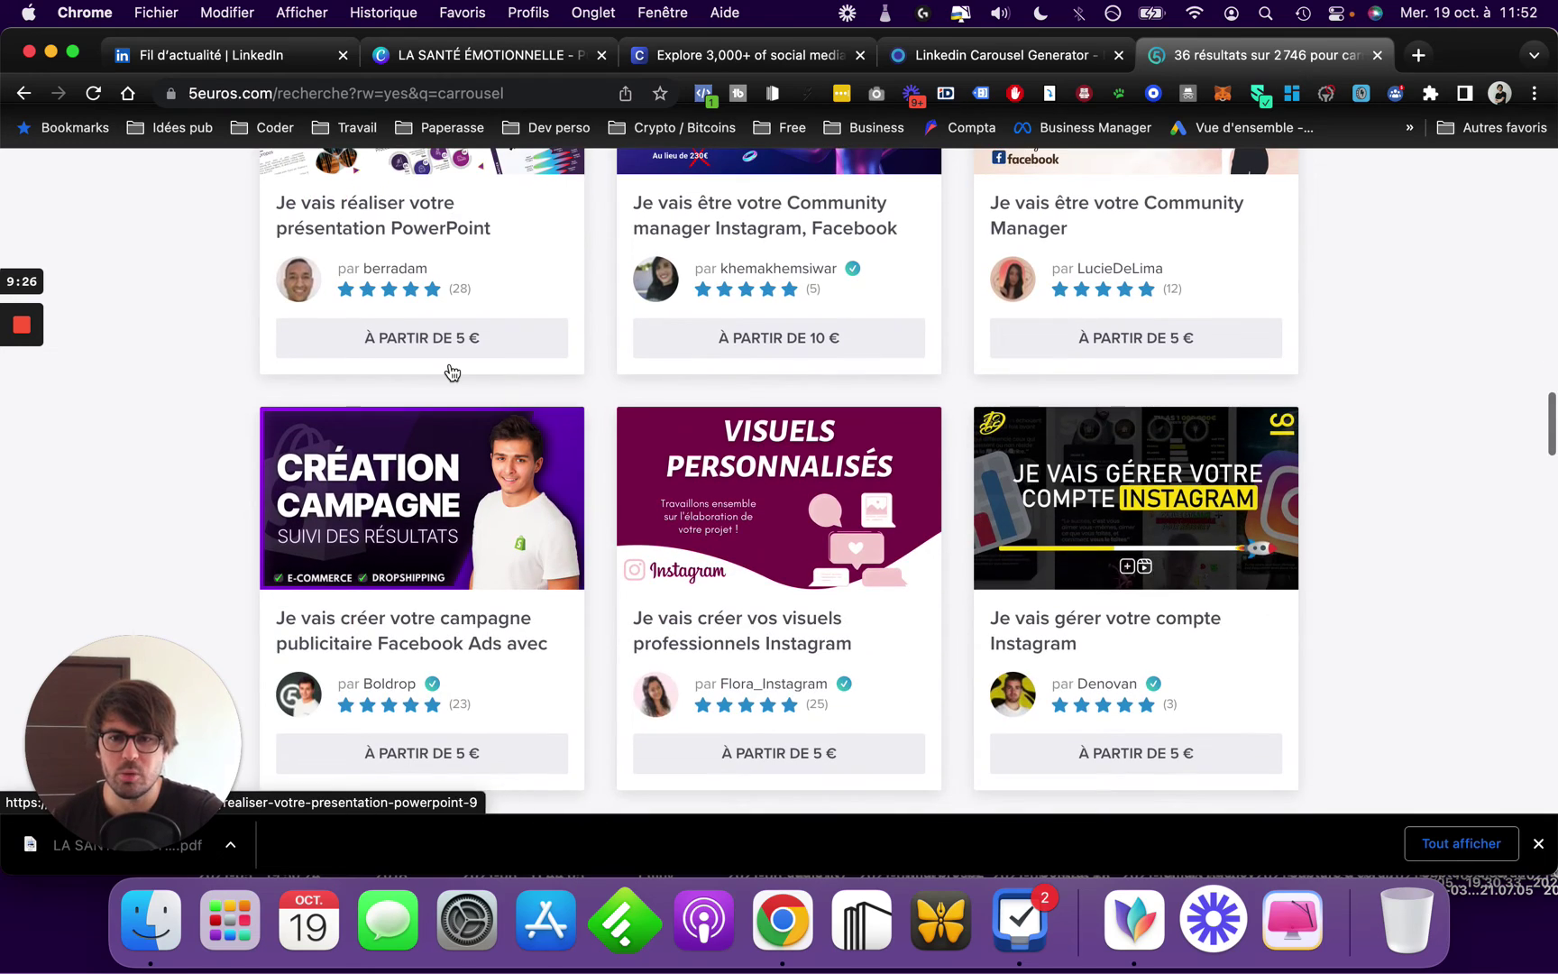
scroll(452, 372, up, 3)
scroll(587, 442, down, 12)
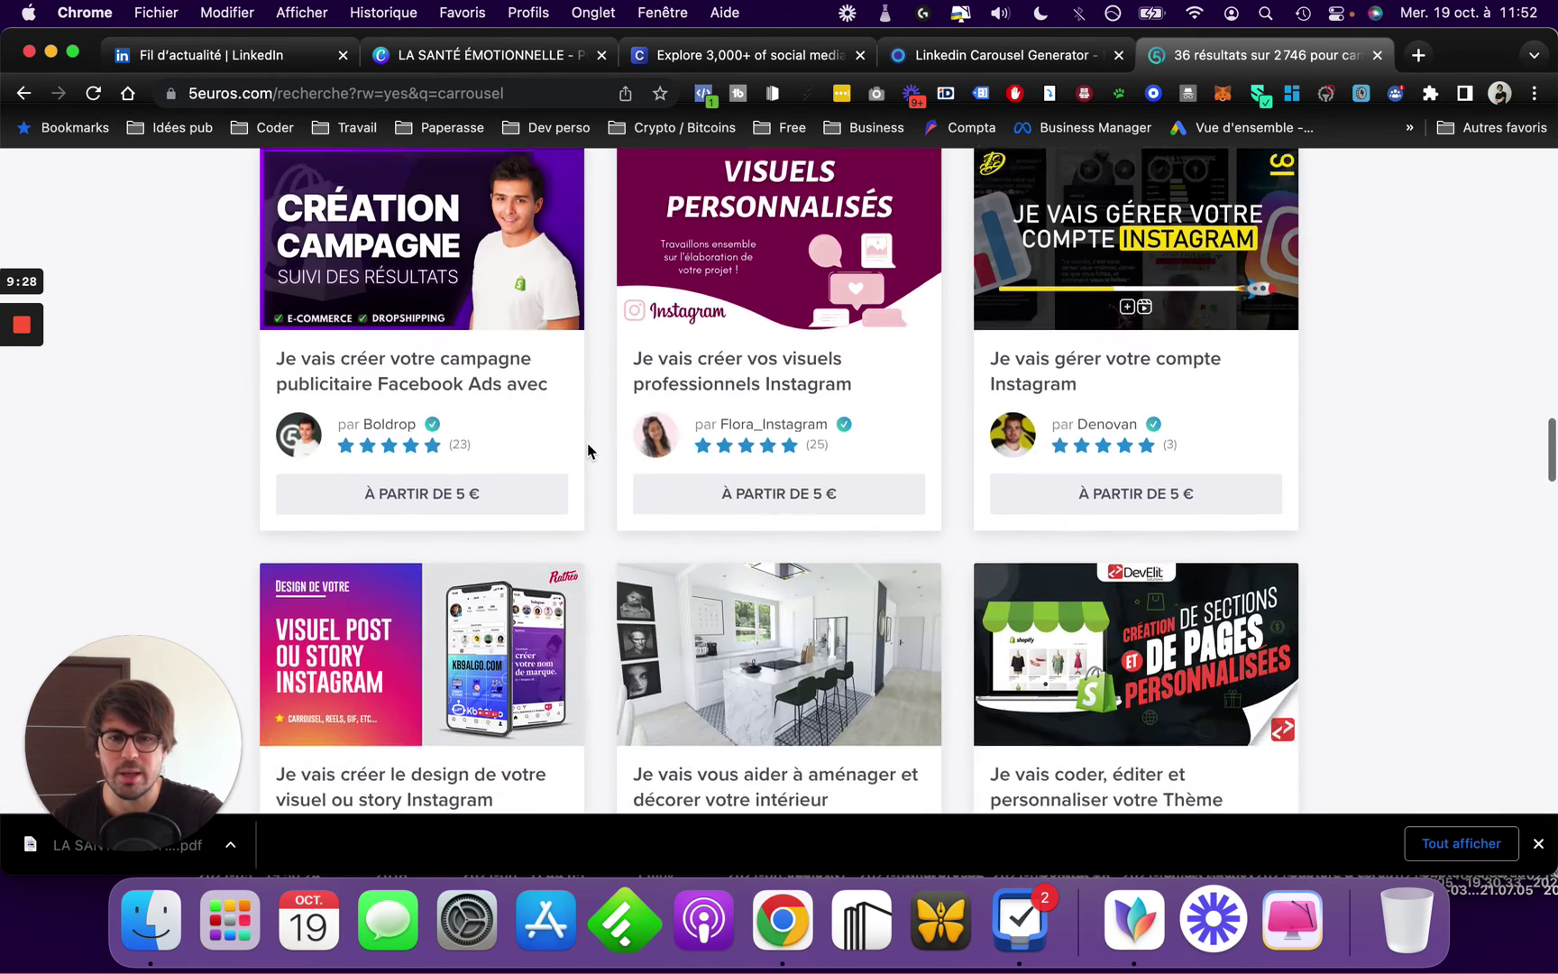
scroll(587, 442, up, 20)
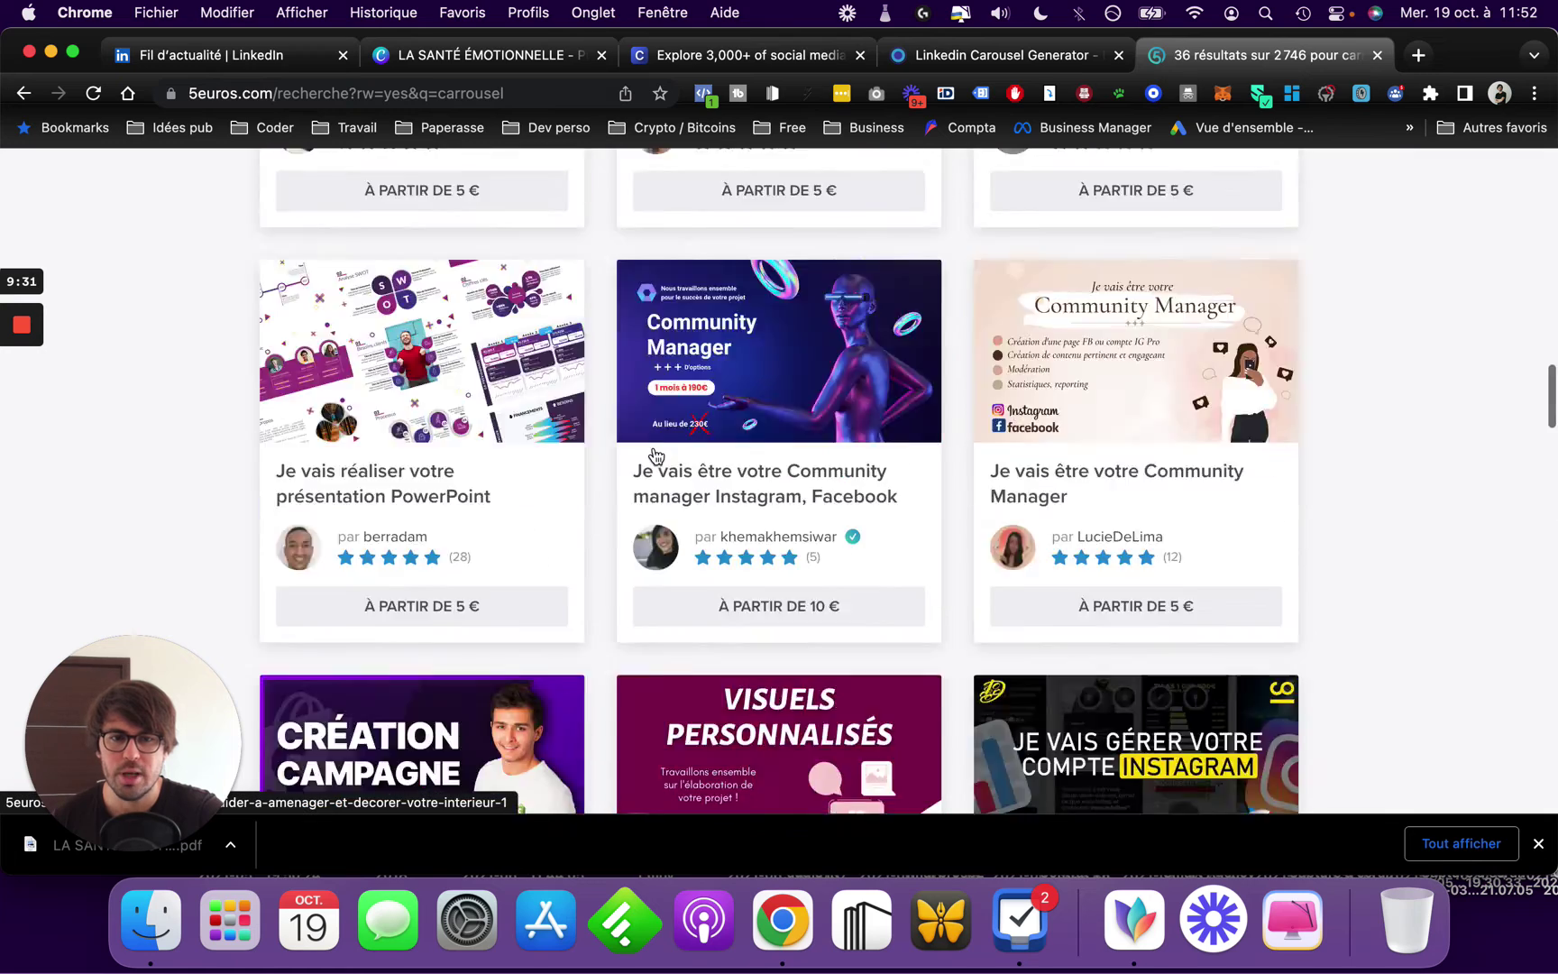
scroll(653, 455, down, 8)
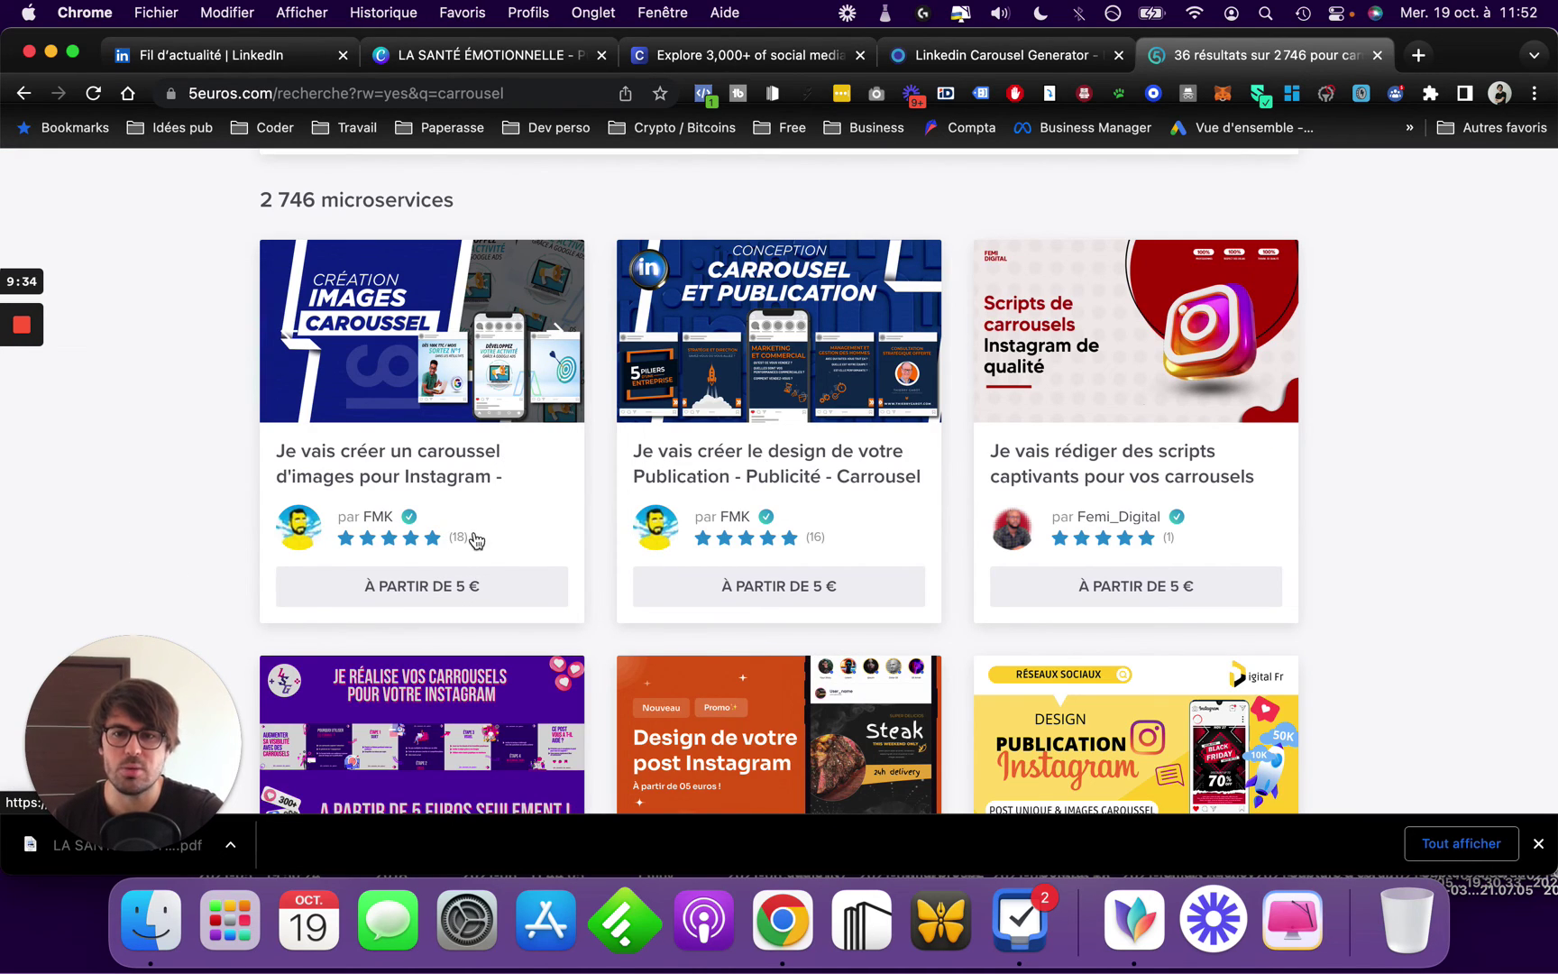
Step: Open the microservice for LinkedIn publication, advertising and carousel design and review its description, packs and extra options
click(782, 455)
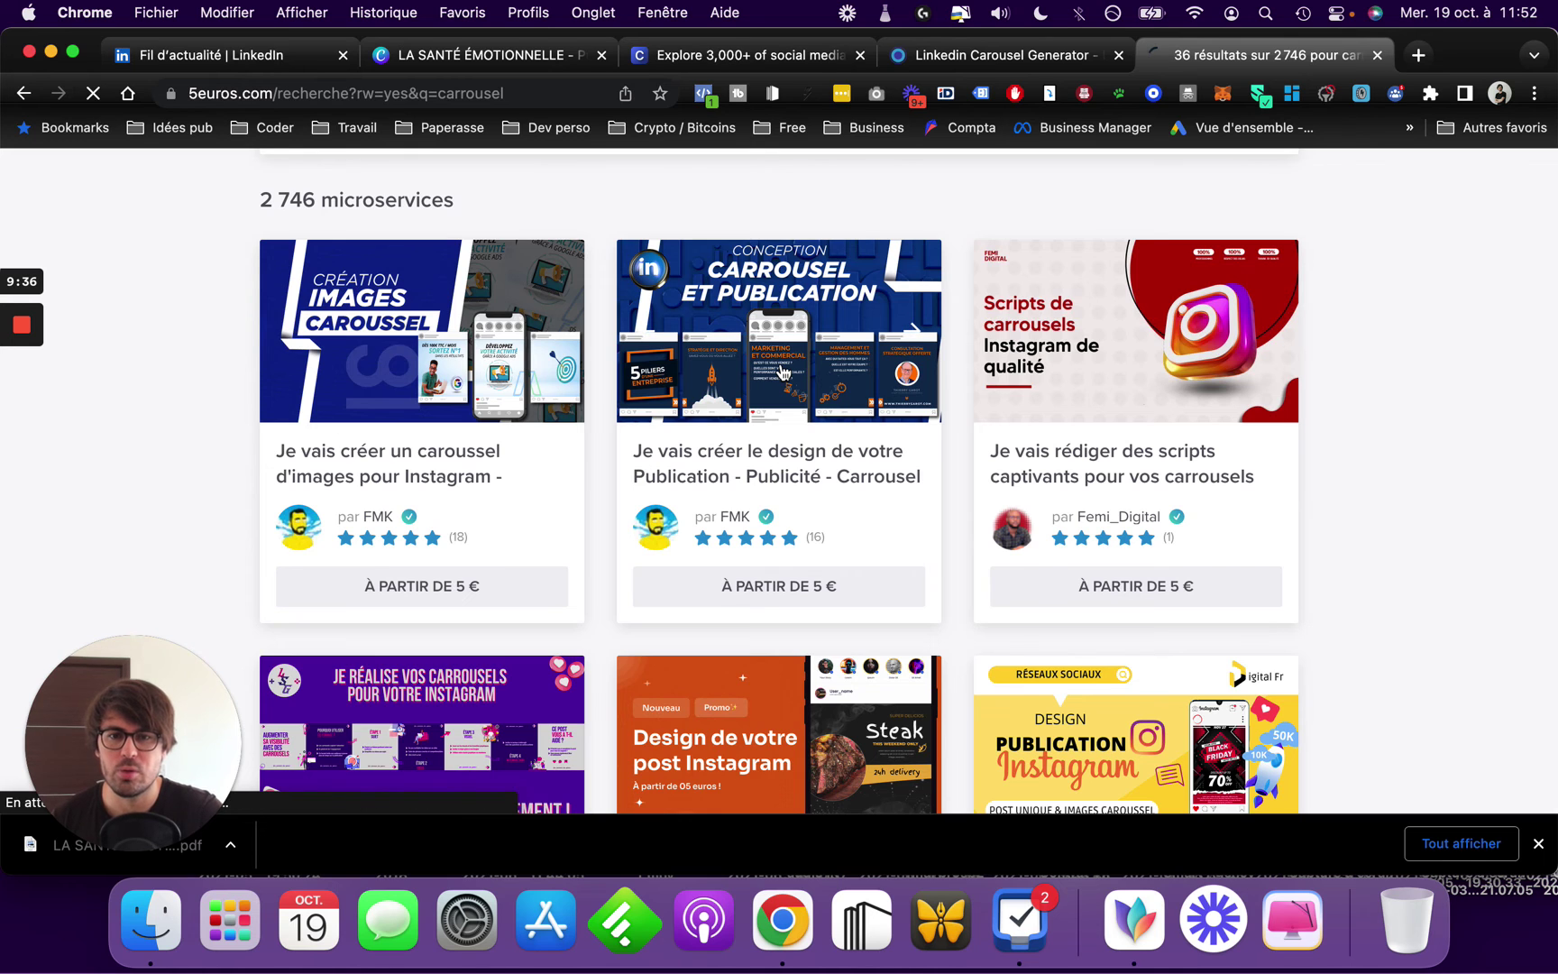
scroll(783, 372, down, 12)
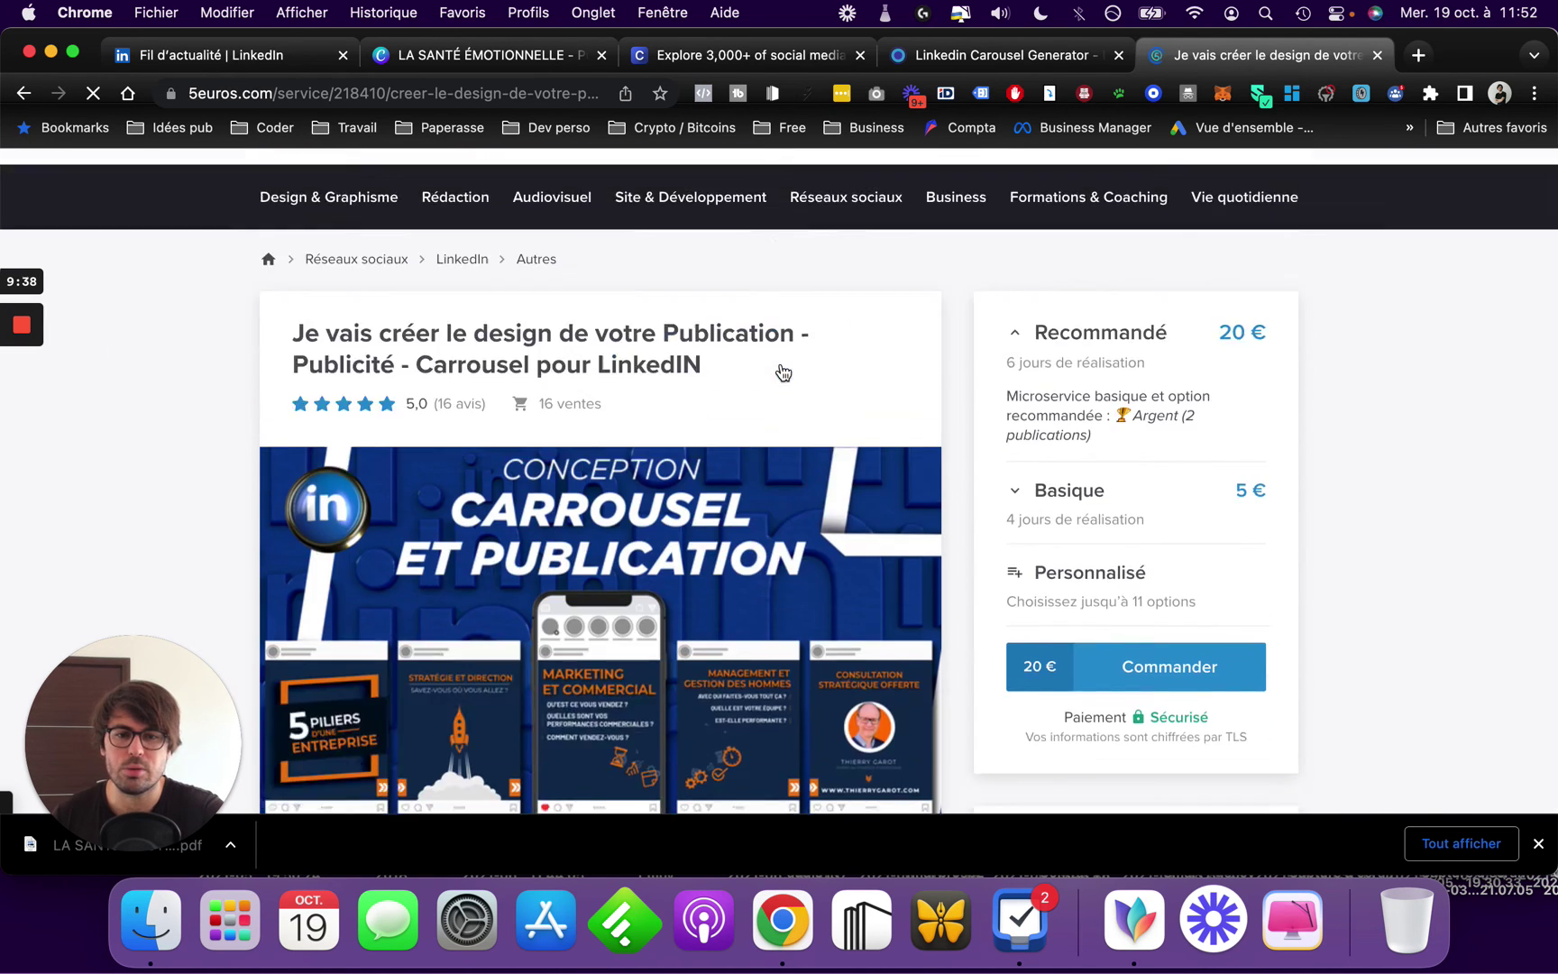
scroll(783, 371, down, 10)
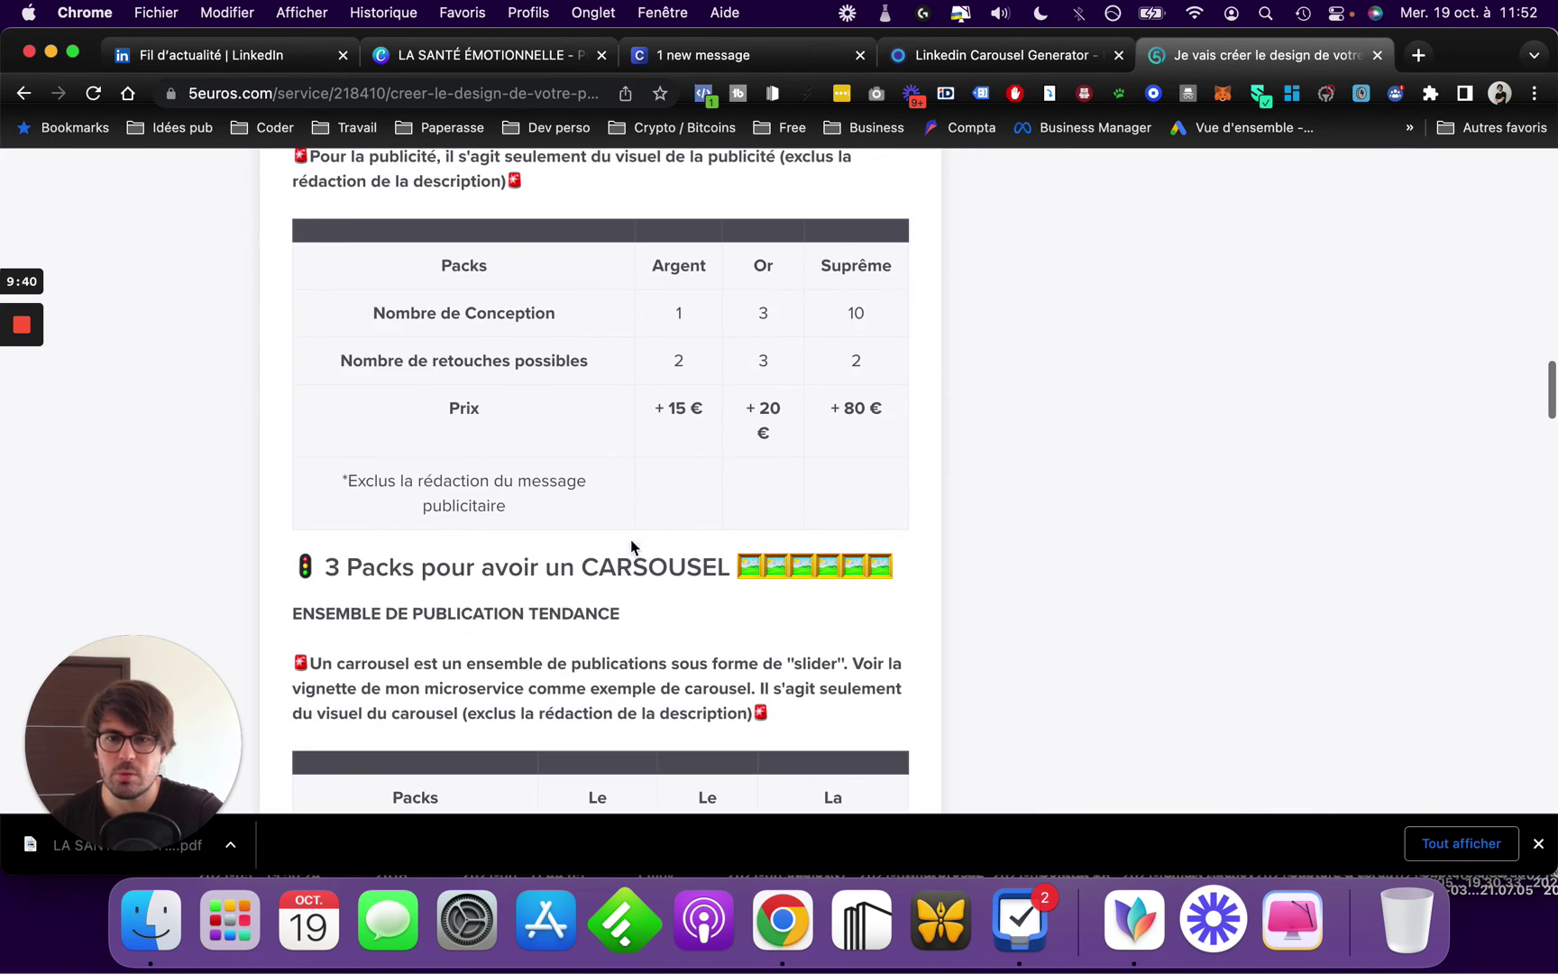
scroll(621, 559, down, 5)
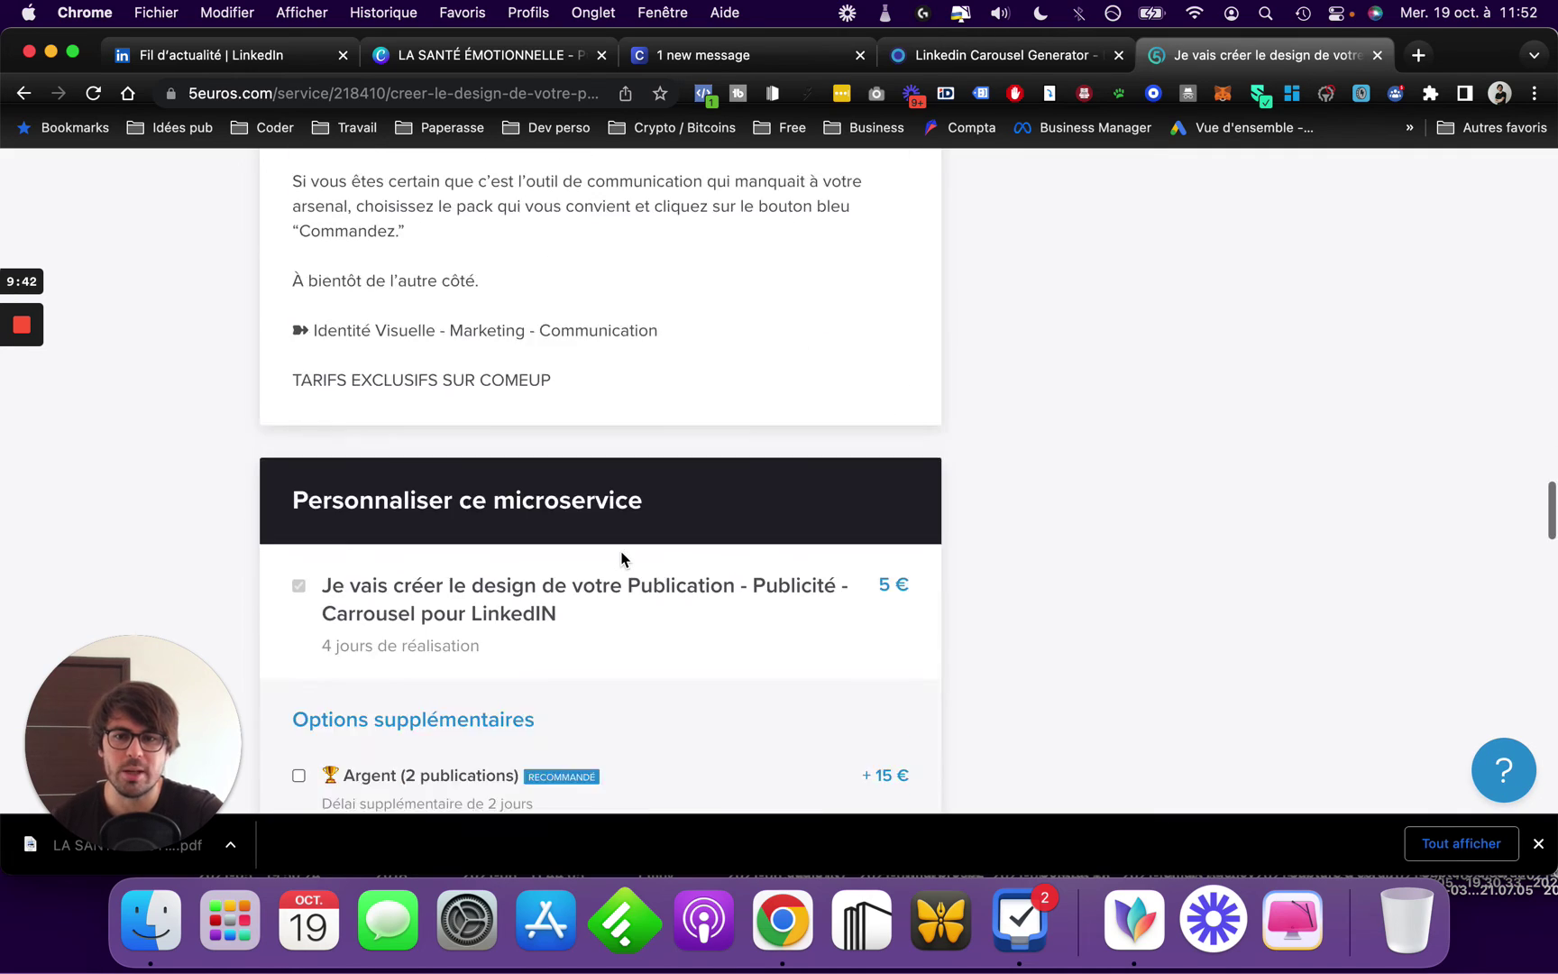
scroll(622, 557, up, 15)
scroll(621, 552, down, 7)
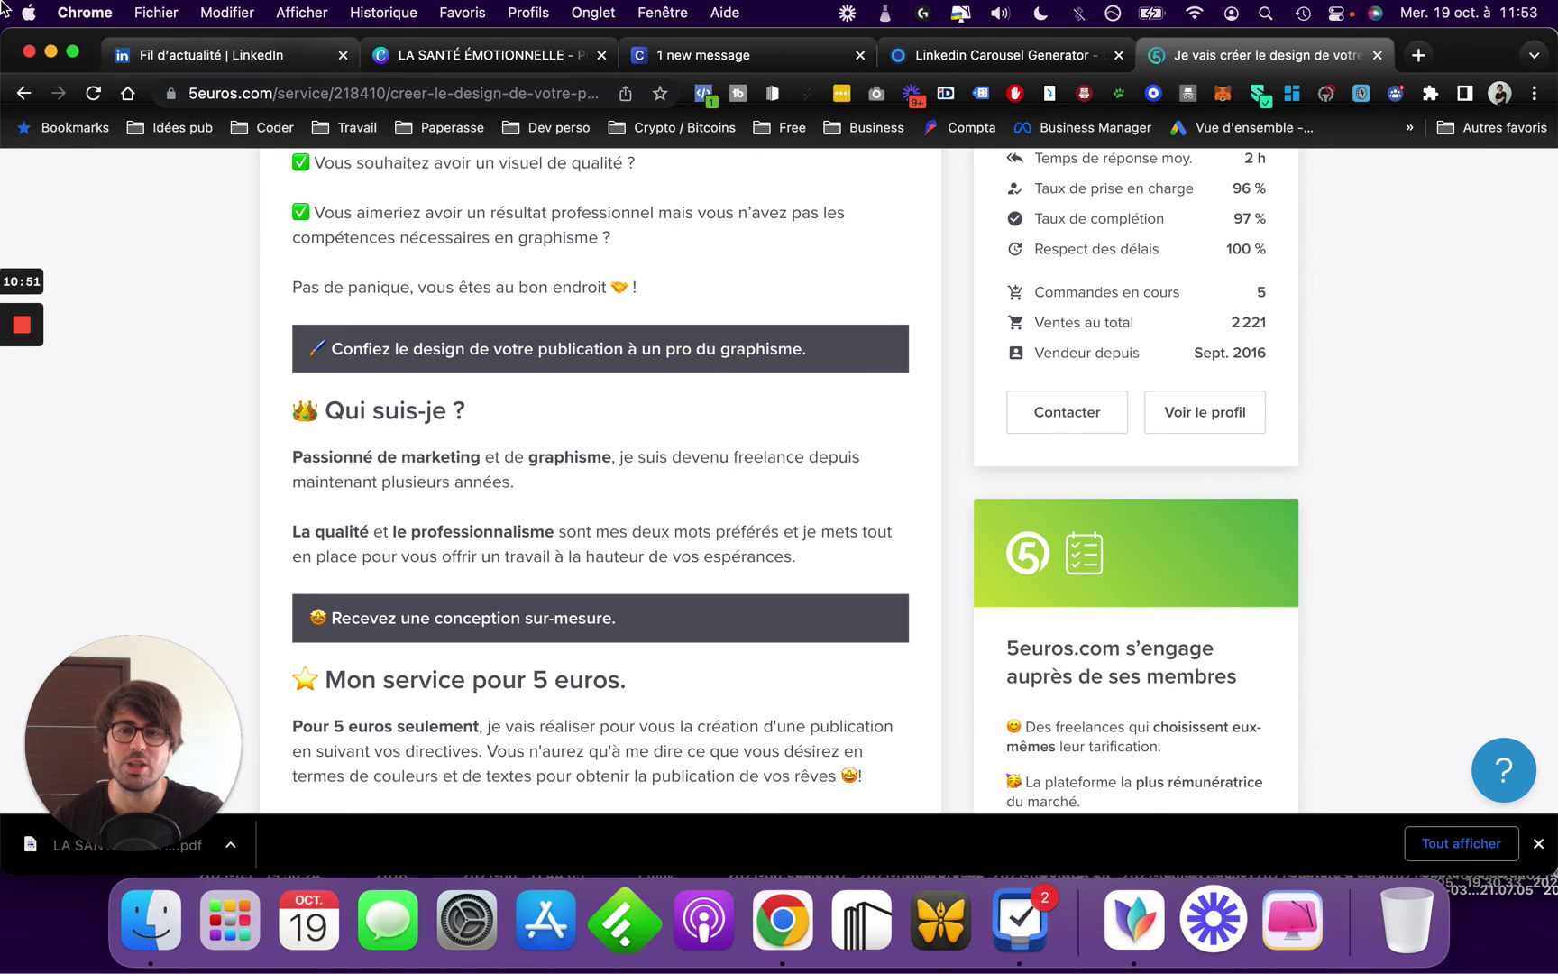
mouse_move(25, 329)
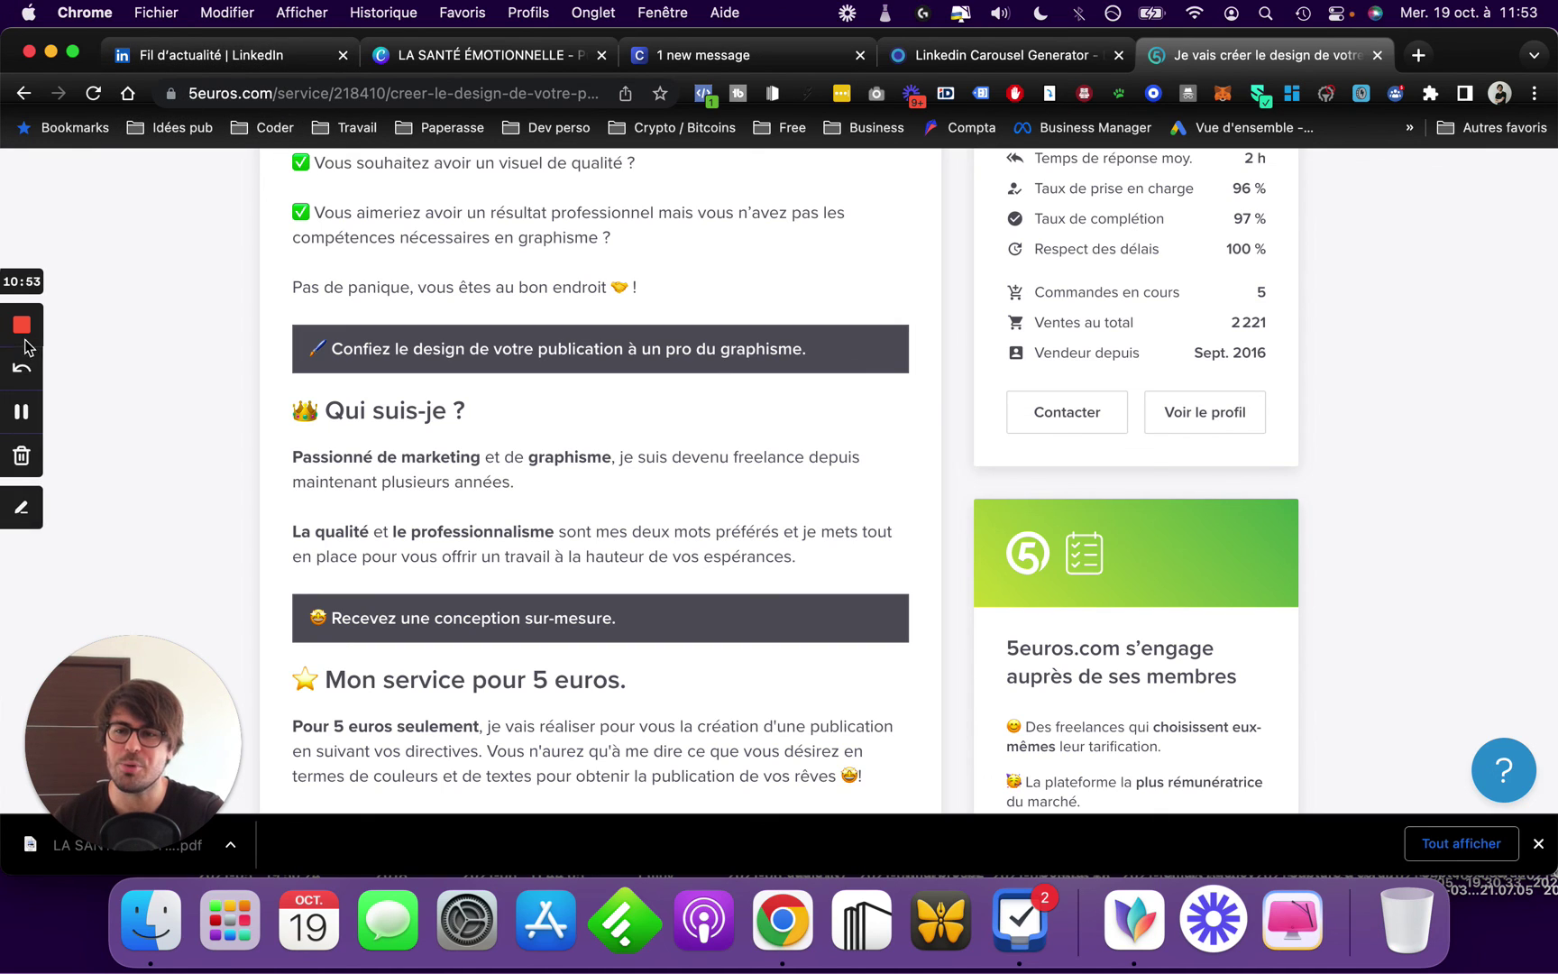